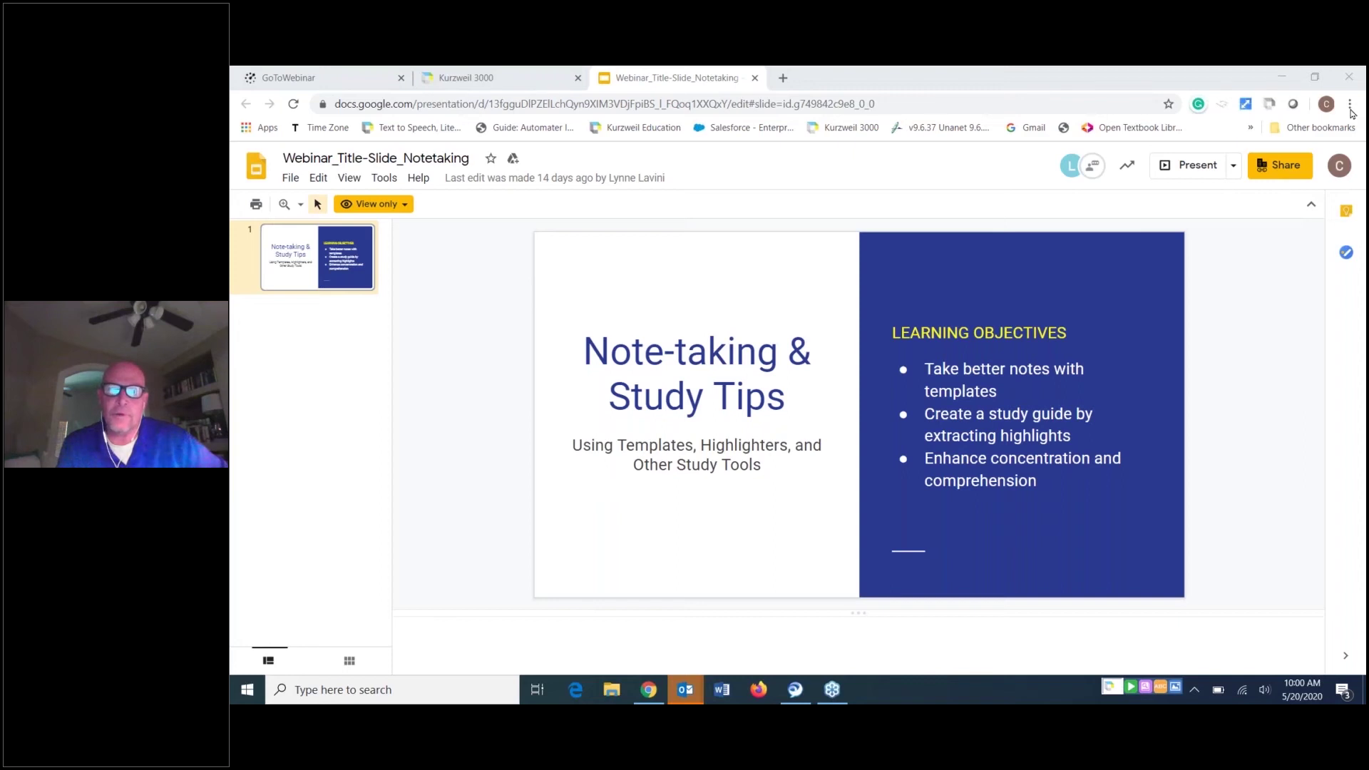
Close the Live Webinar meeting window in Outlook
right_click(686, 690)
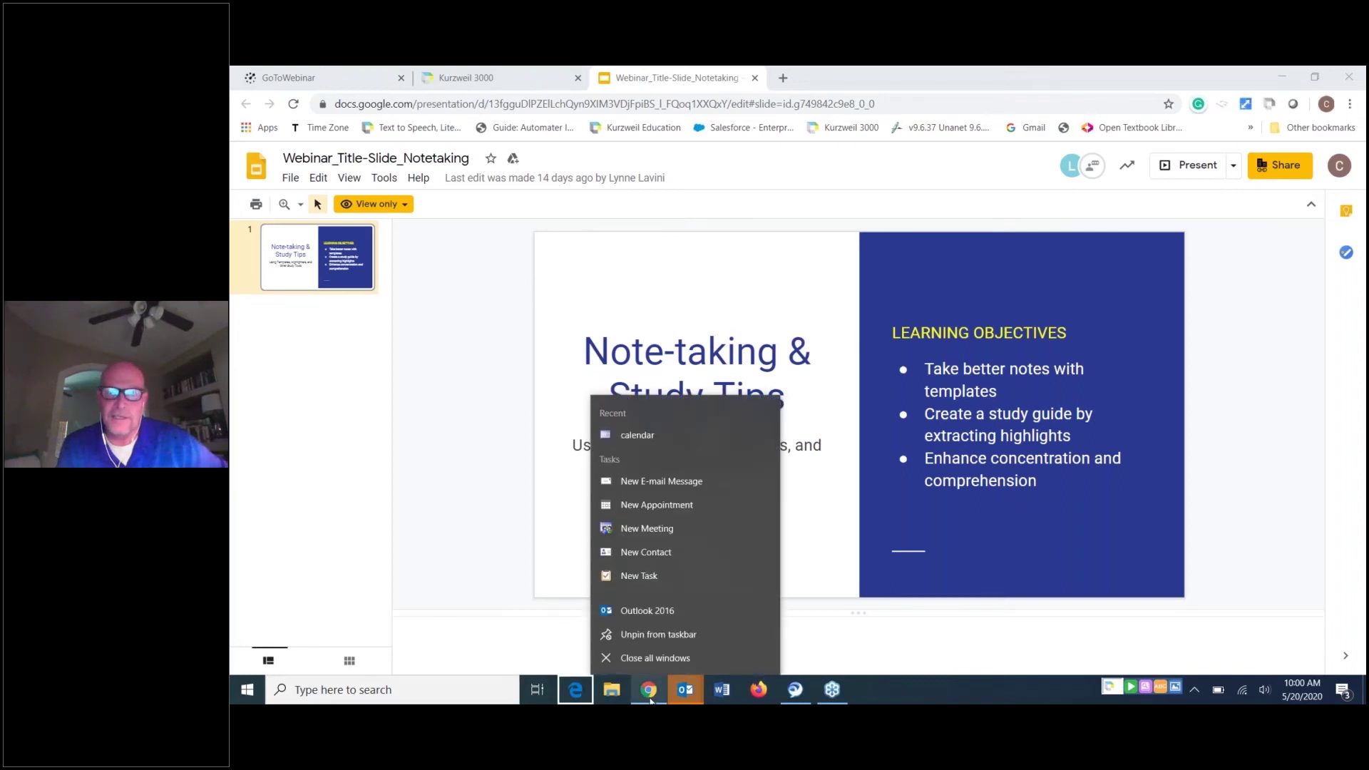
left_click(686, 691)
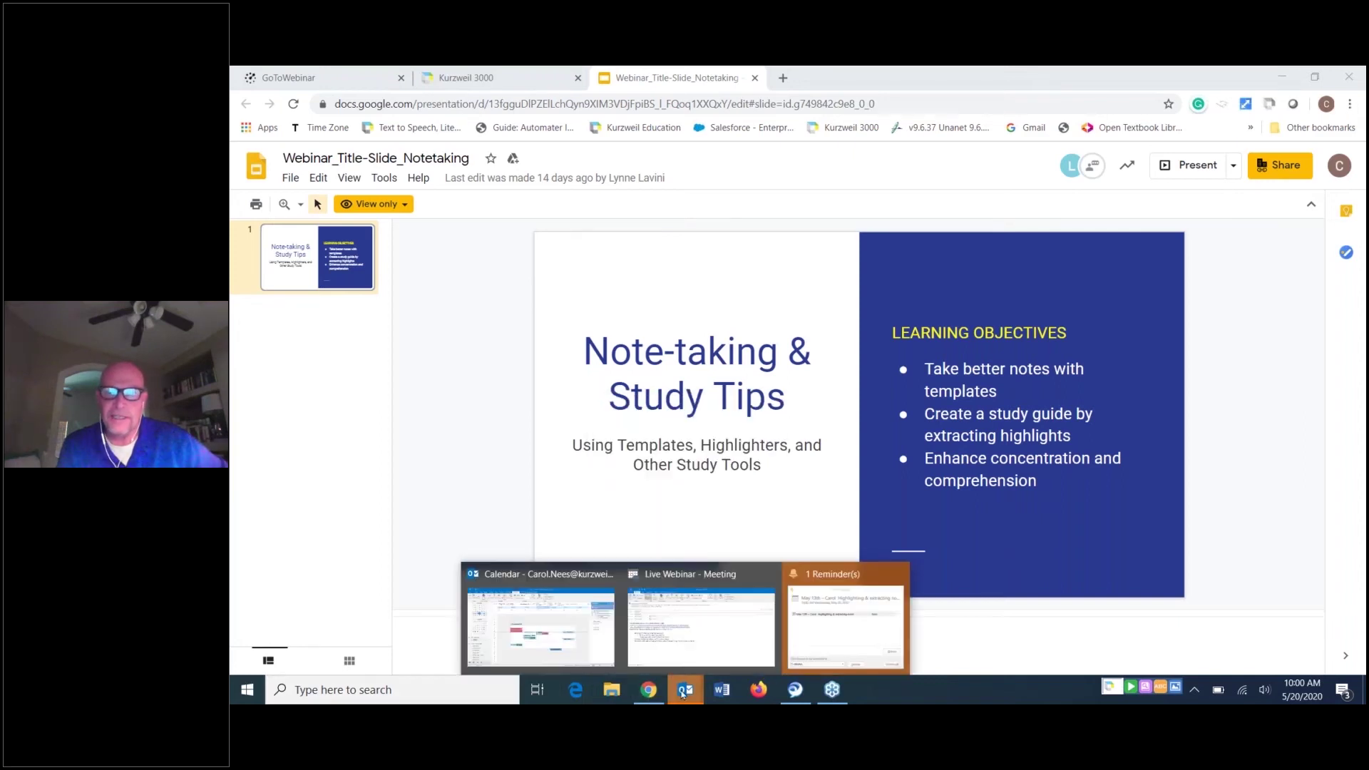
left_click(775, 578)
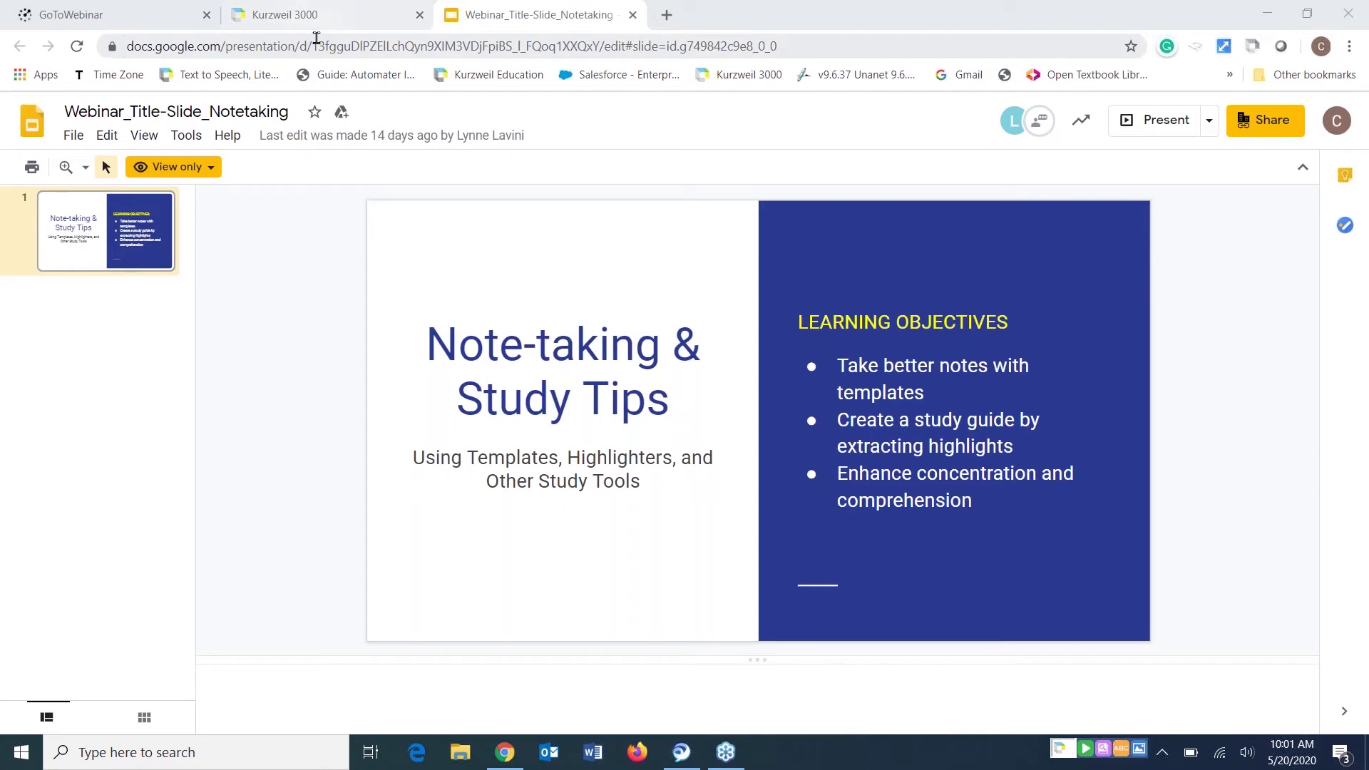
Open sociology2018.kes from the public library folder, filtering the file list by 'sociol'
left_click(321, 16)
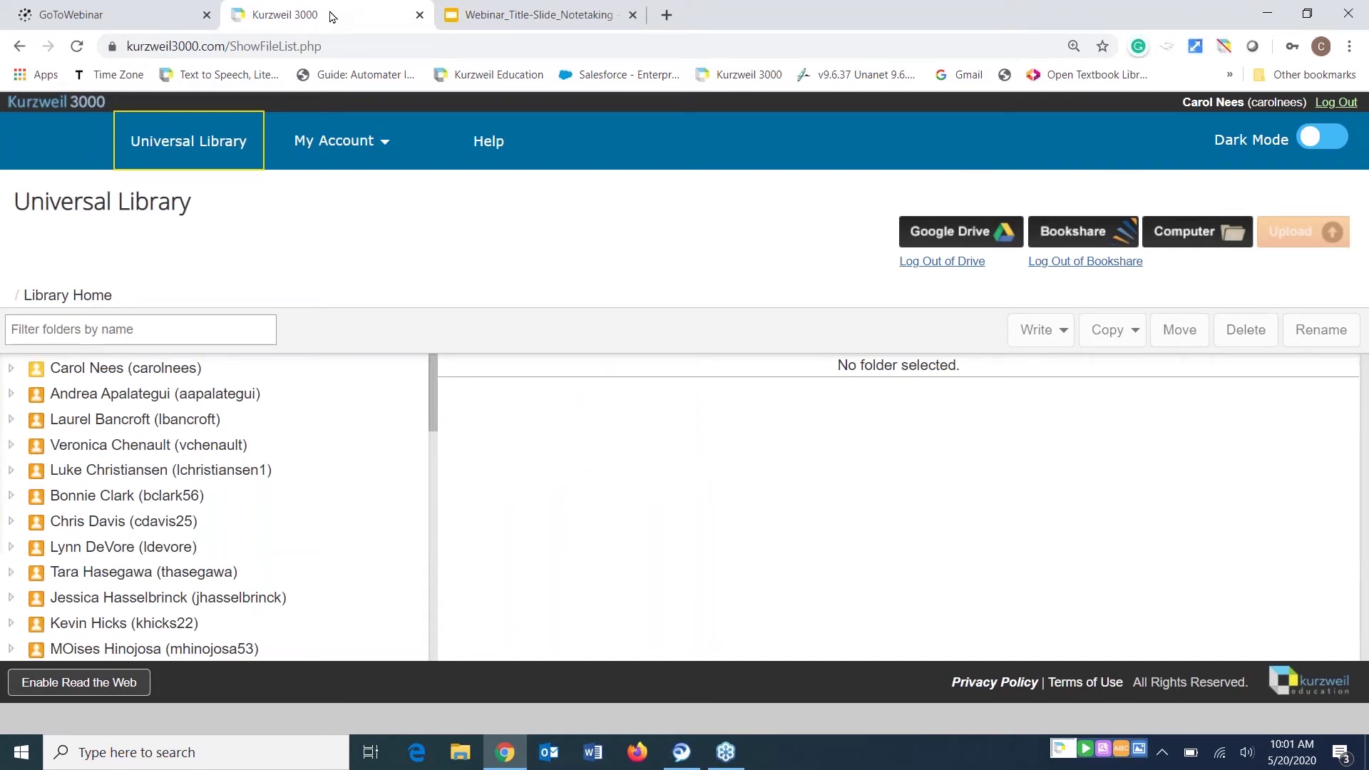
left_click(11, 368)
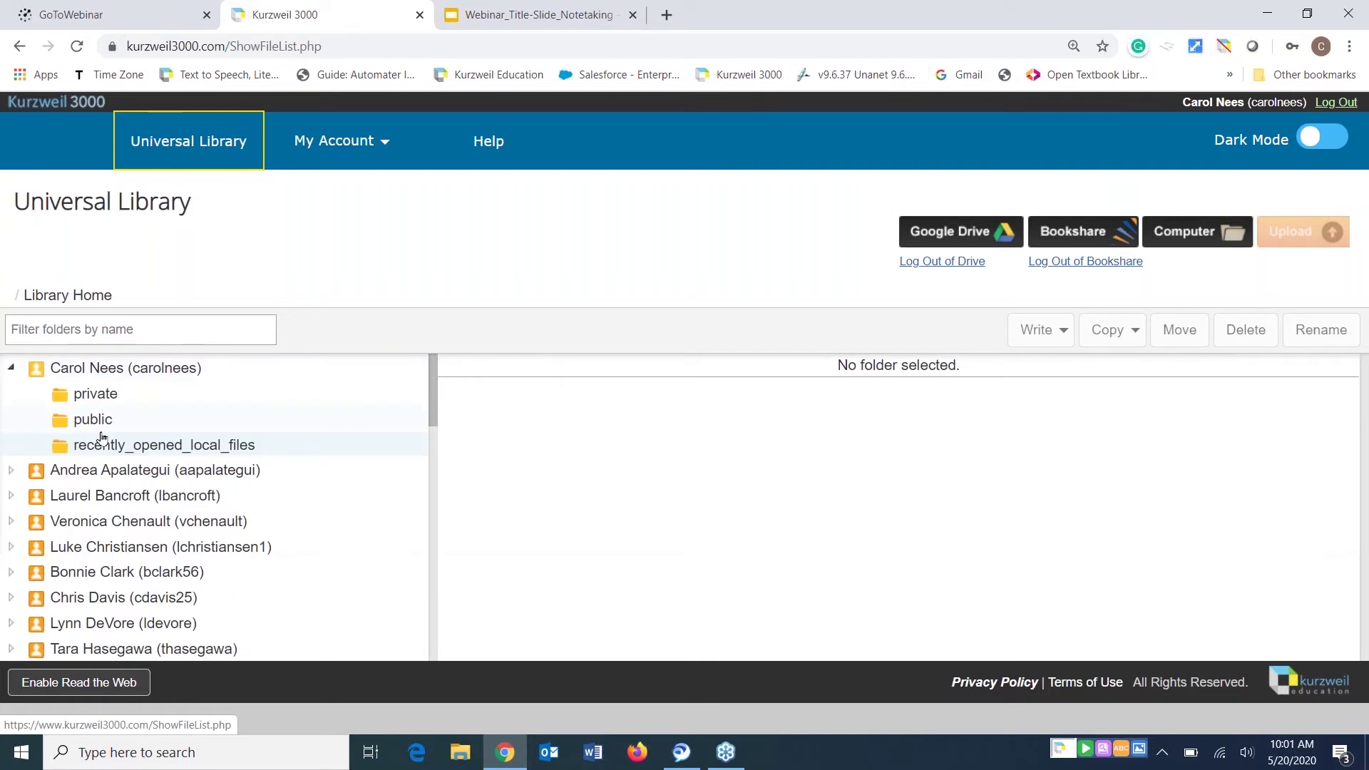
left_click(92, 419)
left_click(633, 330)
type("s")
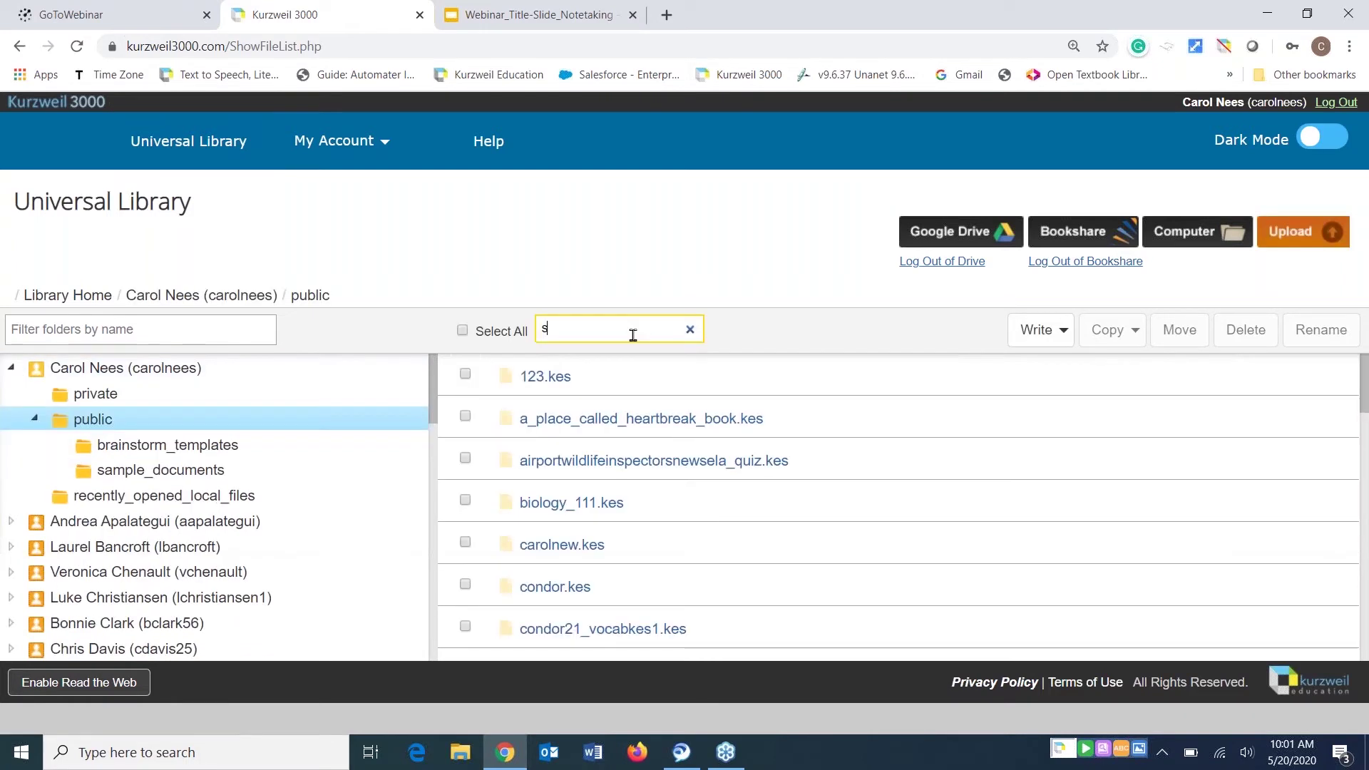
type("ociol")
left_click_drag(610, 462, 619, 475)
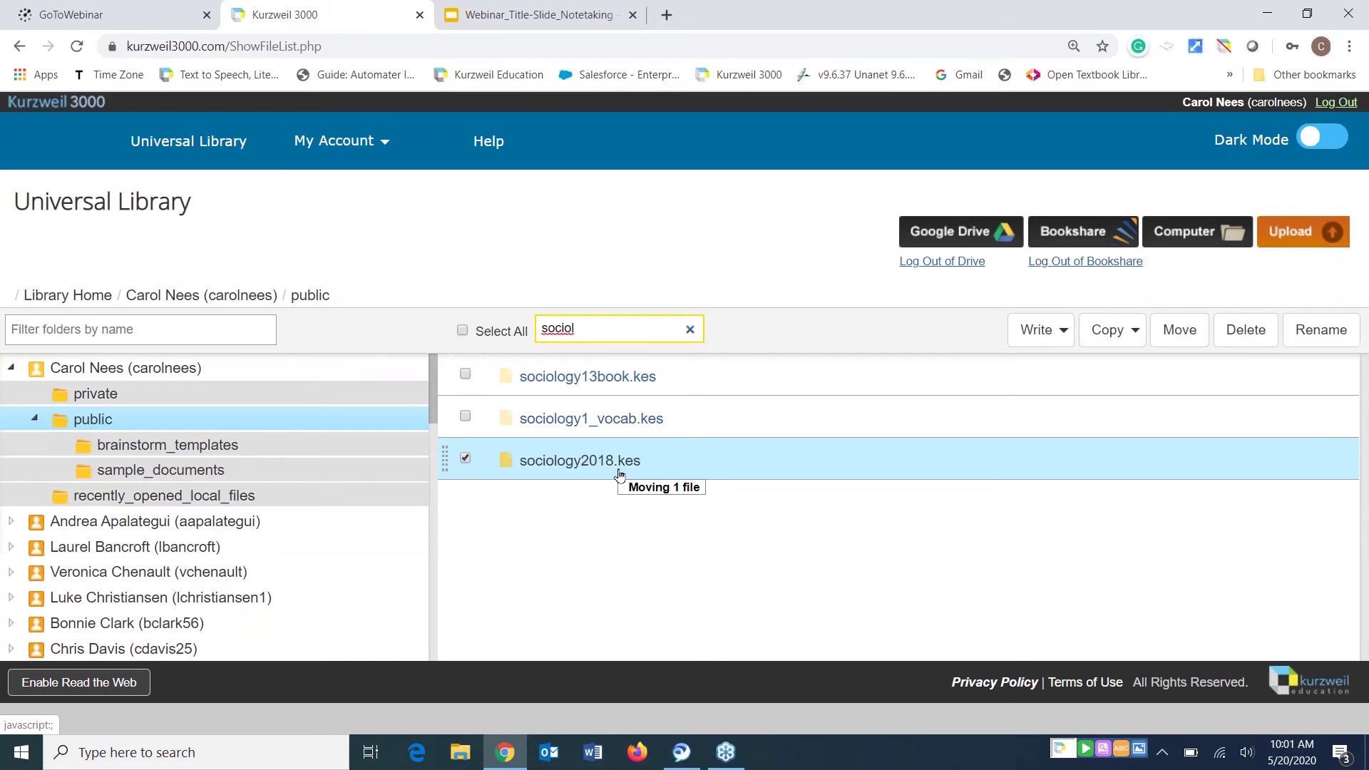
left_click_drag(620, 475, 622, 477)
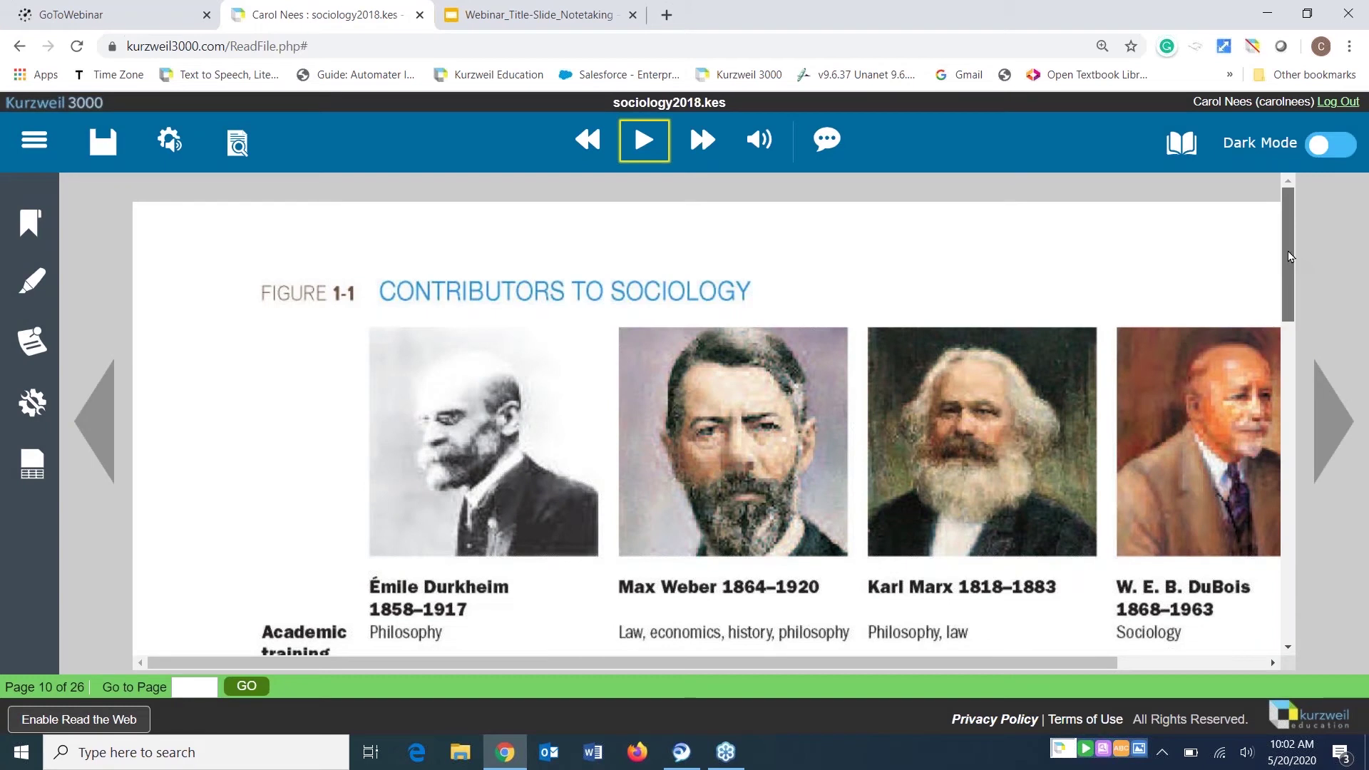
Scroll through page 10's Marx and DuBois notes and highlights, setting the reading position on the DuBois heading
scroll(1291, 270, "down", 1)
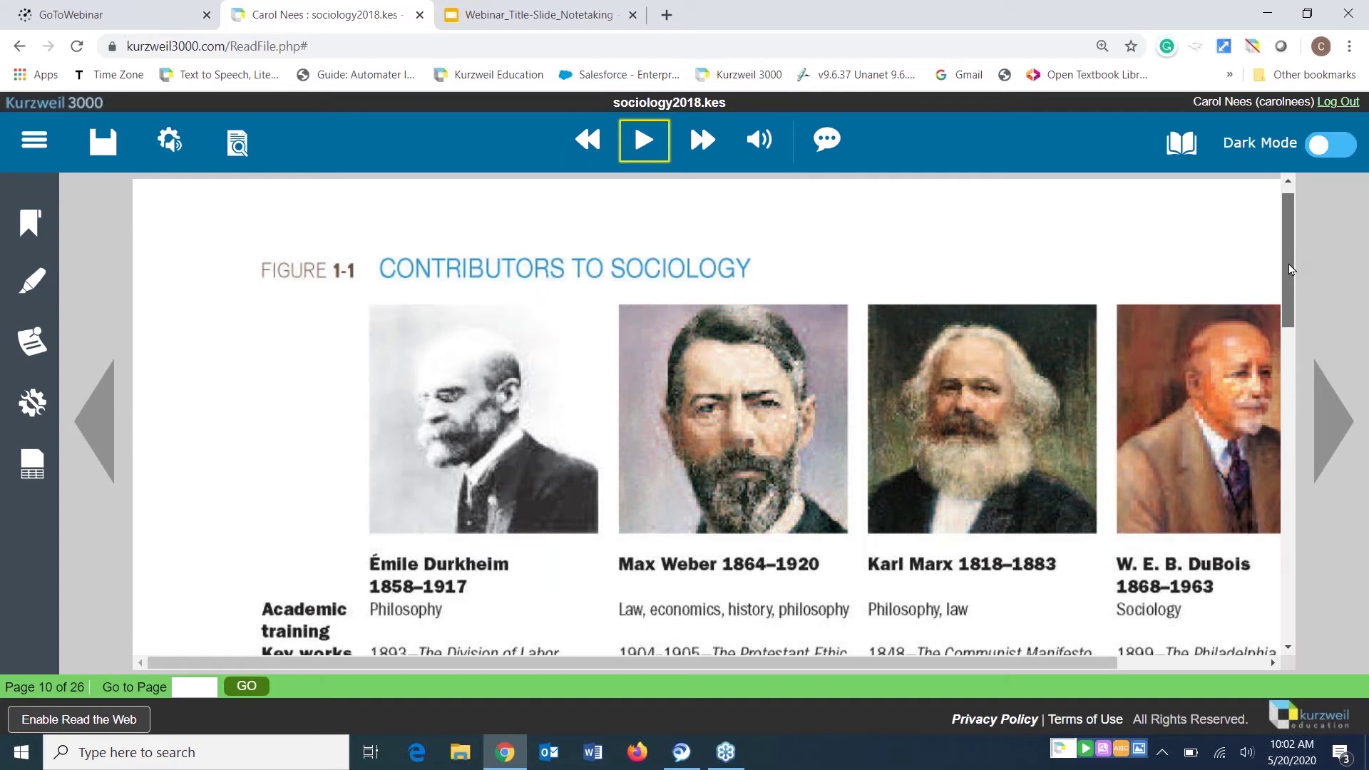
left_click_drag(1290, 270, 1307, 350)
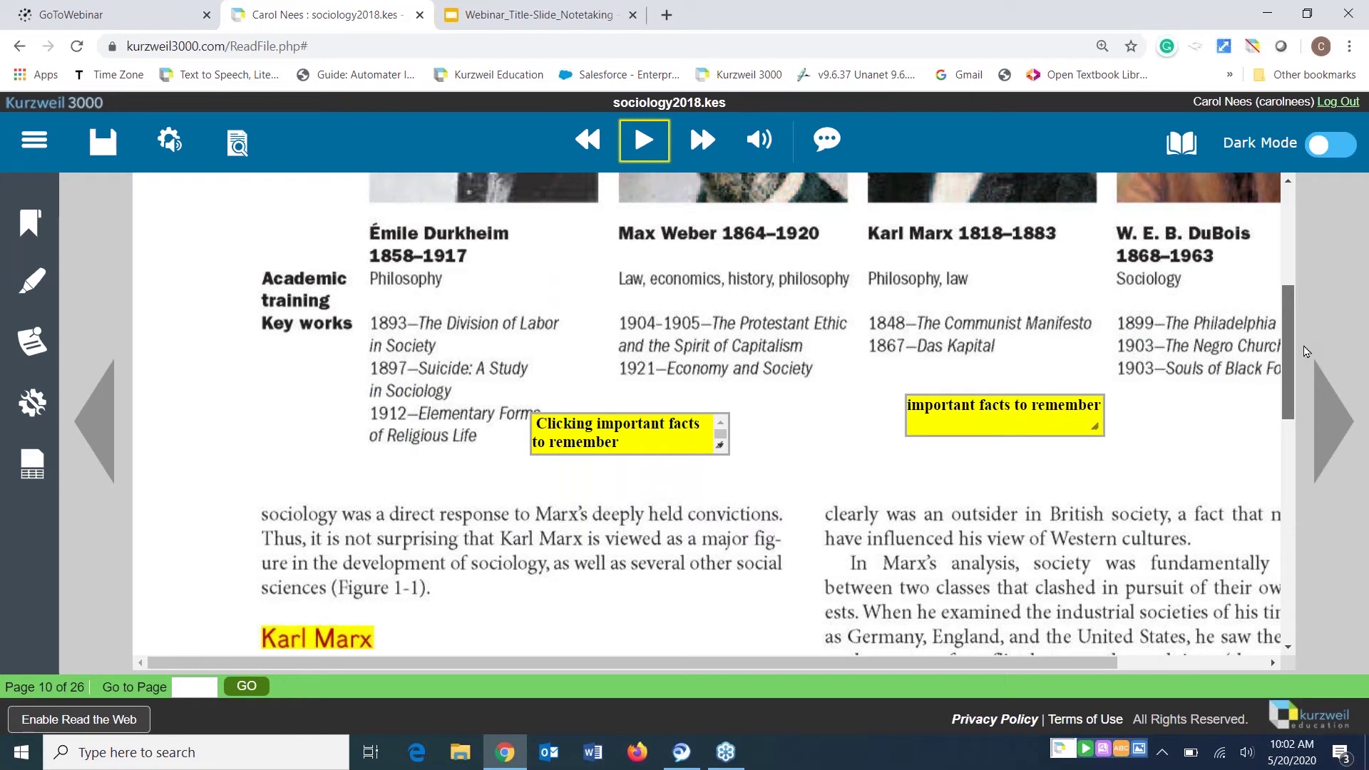
scroll(1306, 351, "down", 5)
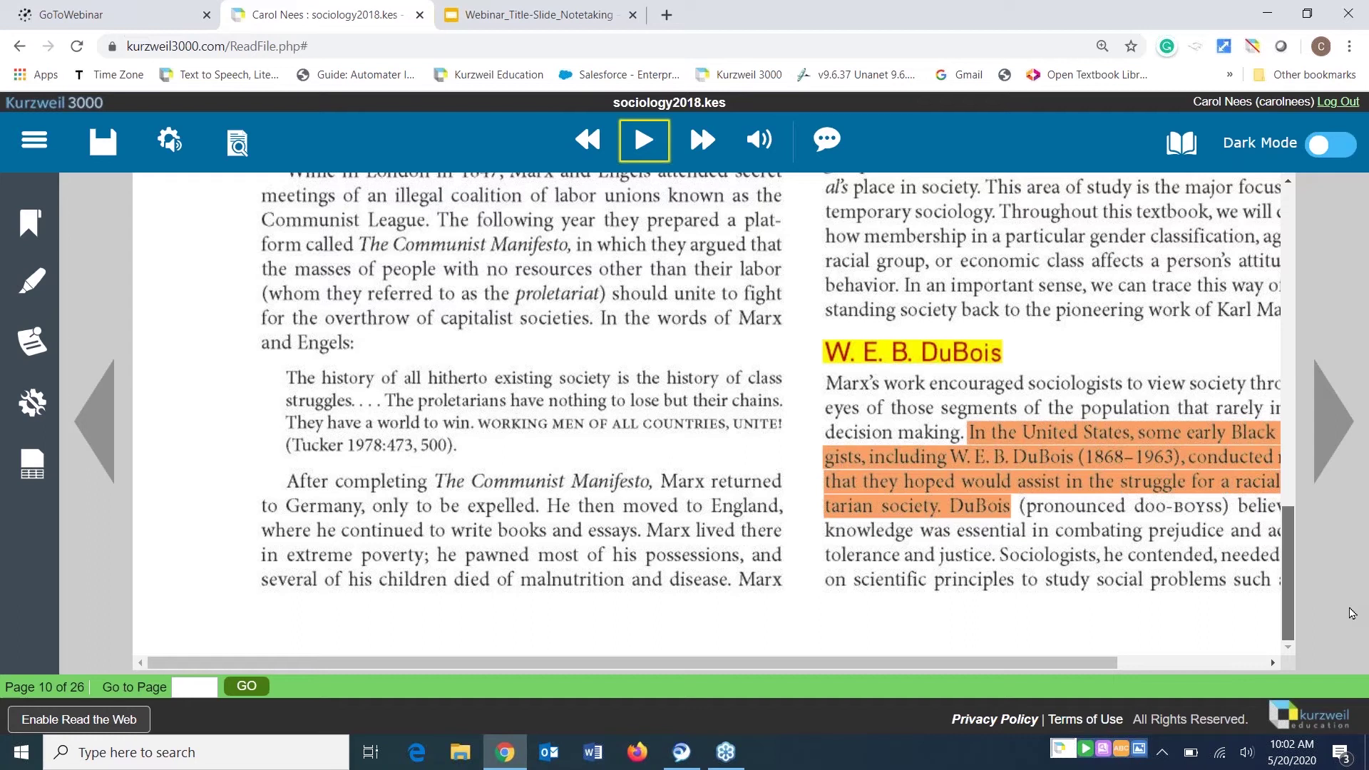
scroll(1344, 542, "up", 2)
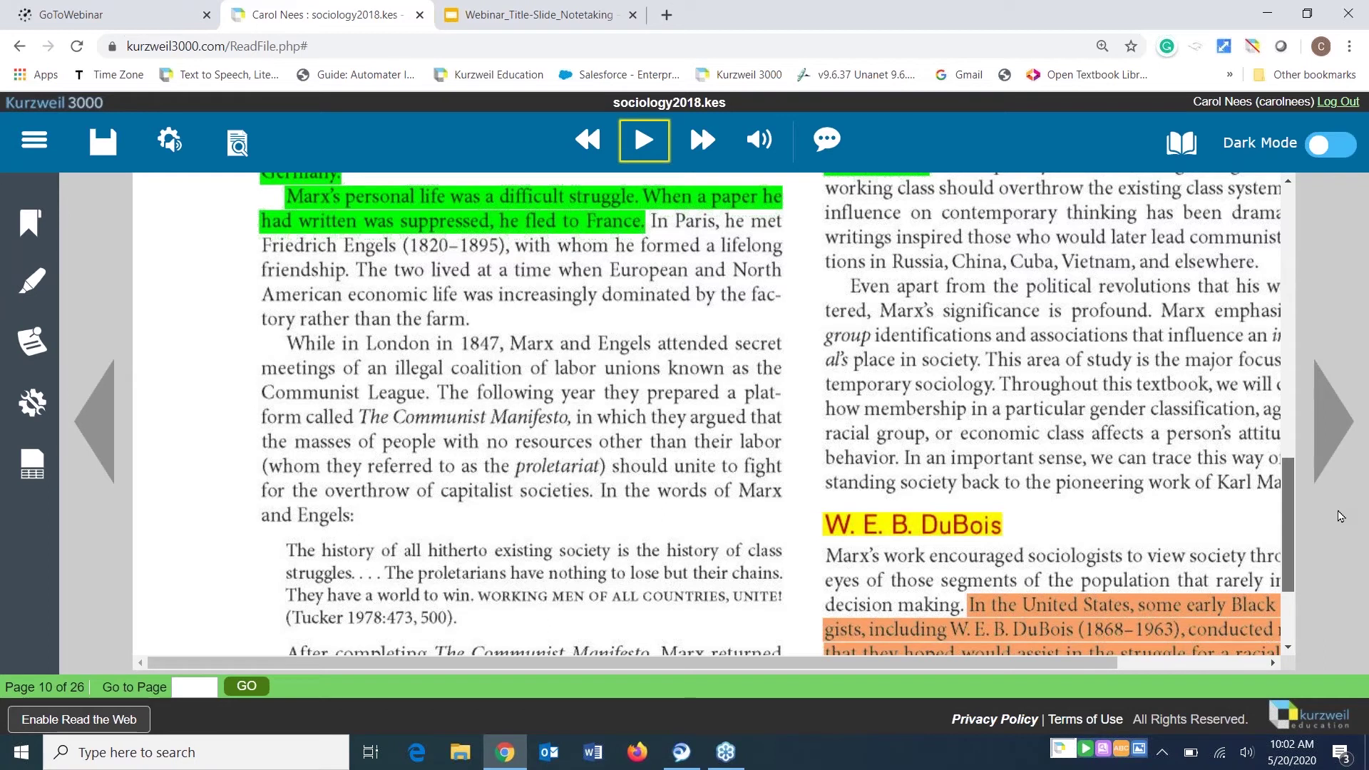
scroll(1034, 500, "down", 1)
left_click(1006, 448)
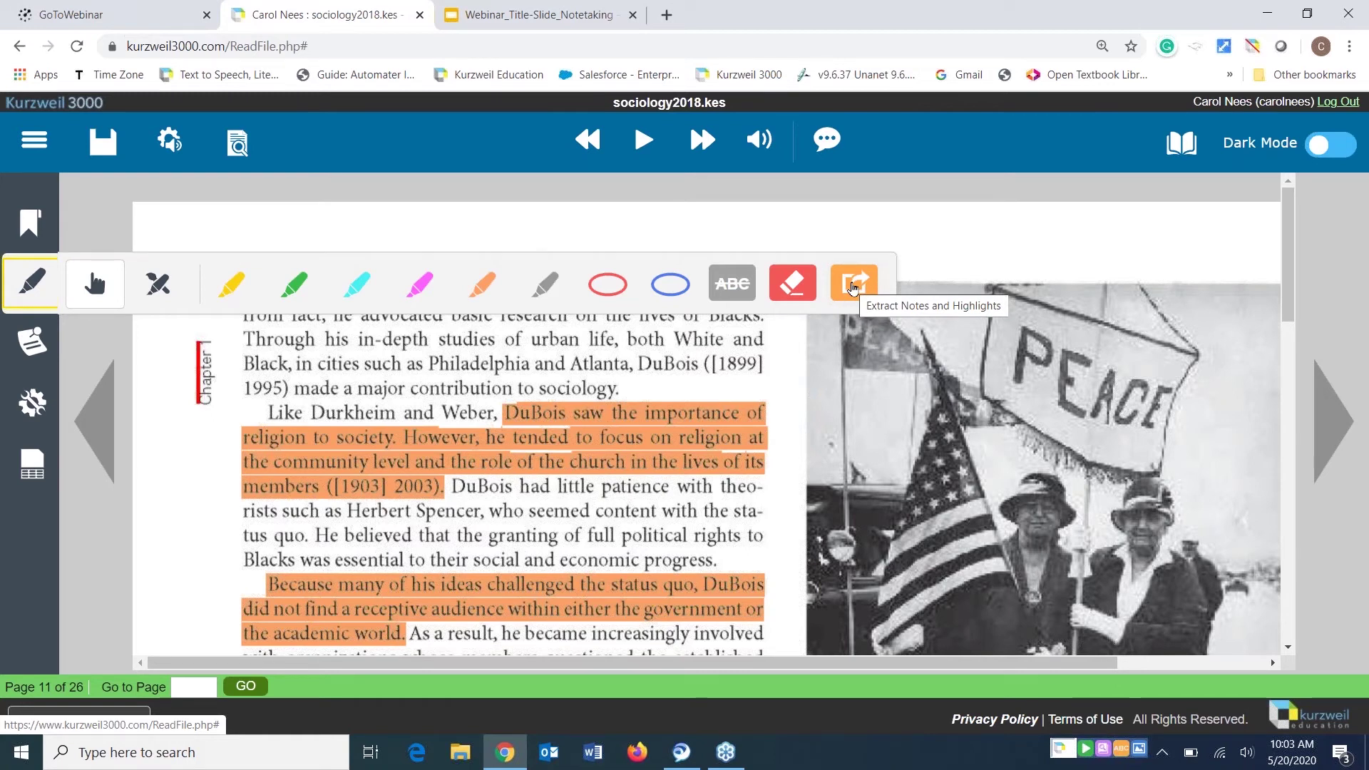
Run Extract Notes and Highlights and confirm OK to produce extractedoutline_37.kes
left_click(853, 286)
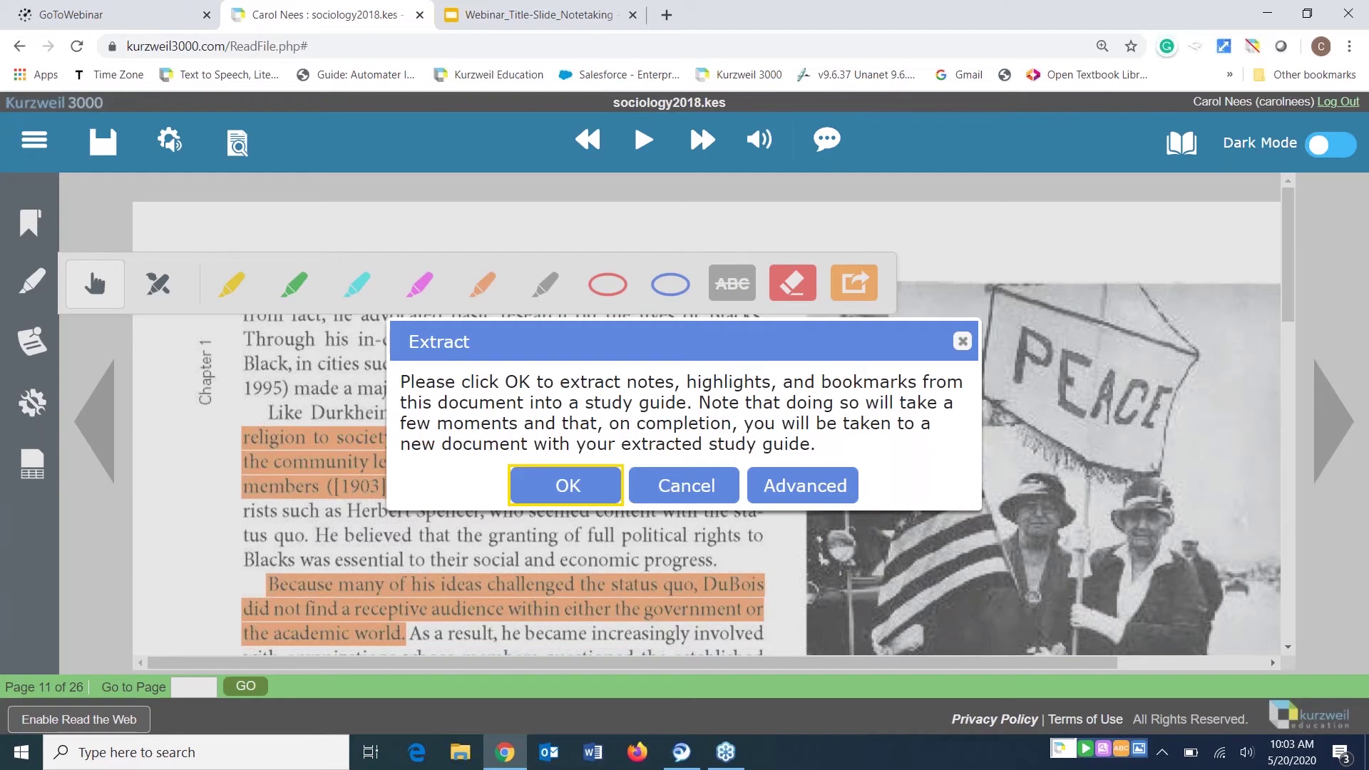
key("Return")
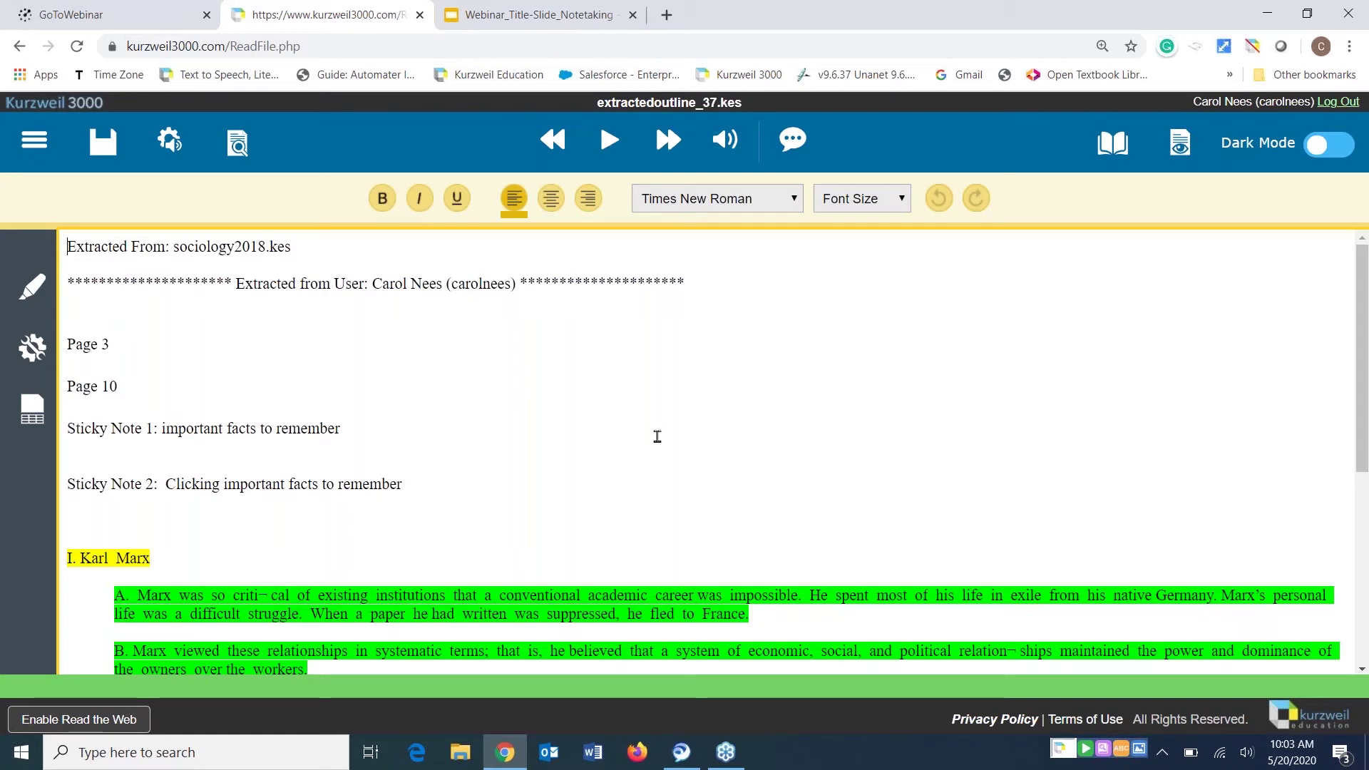
scroll(657, 436, "down", 1)
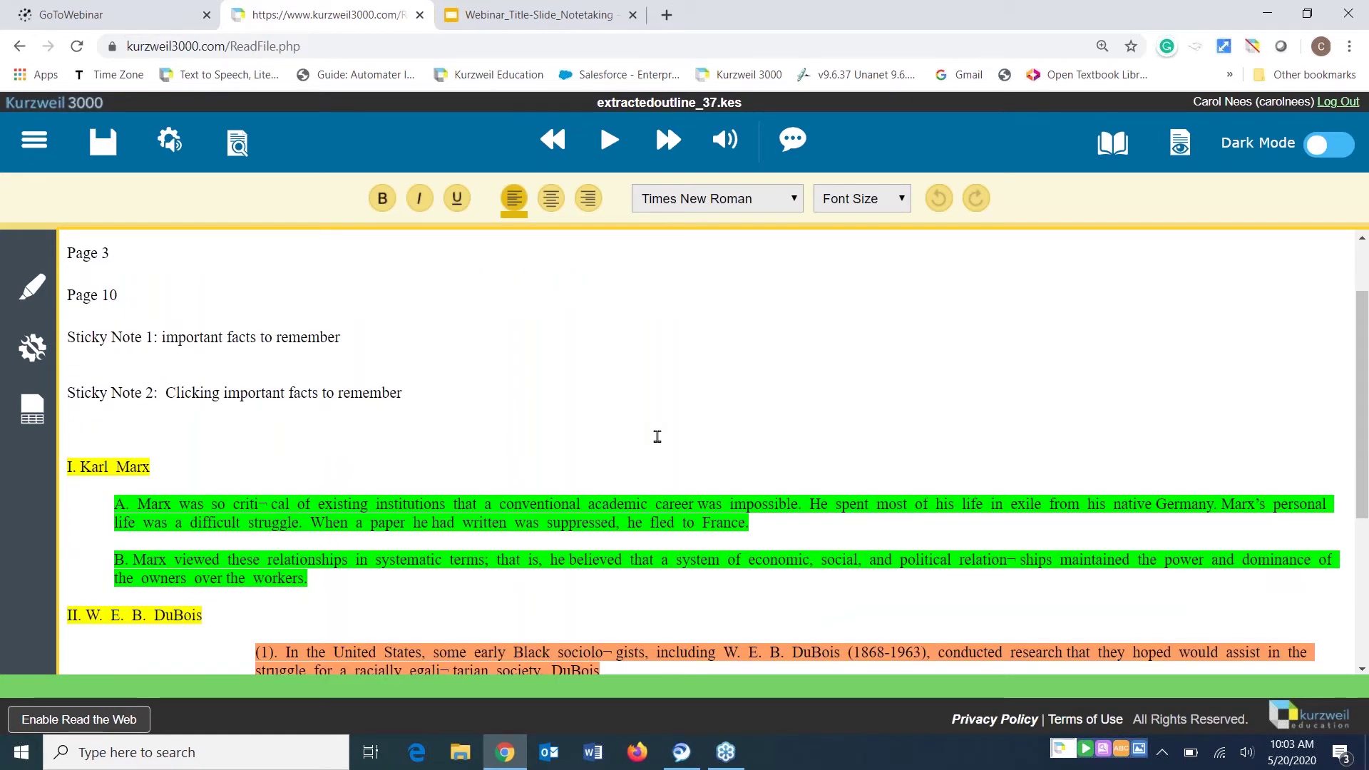
scroll(611, 494, "down", 3)
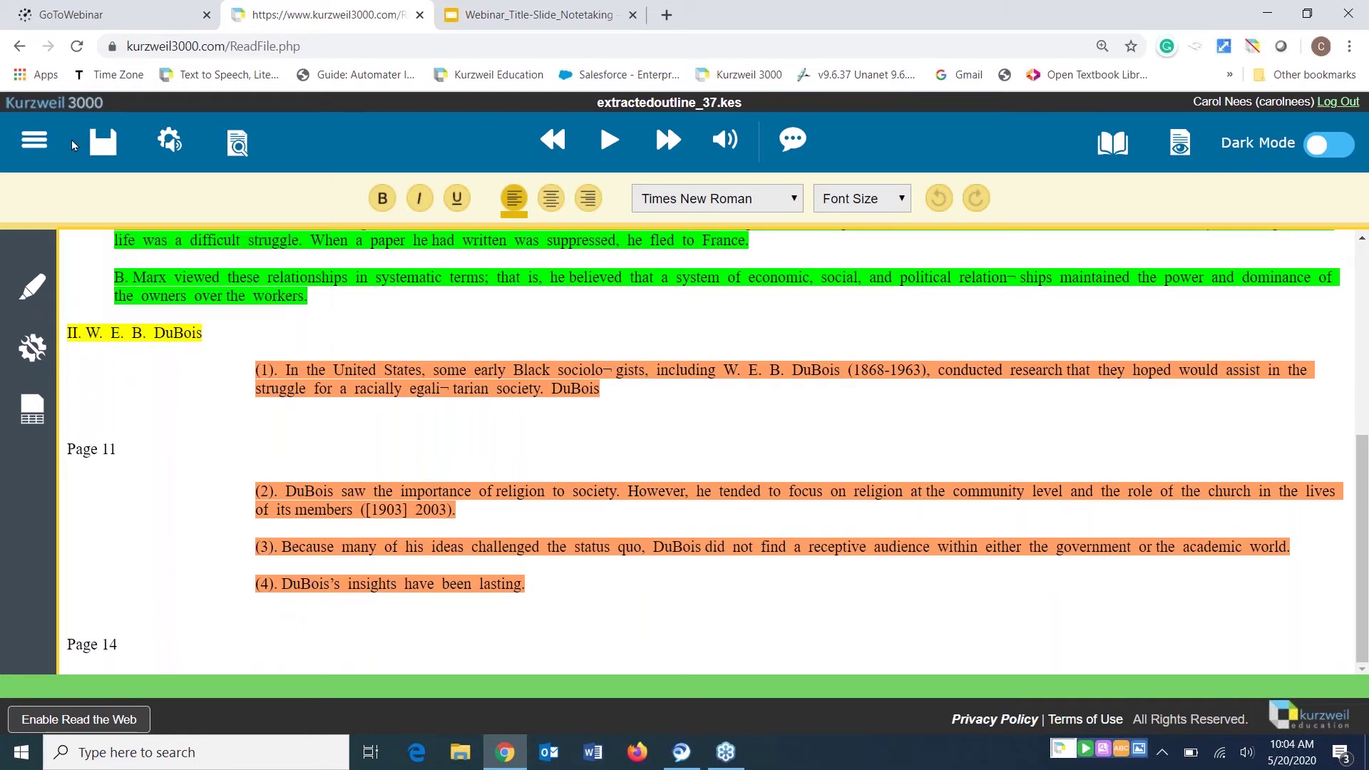
Return to sociology2018.kes page 10, show the highlighter toolbar, and set the reading position on 'sociology'
left_click(34, 140)
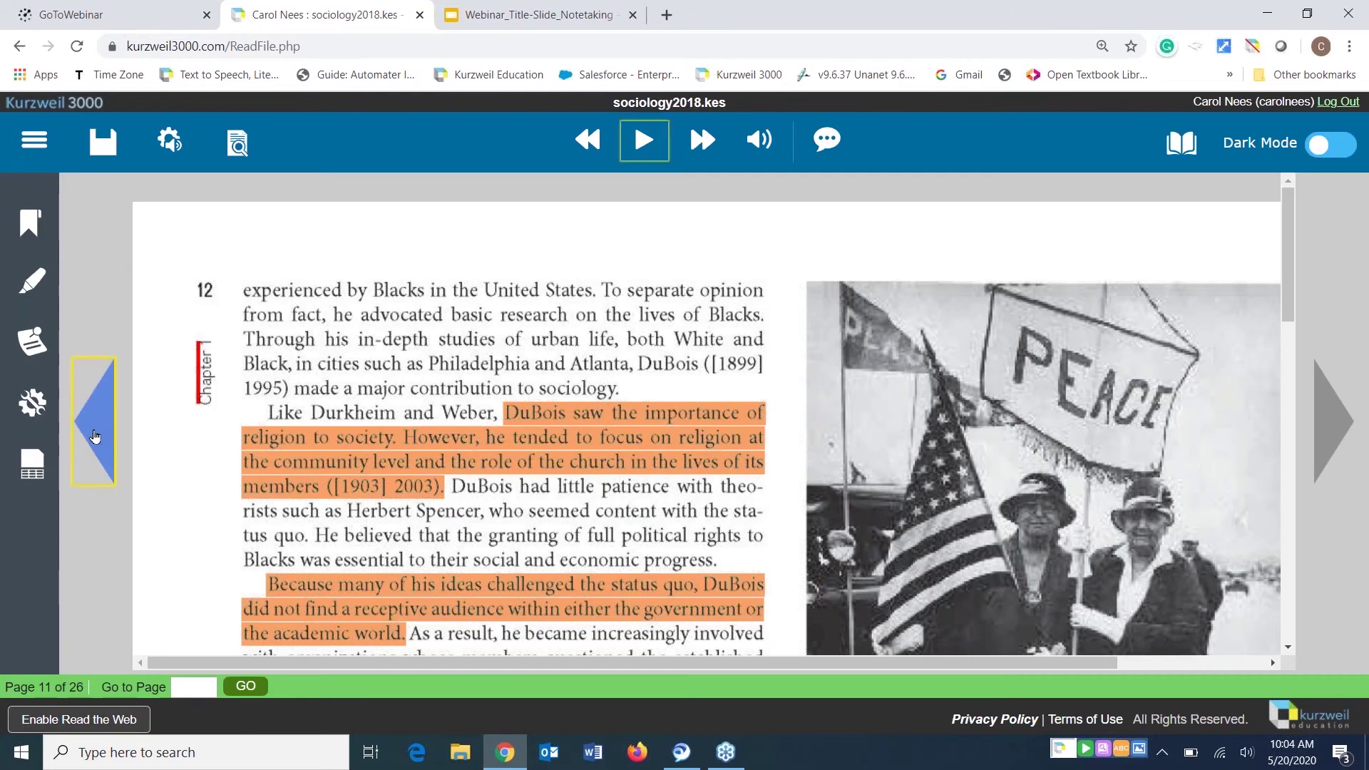
left_click(94, 436)
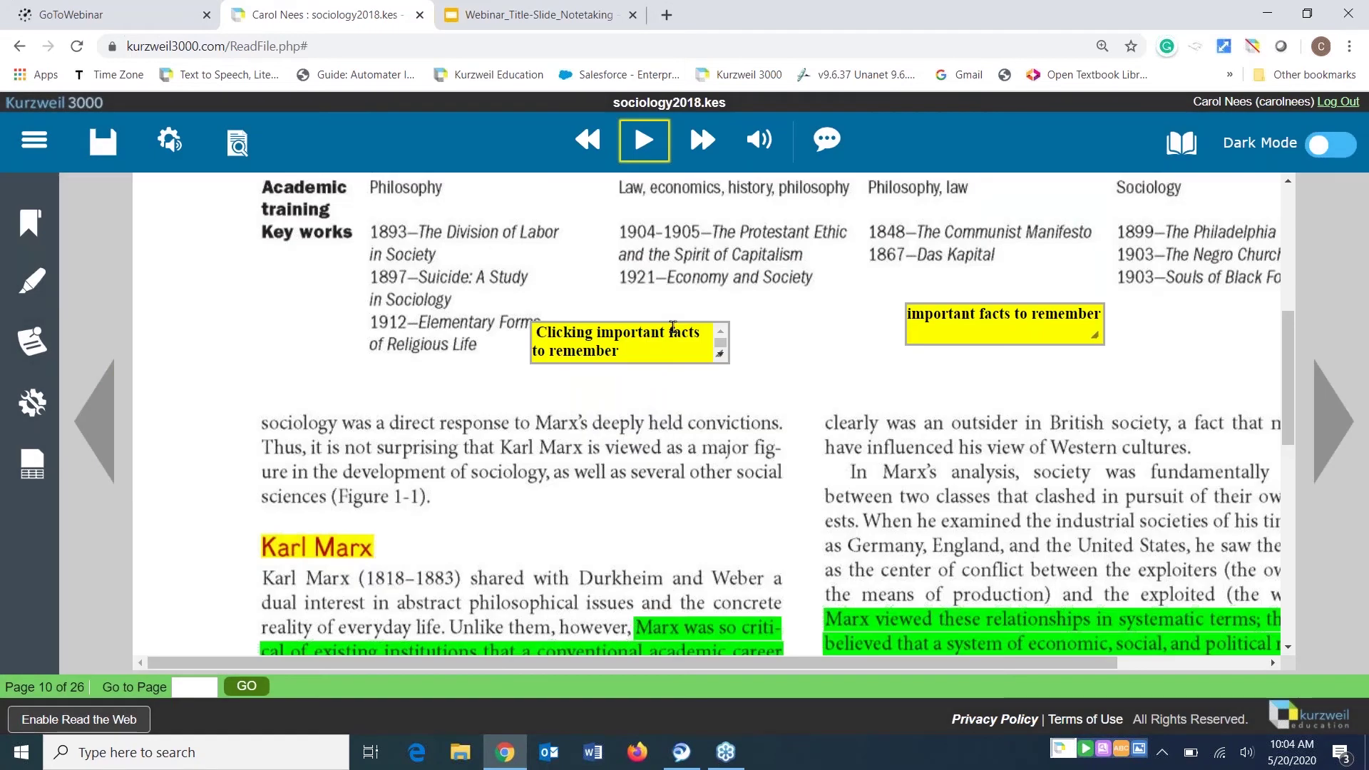
left_click(36, 283)
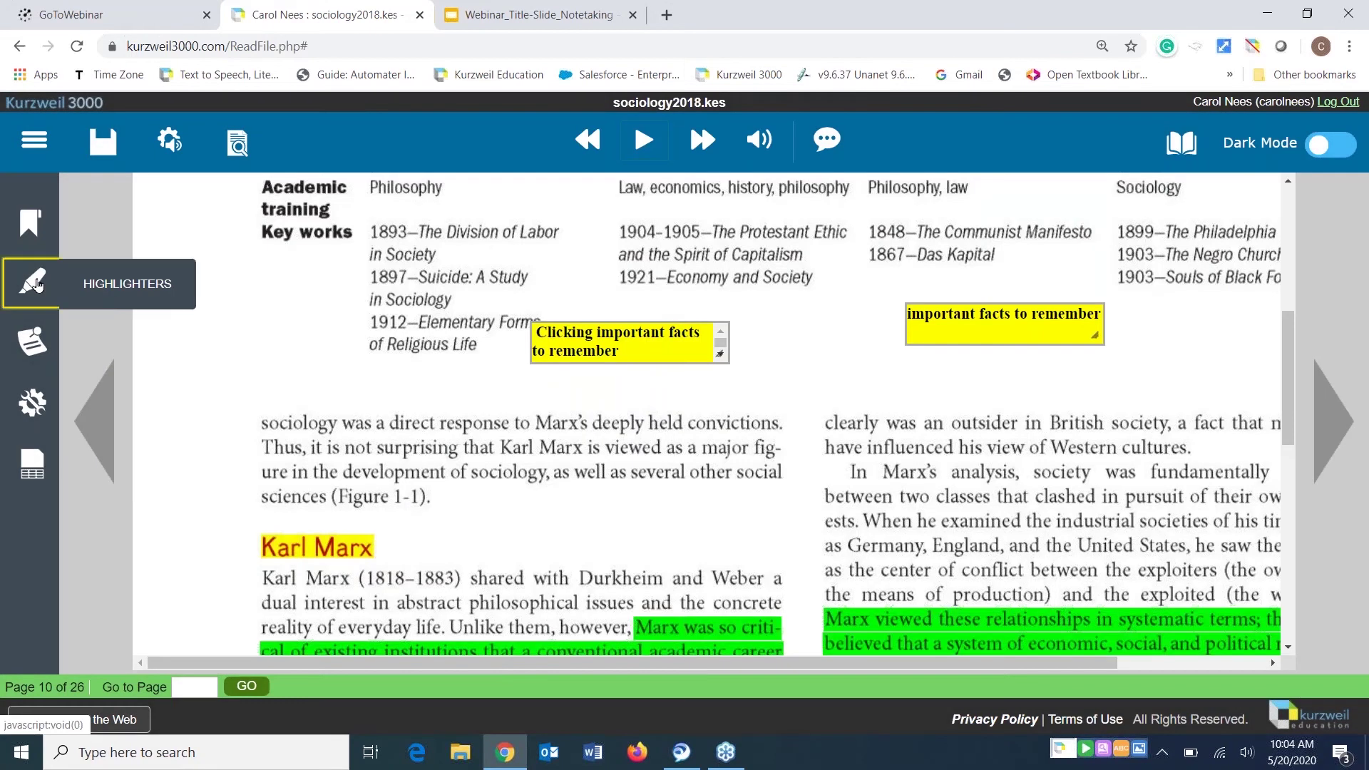
left_click(36, 283)
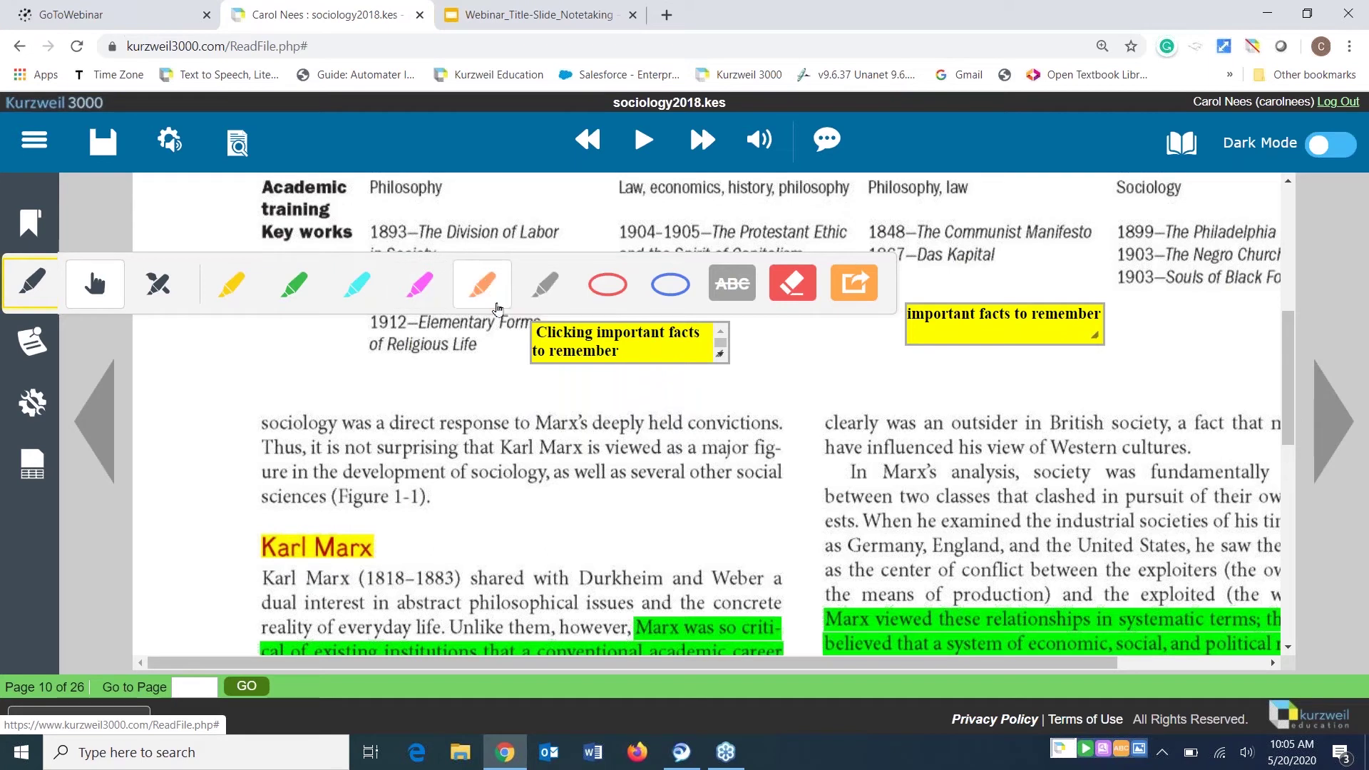
left_click(291, 427)
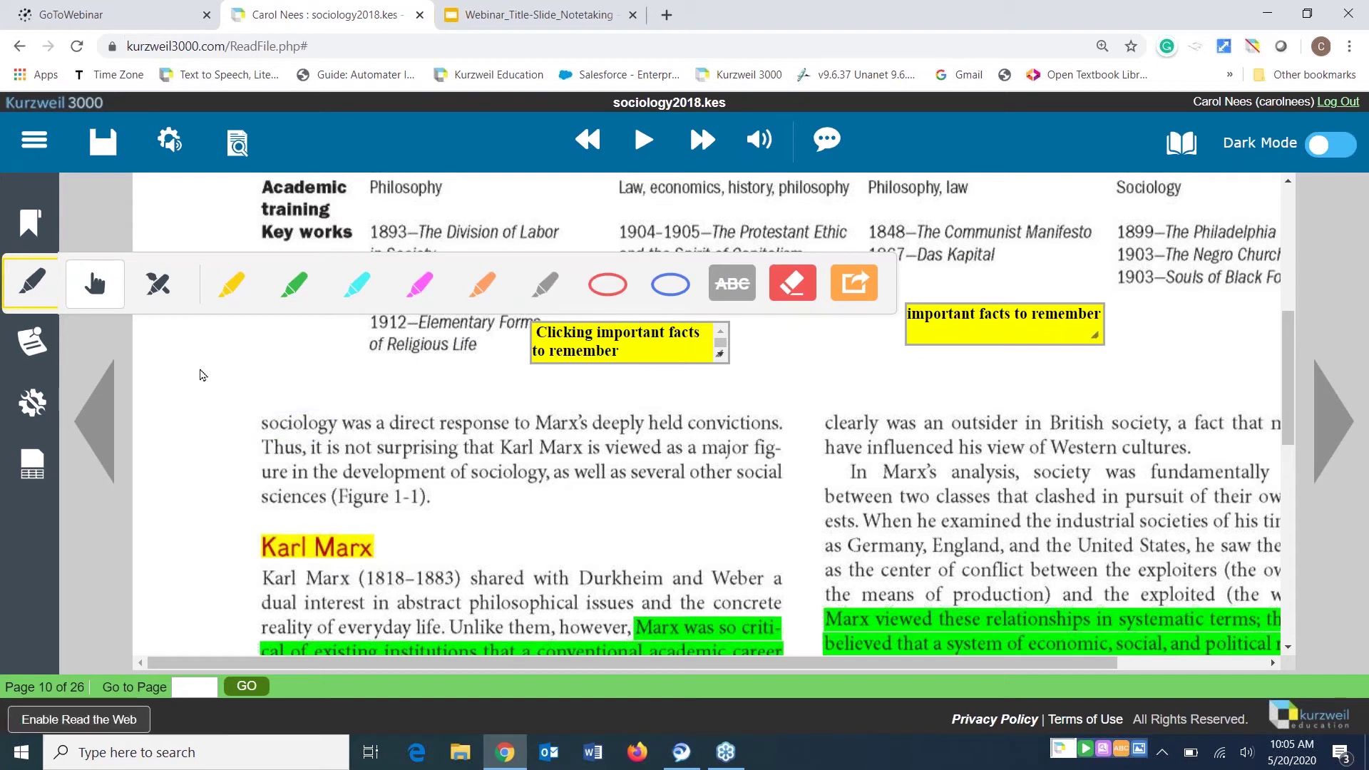
Run Extract Notes and Highlights again and confirm OK, creating extractedoutline_38.kes
left_click(863, 287)
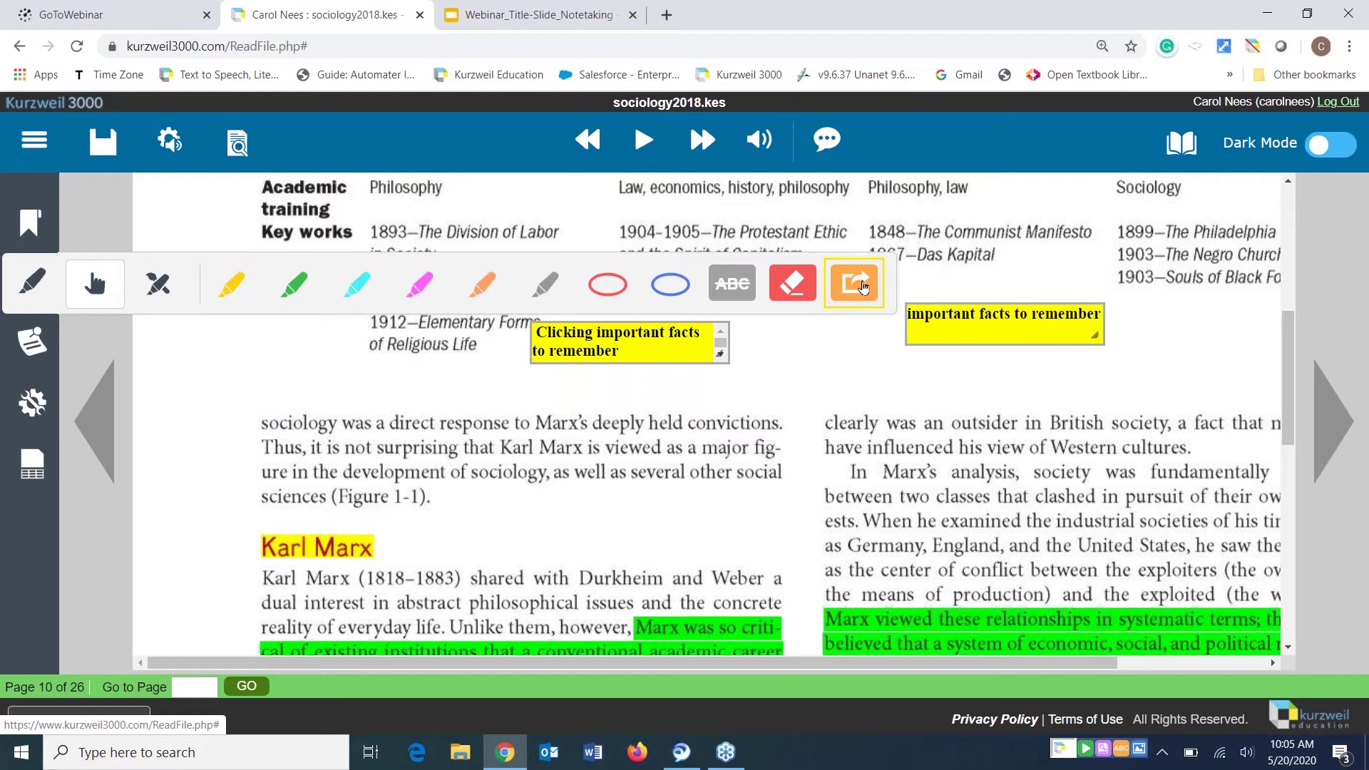
left_click(863, 287)
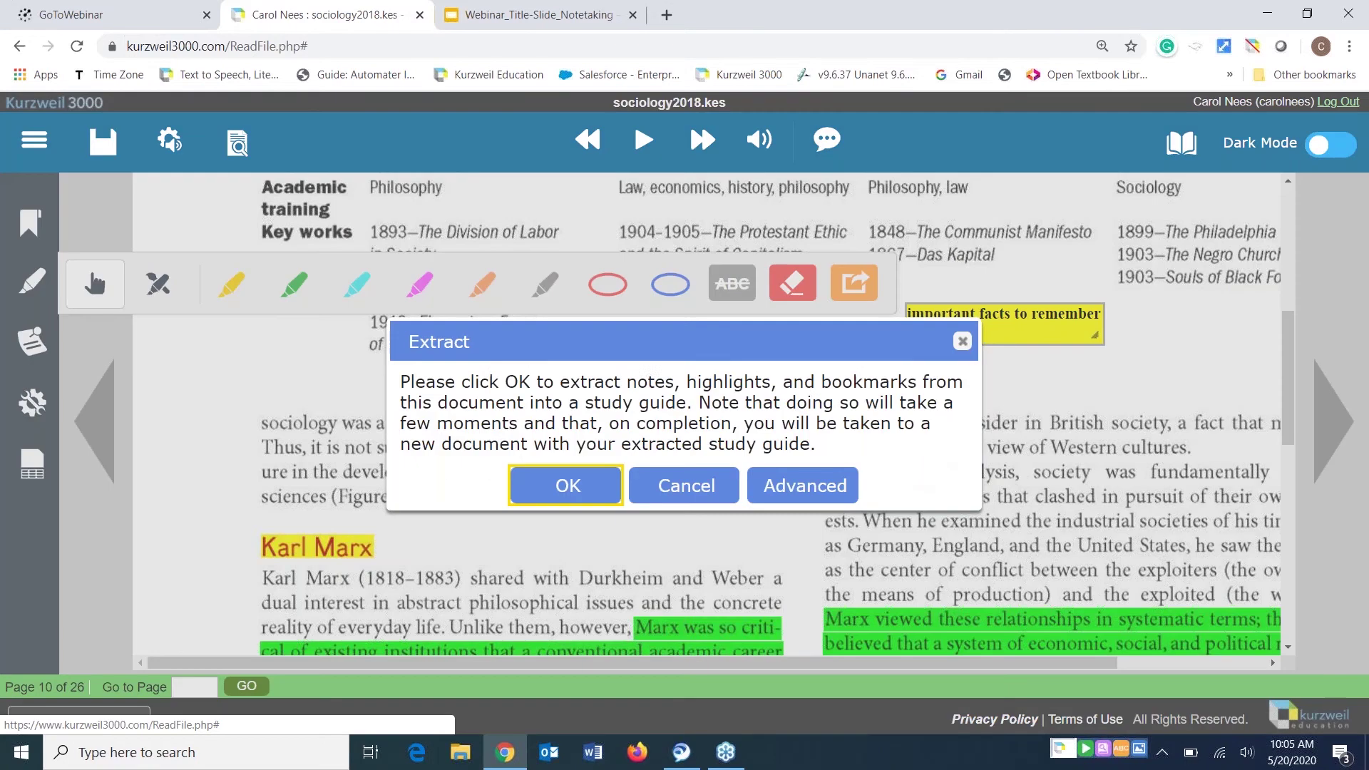
left_click(569, 487)
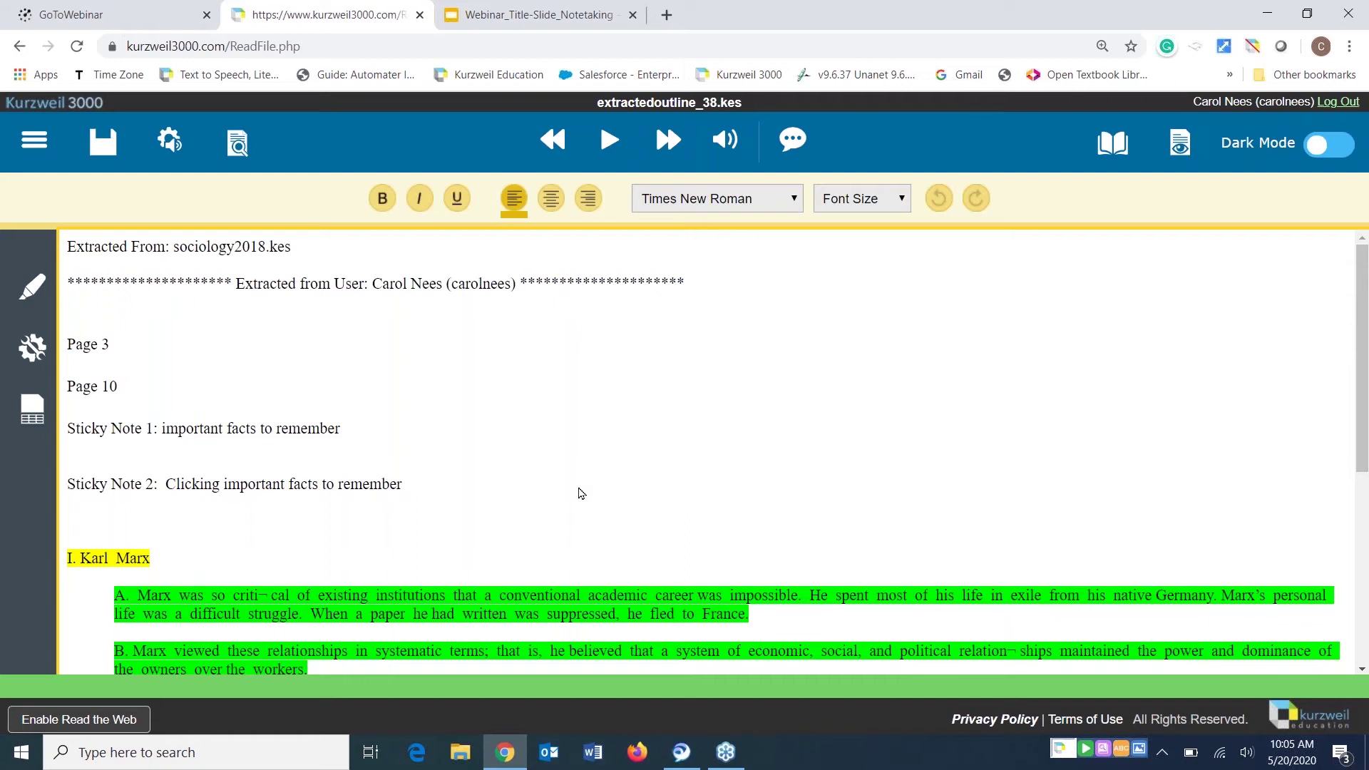
Scroll the extracted outline, dismiss the save options list, and bring up the main menu
scroll(682, 390, "down", 5)
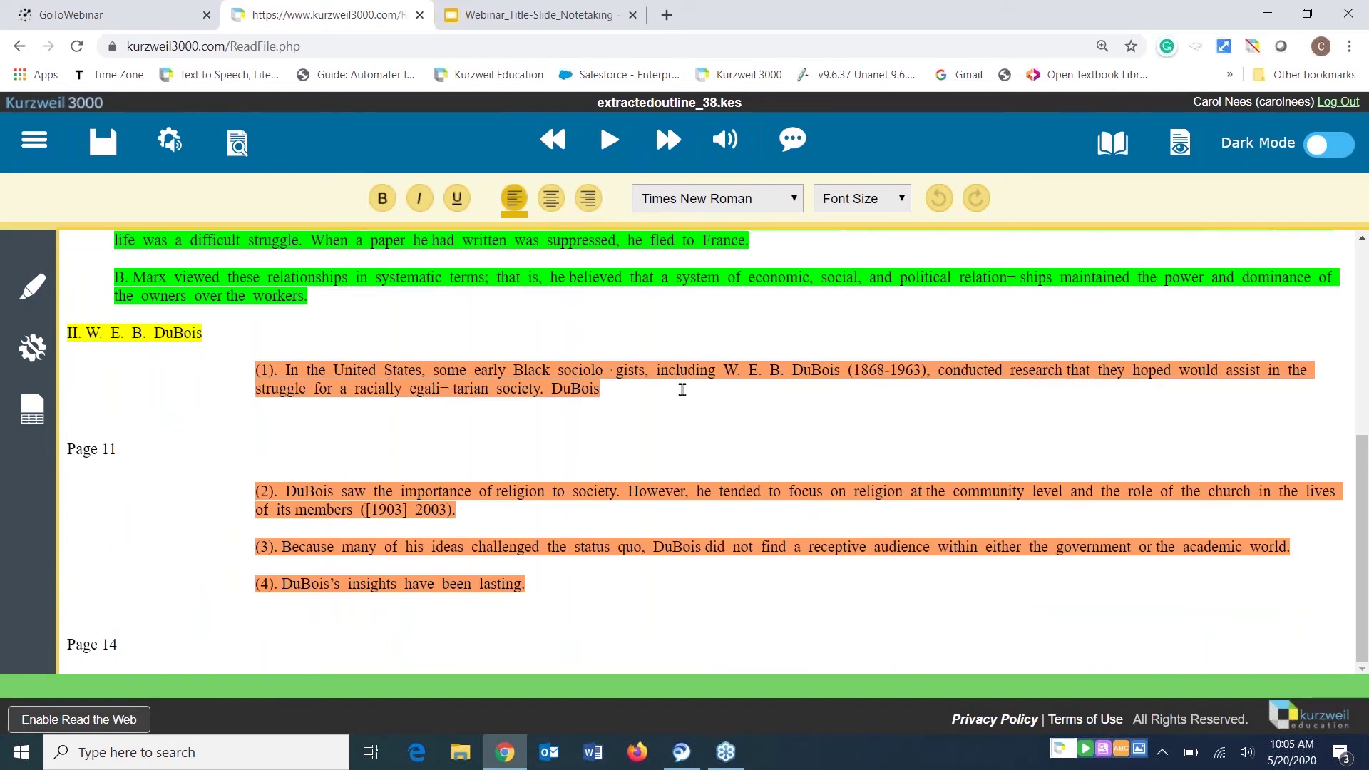
scroll(674, 529, "up", 5)
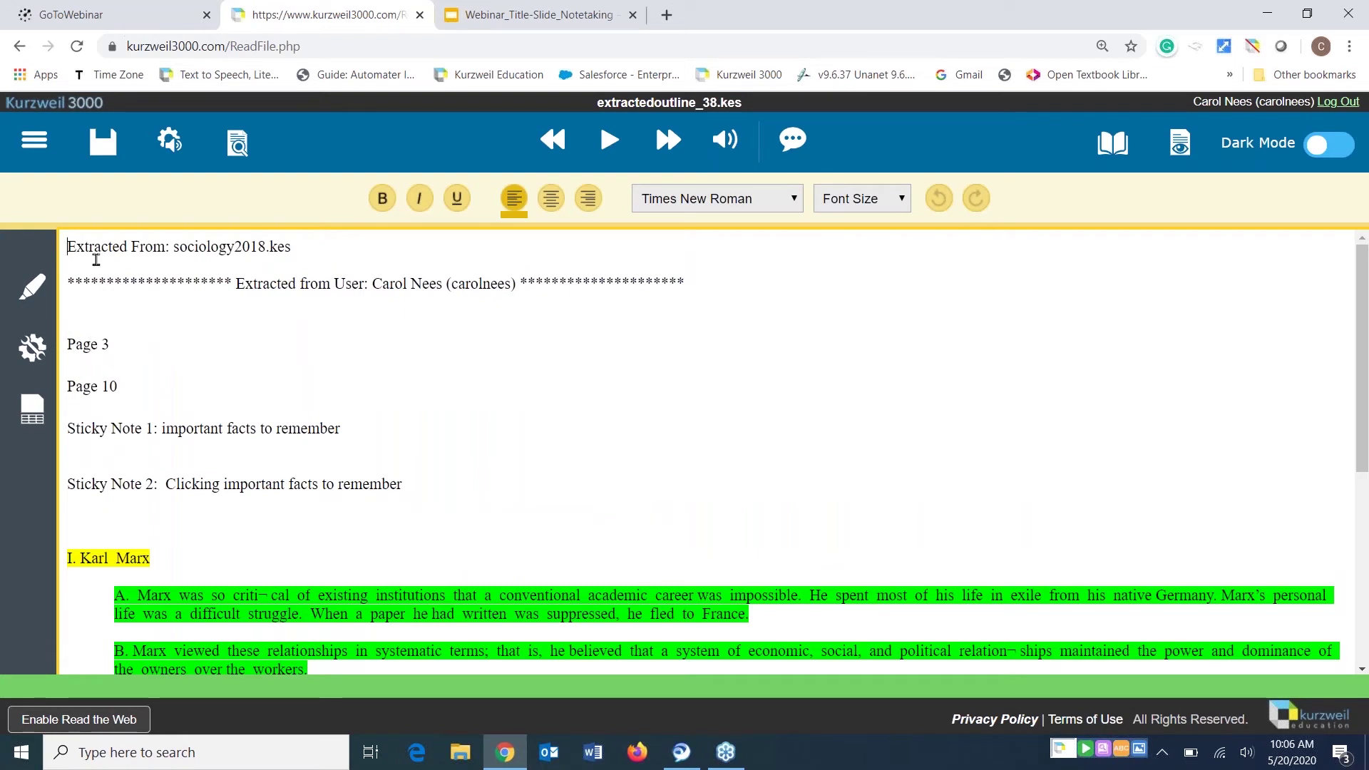
mouse_move(98, 159)
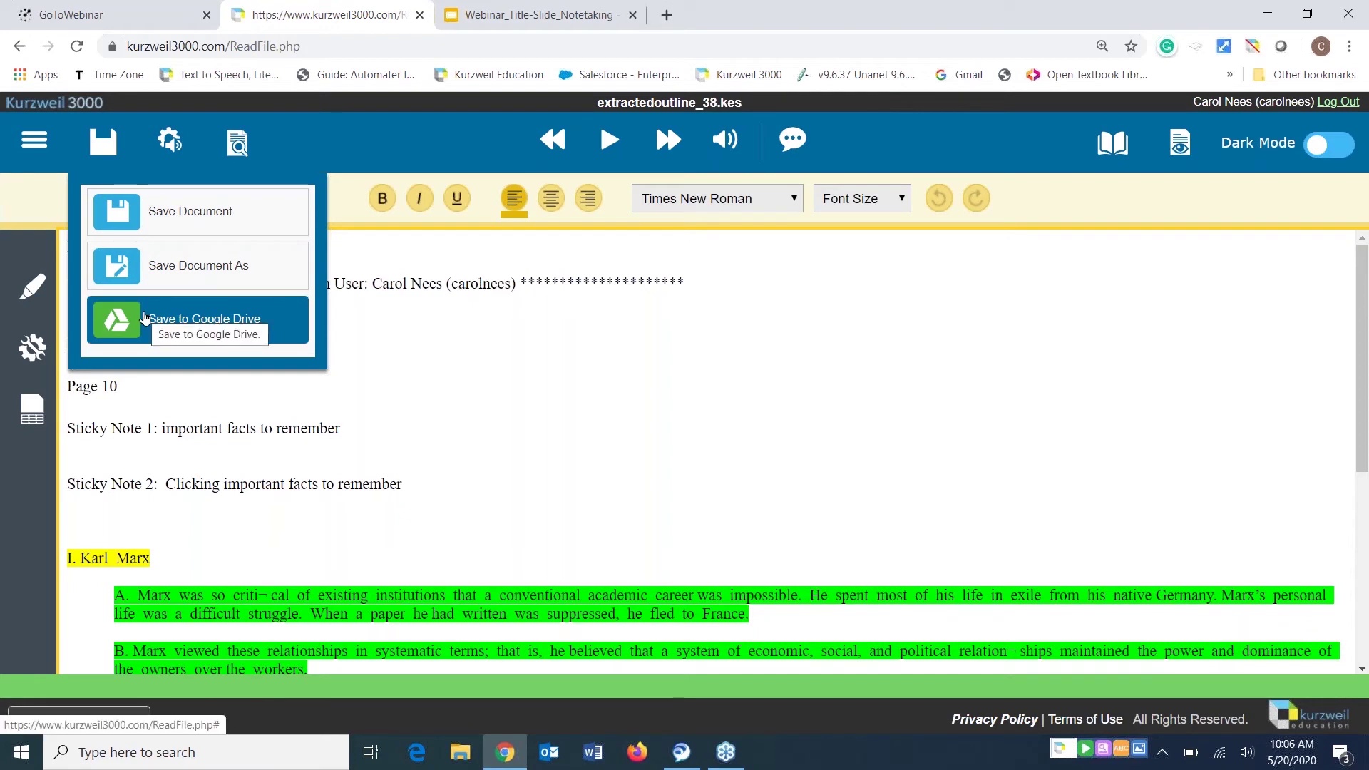
left_click(144, 318)
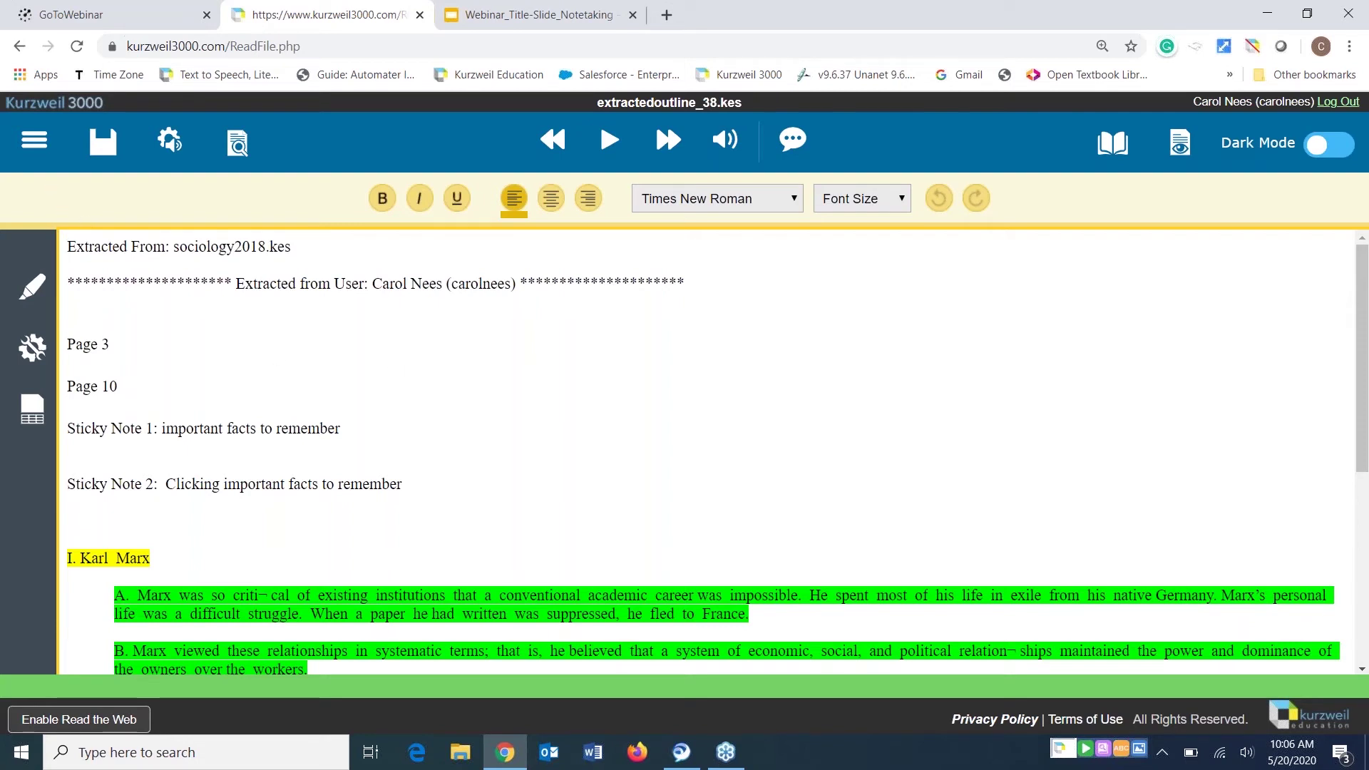
left_click(41, 147)
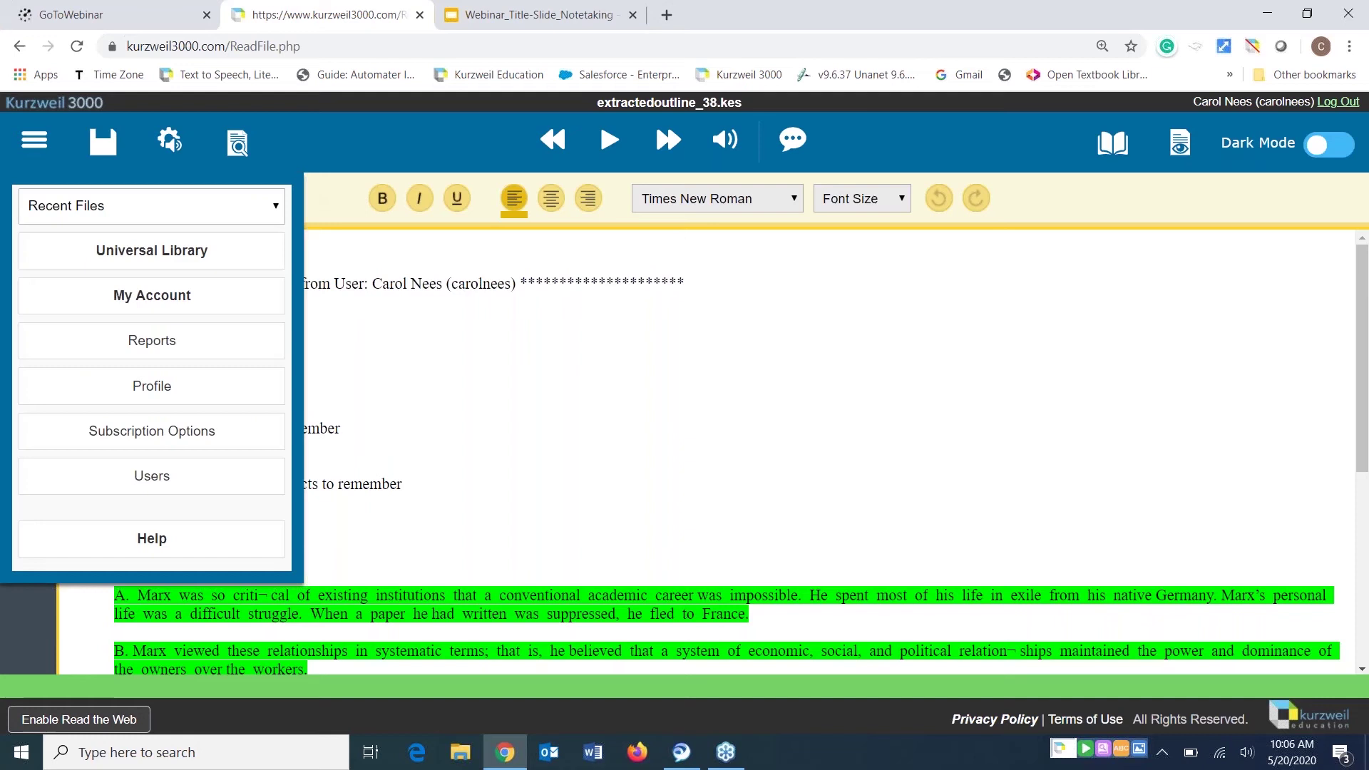
Pick sociology2018.kes from the Recent Files list to reopen it at page 10
left_click(53, 209)
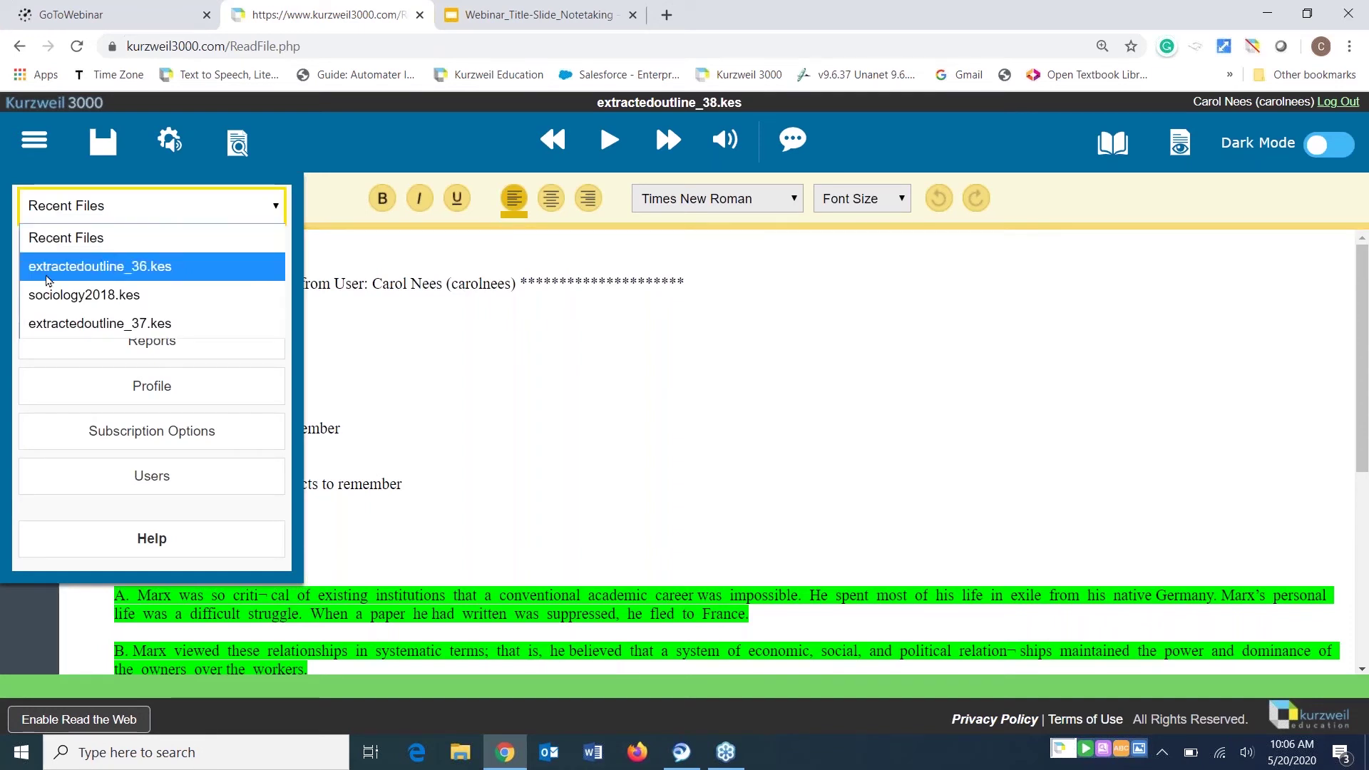
left_click(61, 296)
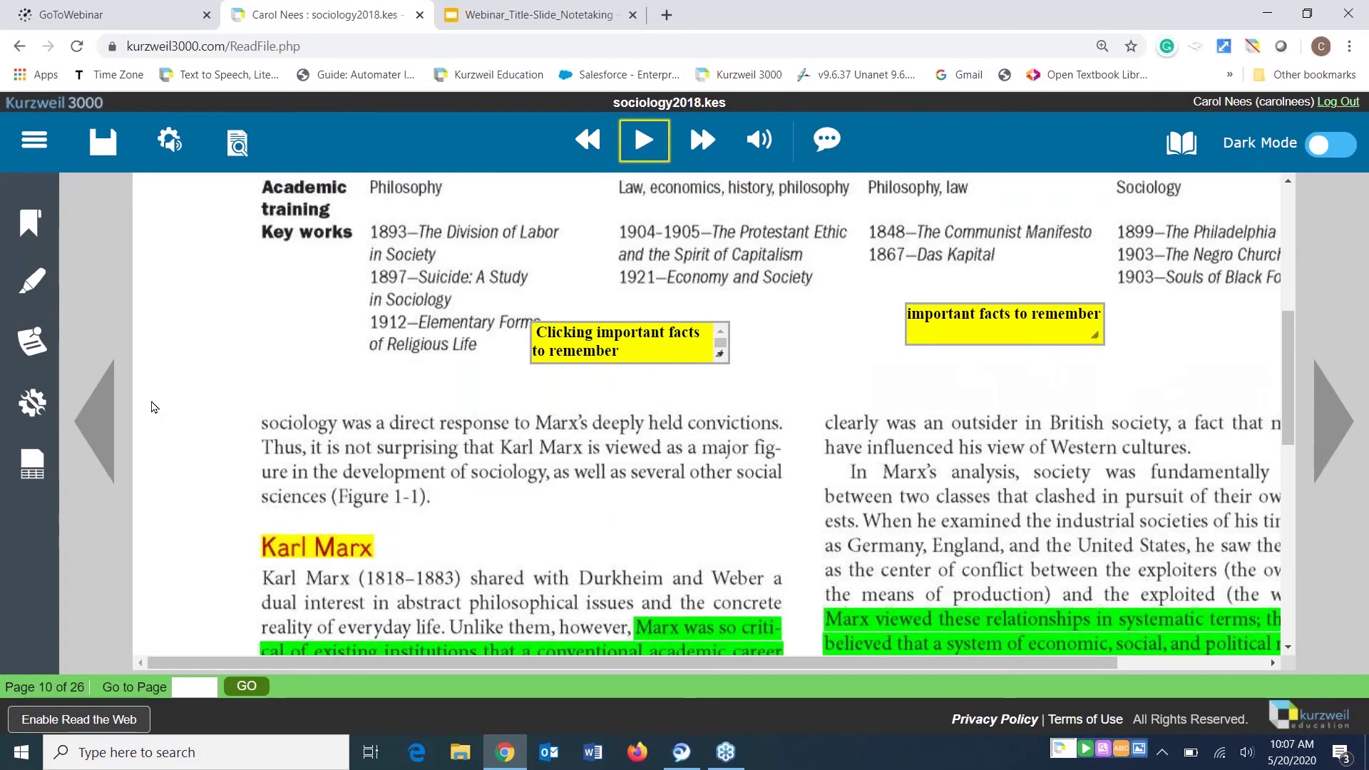
Add a sticky note beside Key works on page 10 reading 'test on friday'
left_click(34, 340)
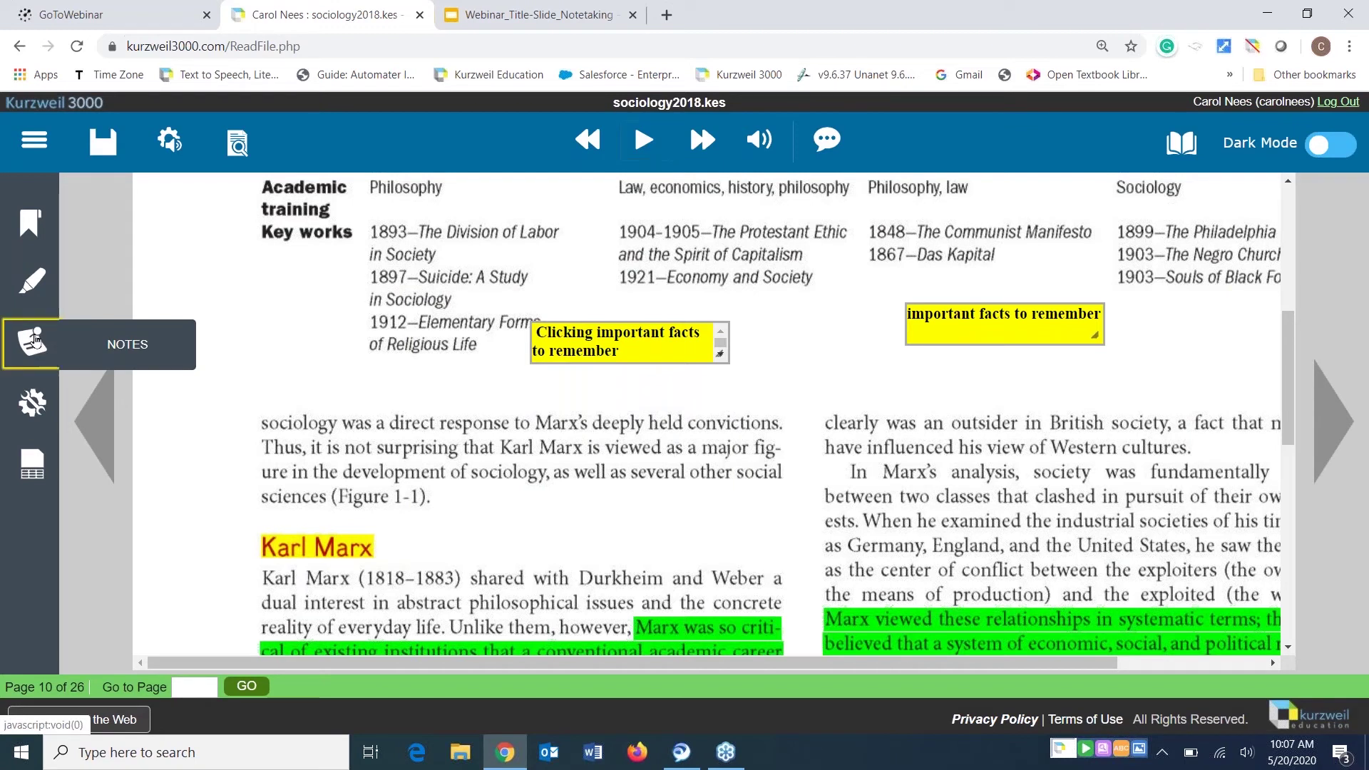
left_click(34, 340)
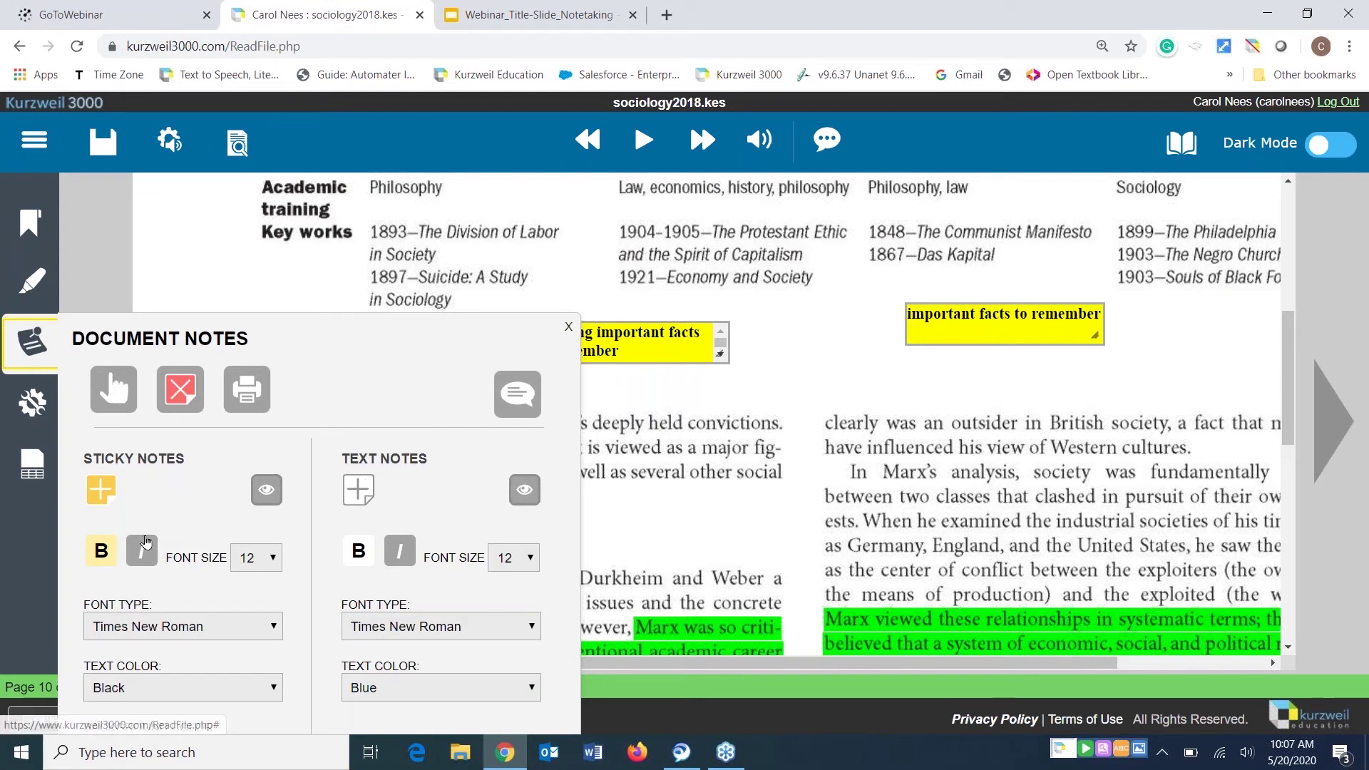
left_click(100, 490)
left_click(100, 491)
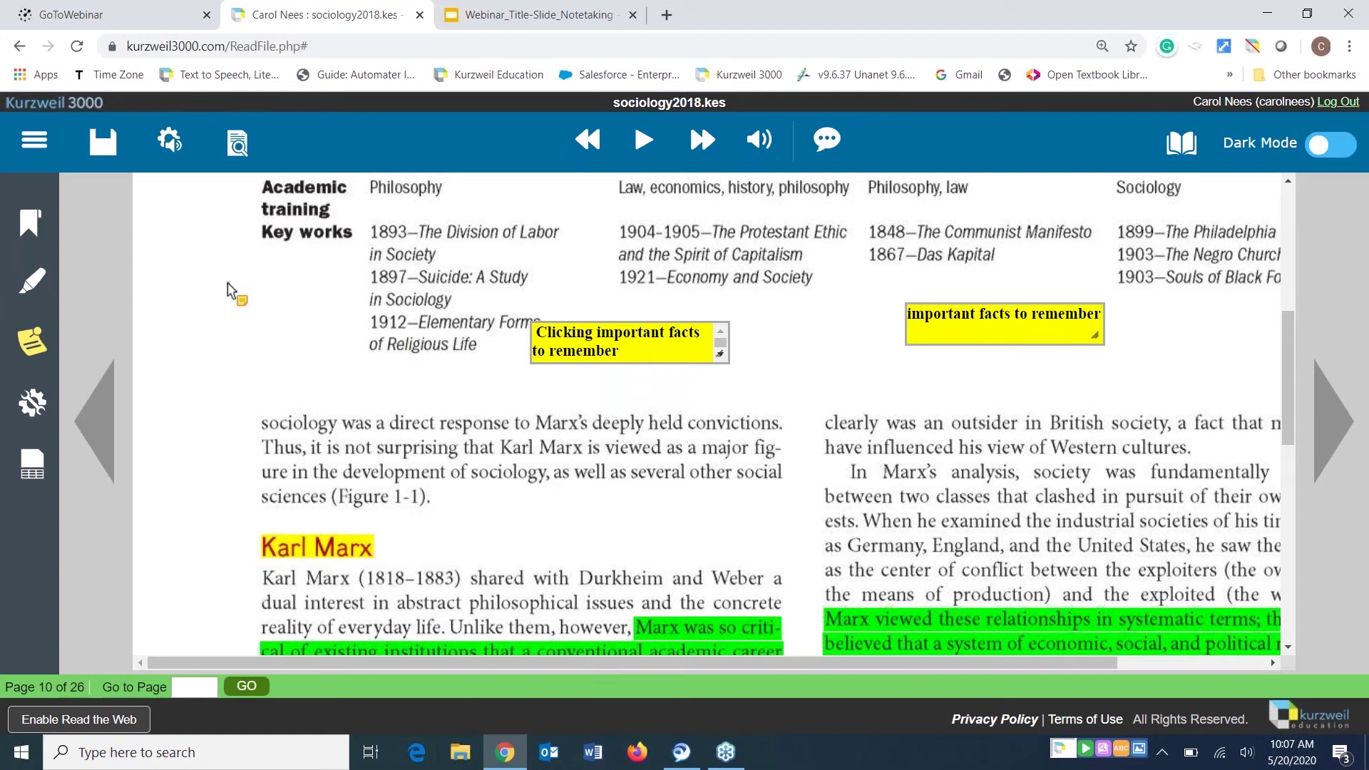
left_click(229, 289)
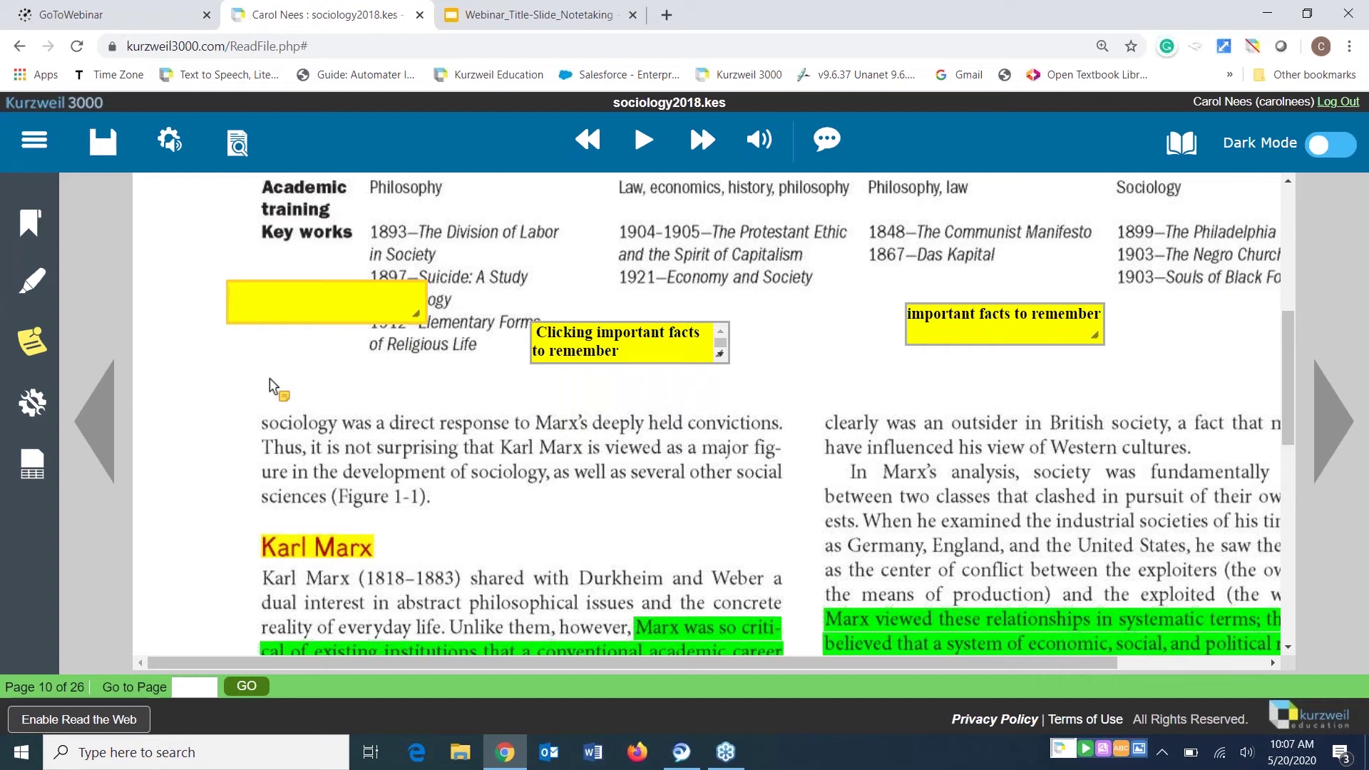
type("test on friday")
Move the note lower, enlarge it, and erase its 'test on friday' text
left_click_drag(239, 280, 235, 316)
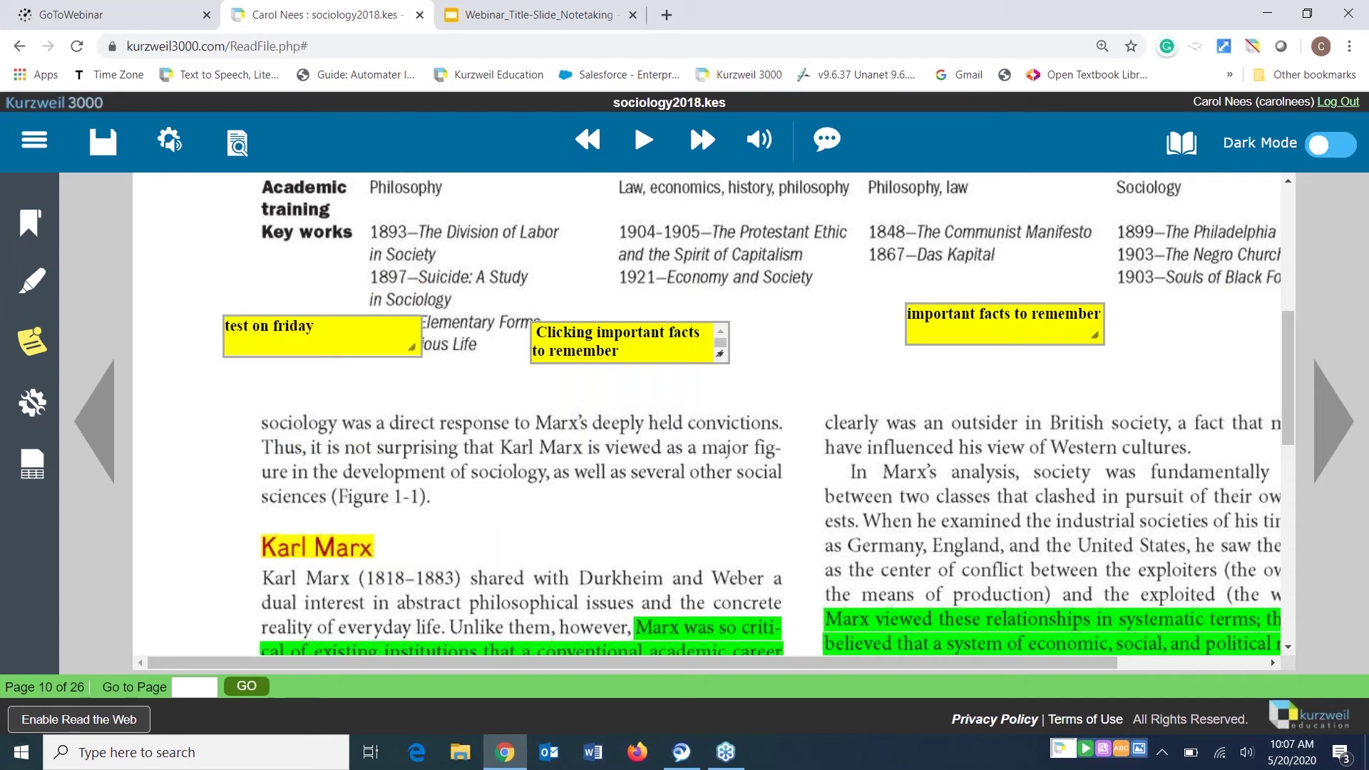
mouse_move(412, 347)
left_mouse_down()
mouse_move(452, 414)
mouse_move(556, 519)
mouse_move(509, 412)
mouse_move(437, 355)
left_mouse_up()
left_click_drag(315, 325, 227, 330)
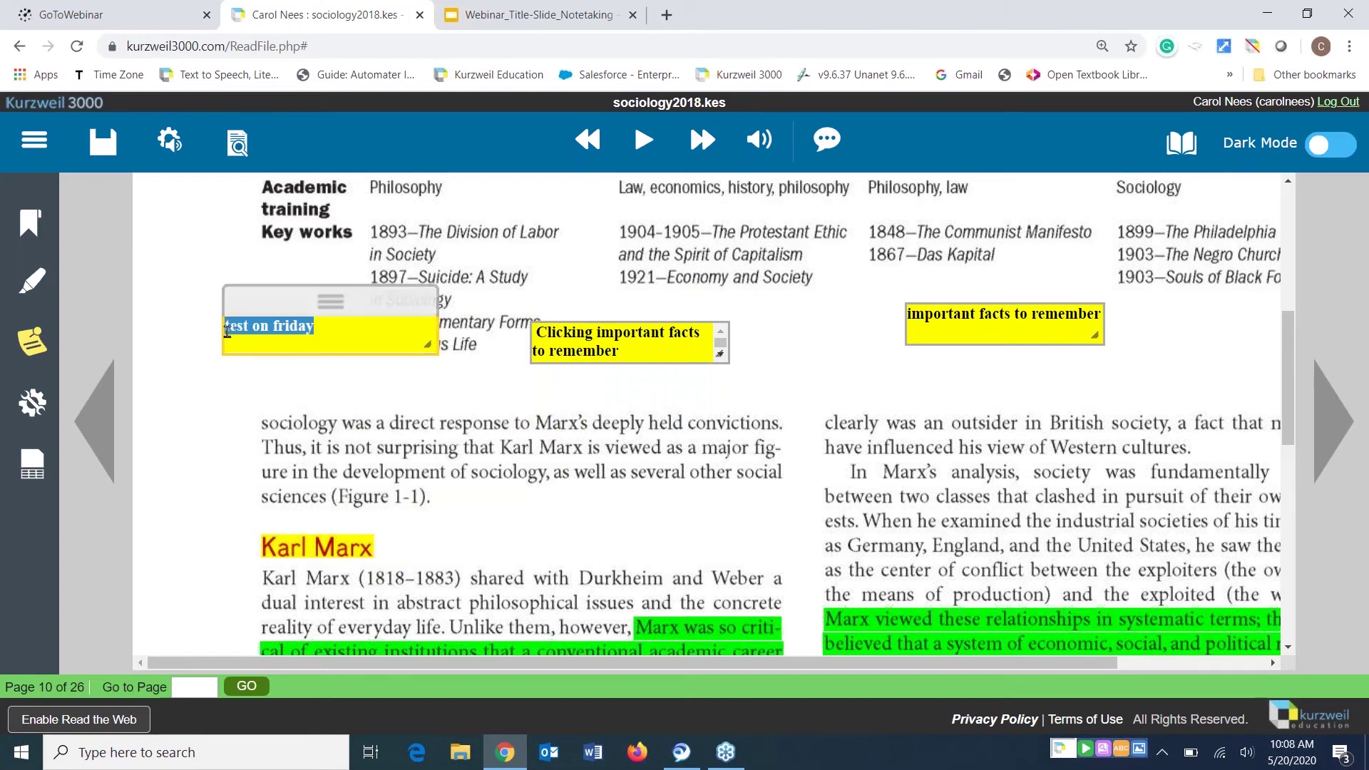
key("Delete")
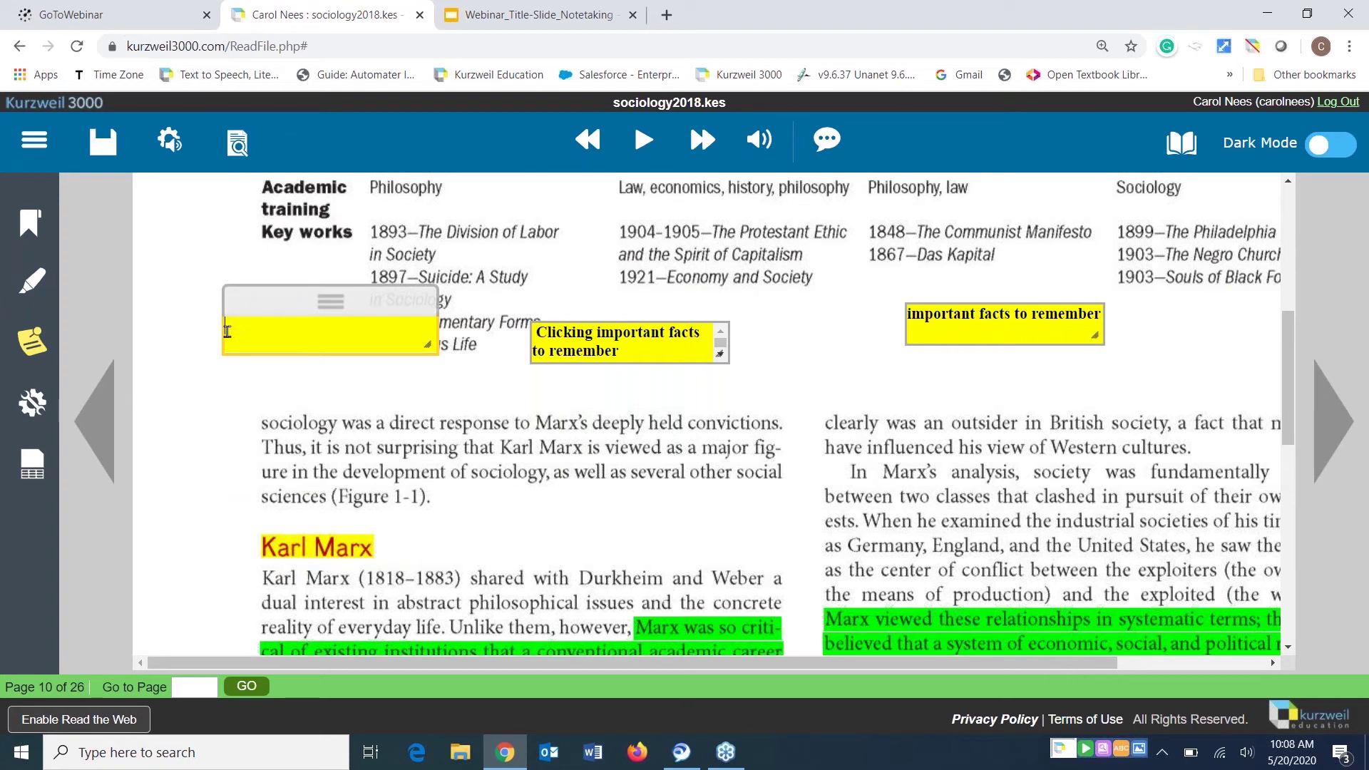
Dictate 'I would like this text to be one of my favorite' into the note with Speech to Text
left_click(829, 148)
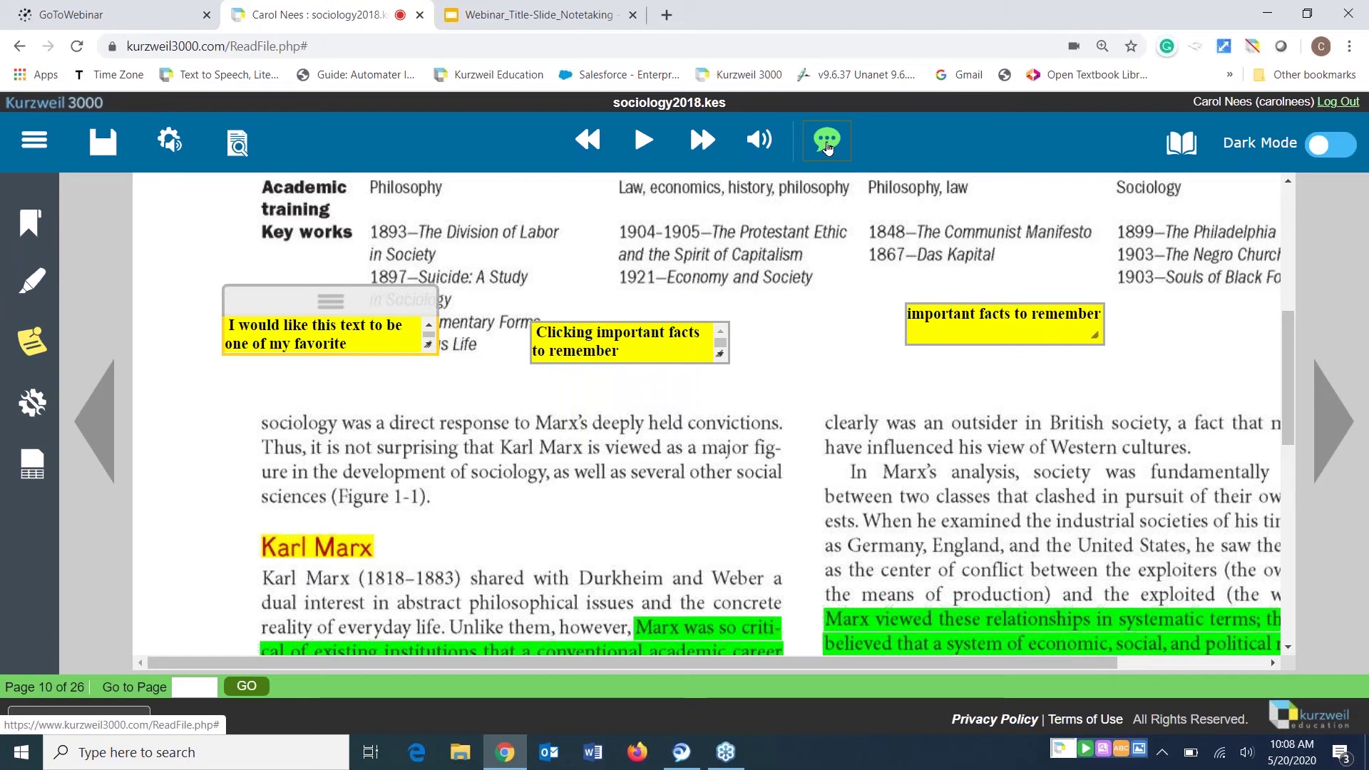
Stop dictation, then use Delete Note to remove the 'I would like this text' sticky note
left_click(827, 147)
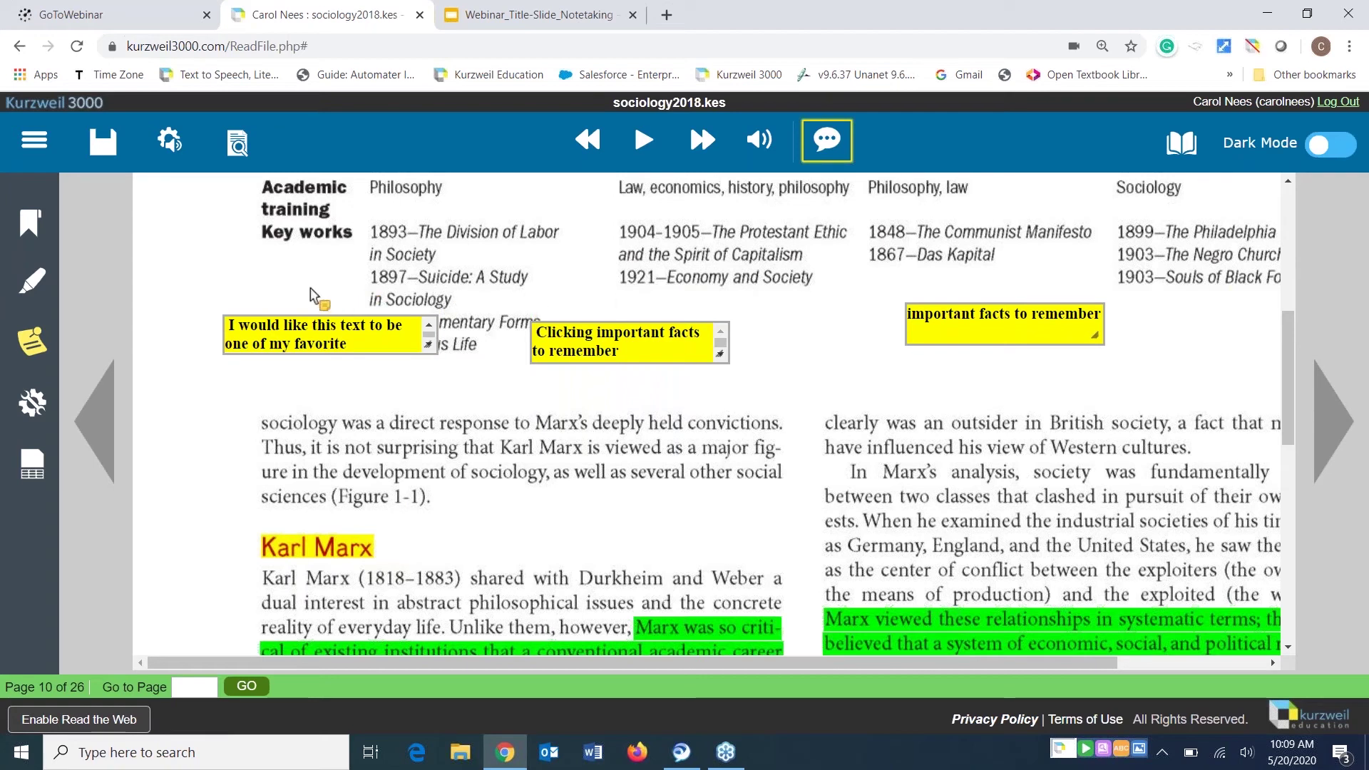
left_click(32, 344)
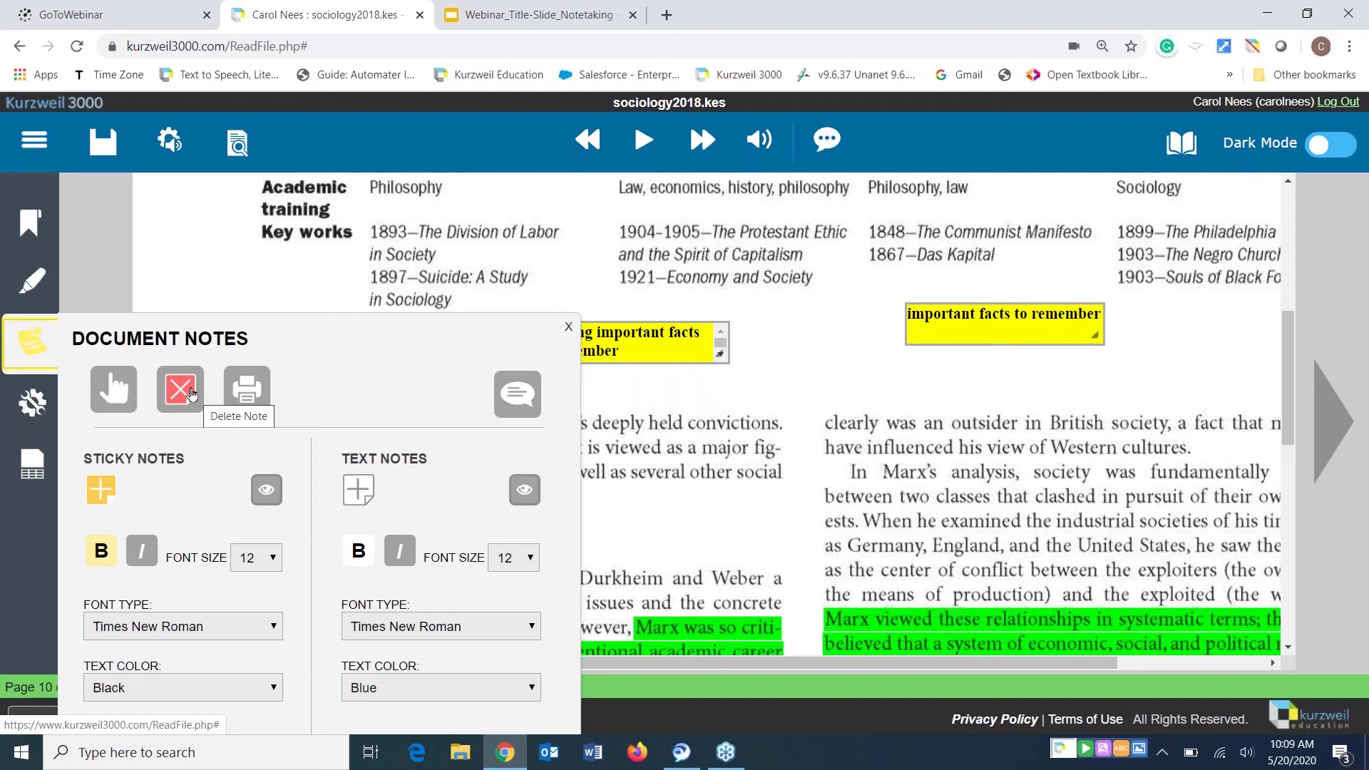
left_click(191, 393)
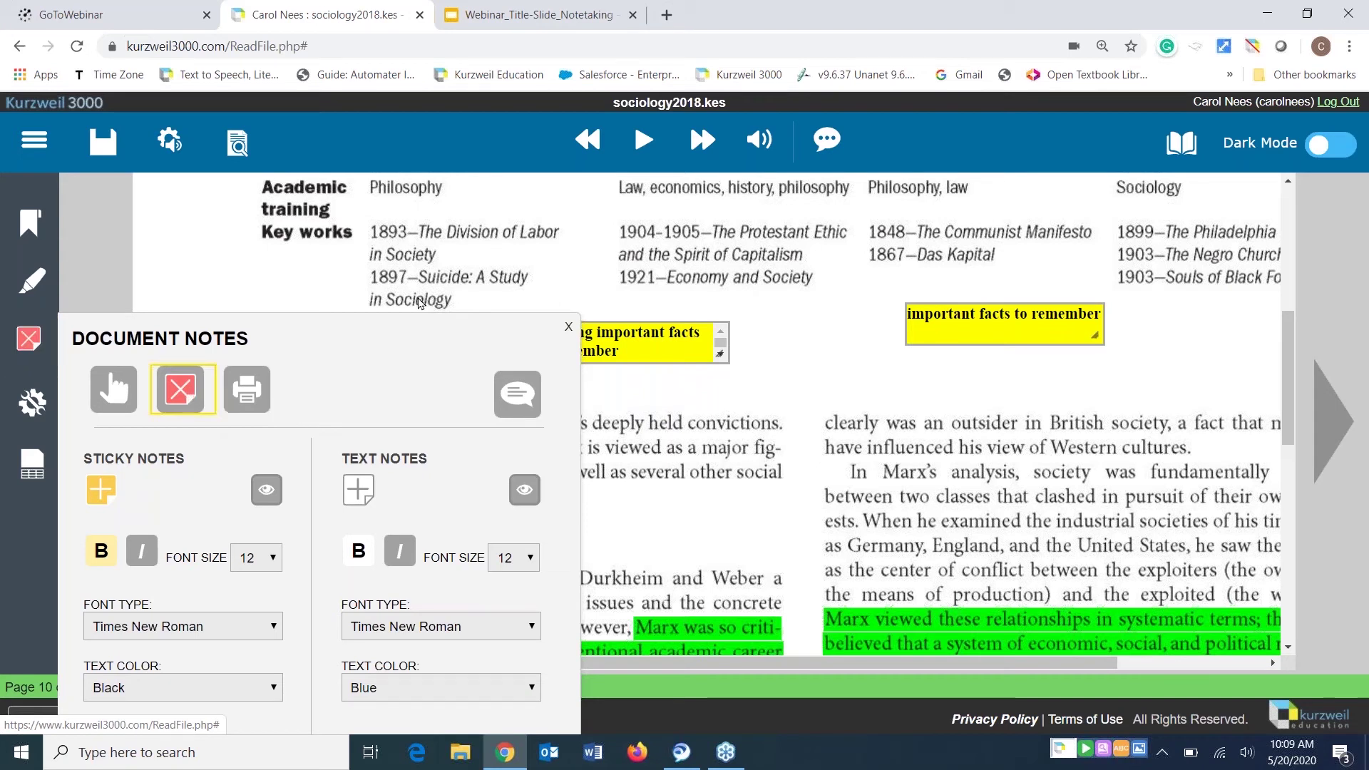
left_click(388, 278)
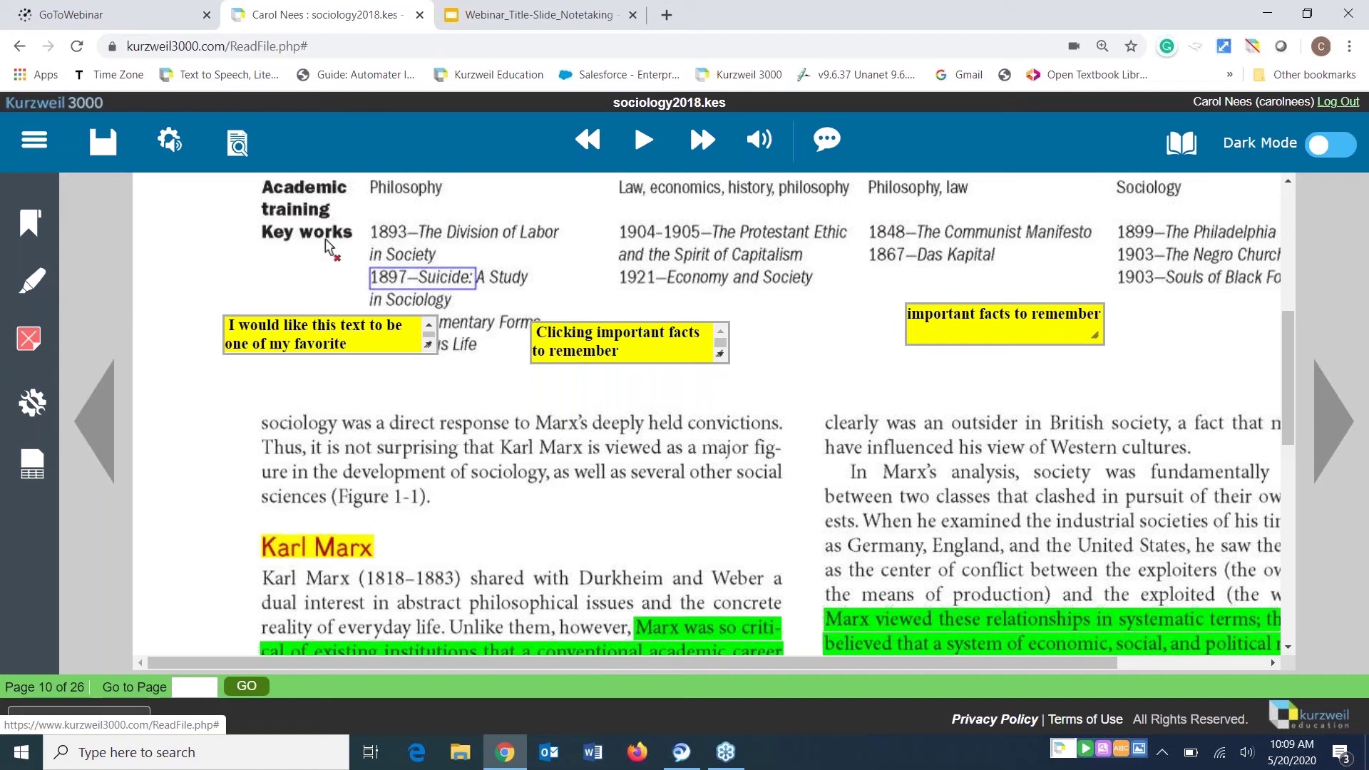
left_click(278, 333)
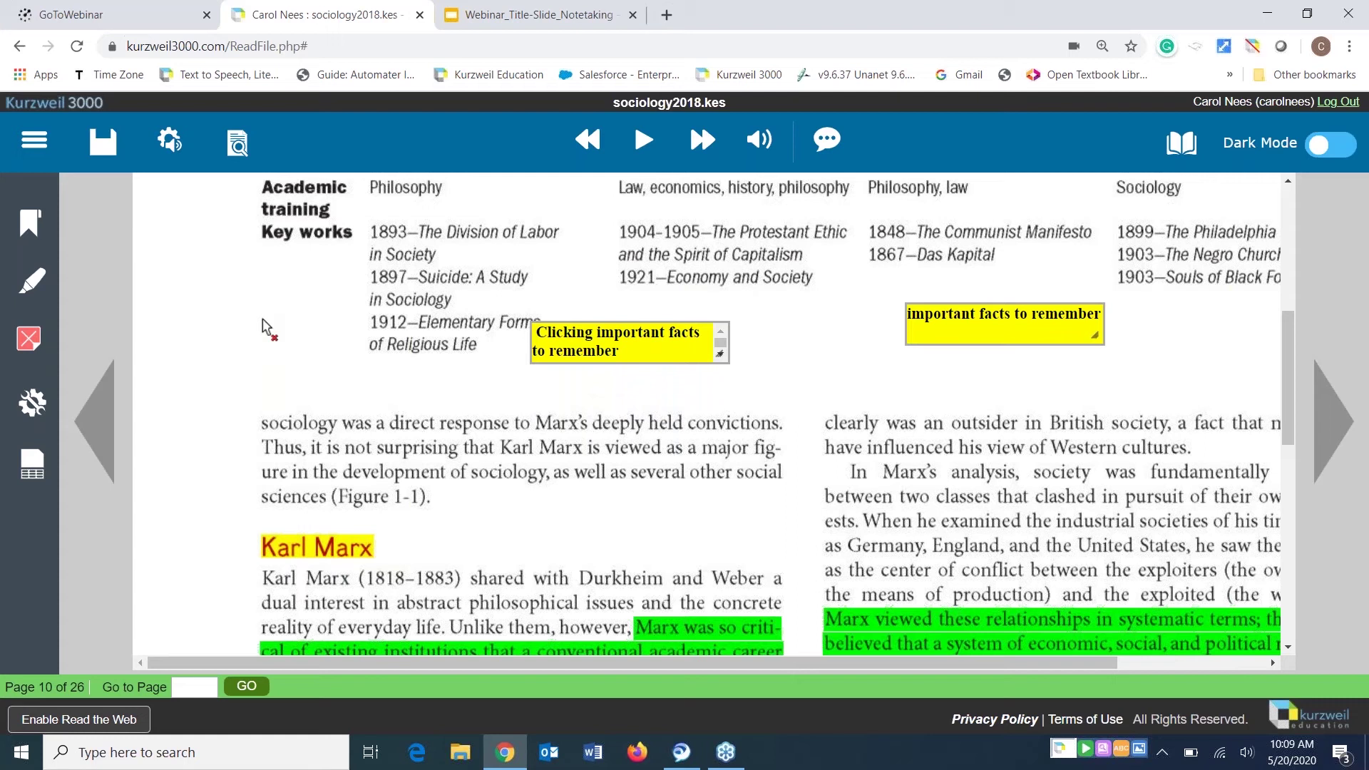
left_click(266, 326)
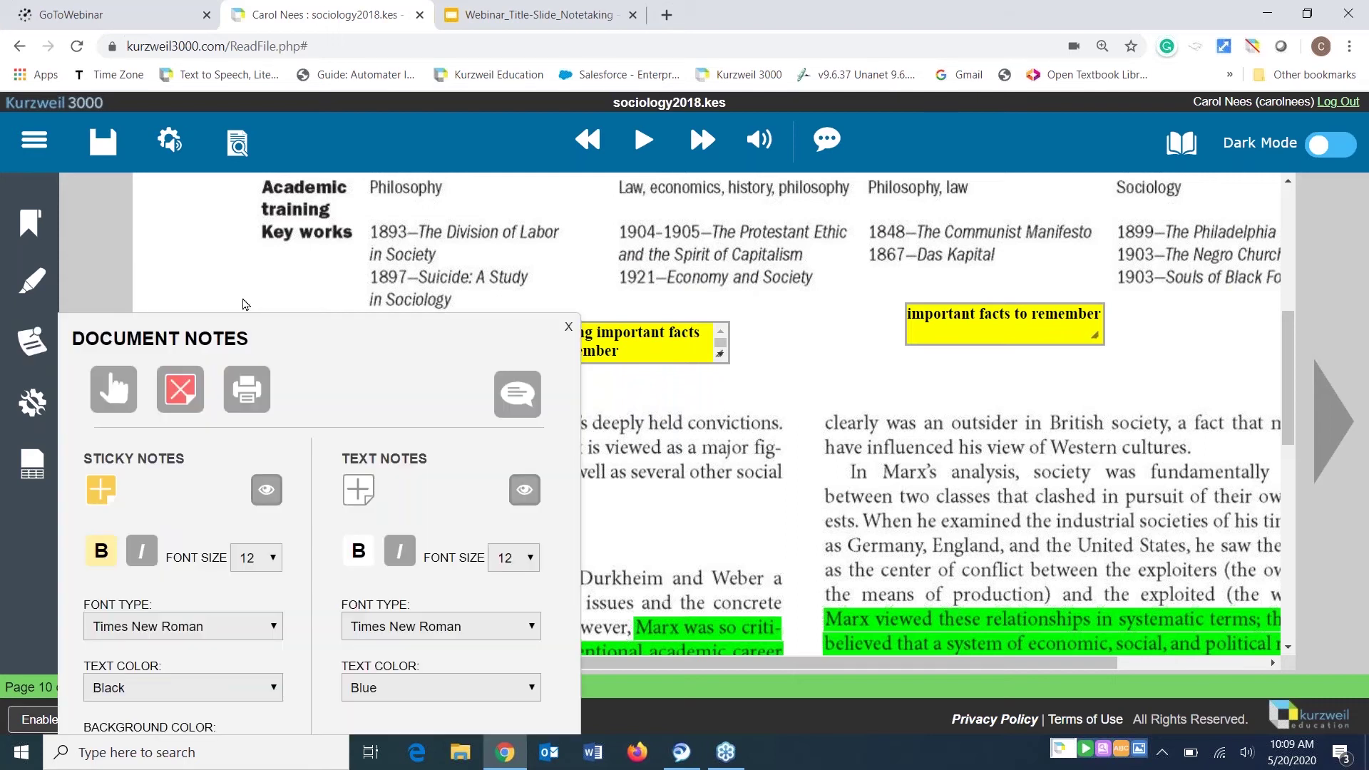
left_click(245, 304)
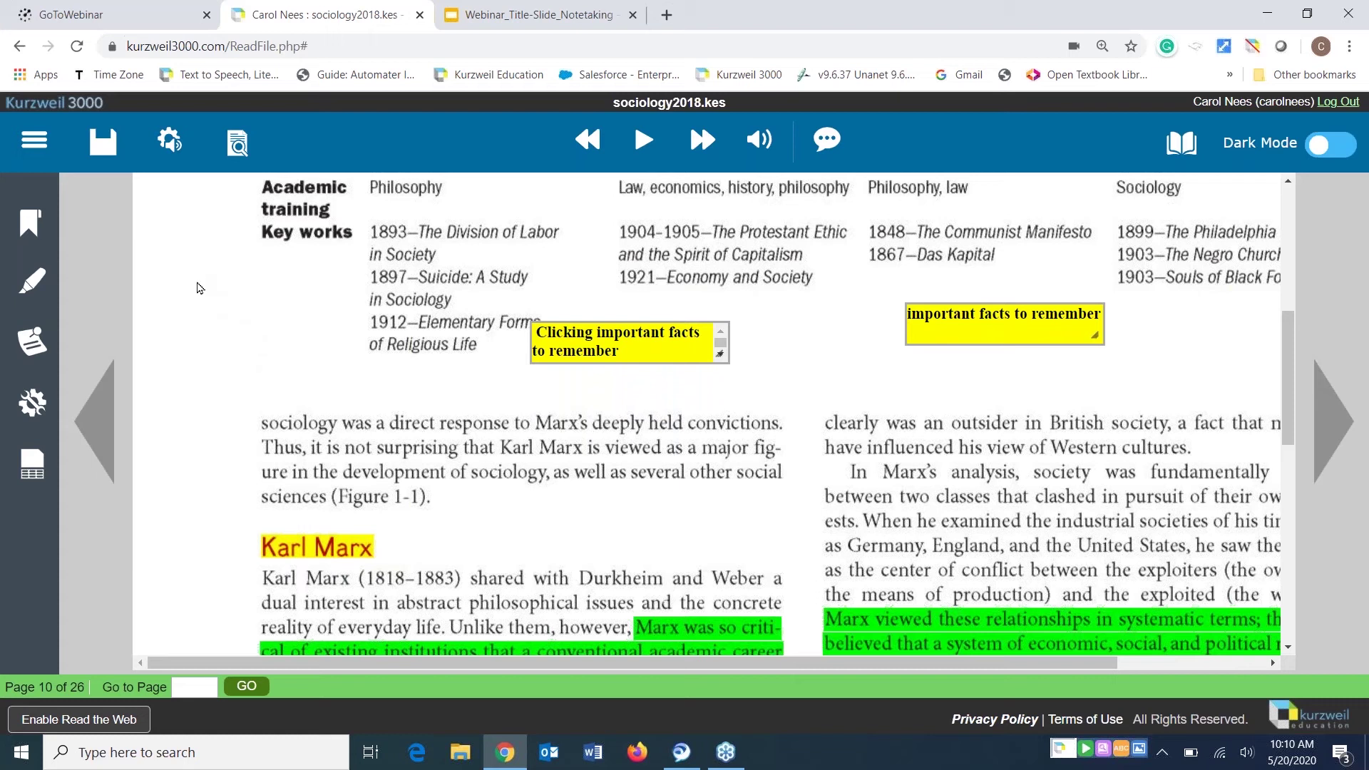
Extract the page's sticky notes and green highlights into the new outline extractedoutline_39.kes
left_click(32, 345)
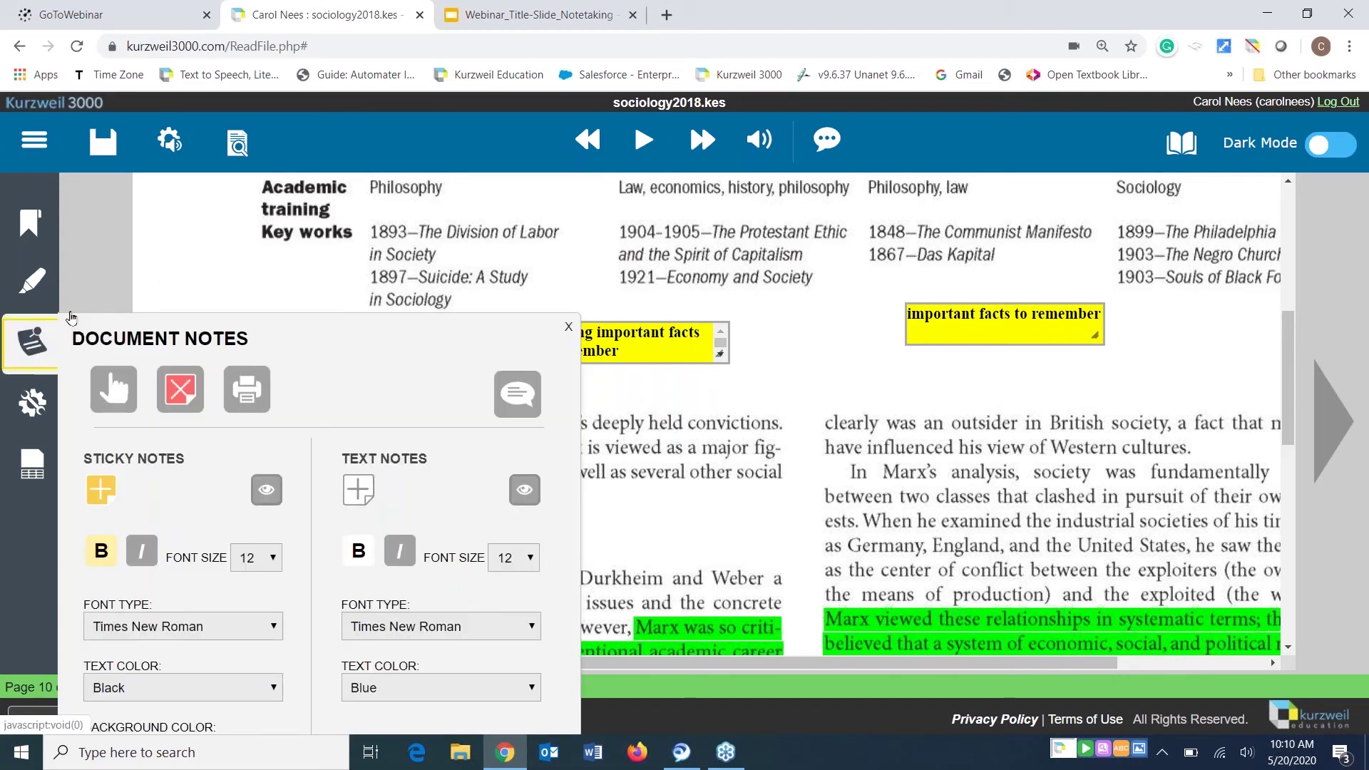
left_click(32, 342)
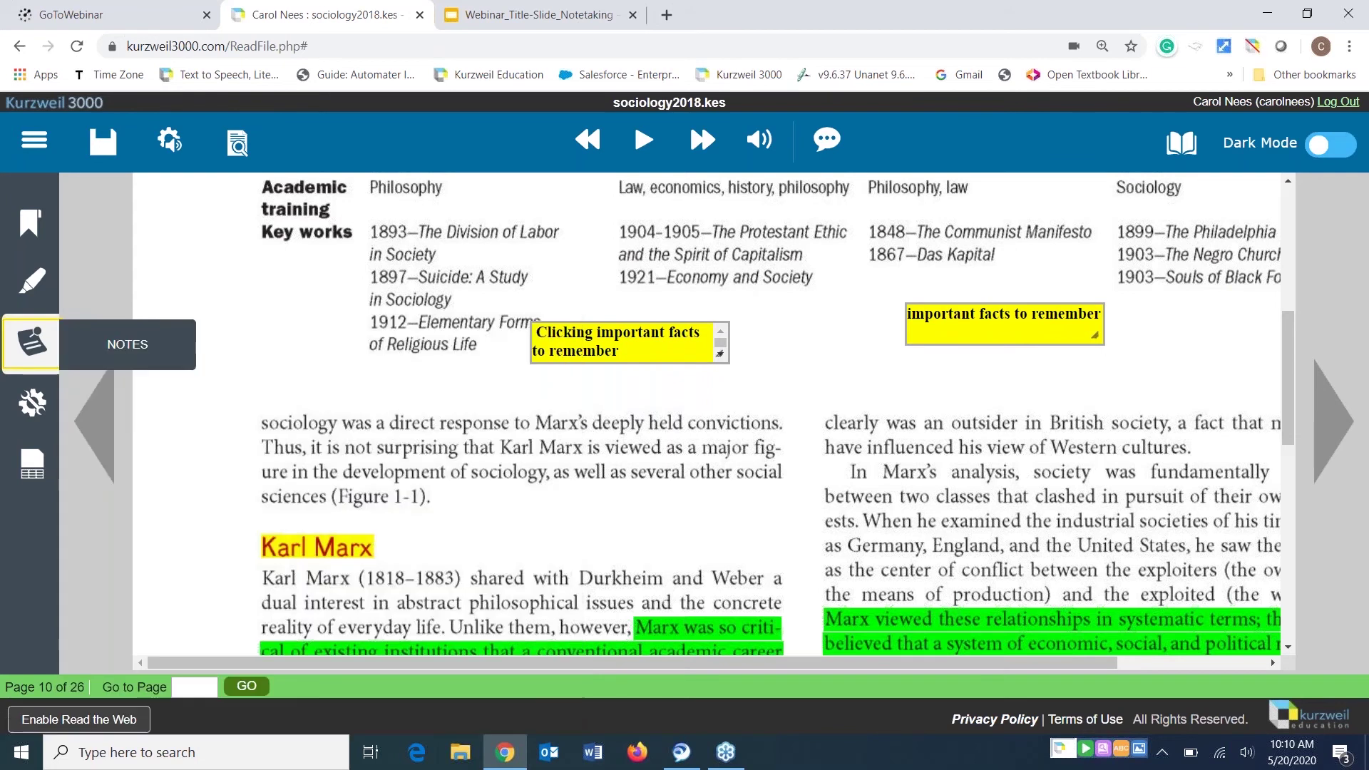
left_click(37, 278)
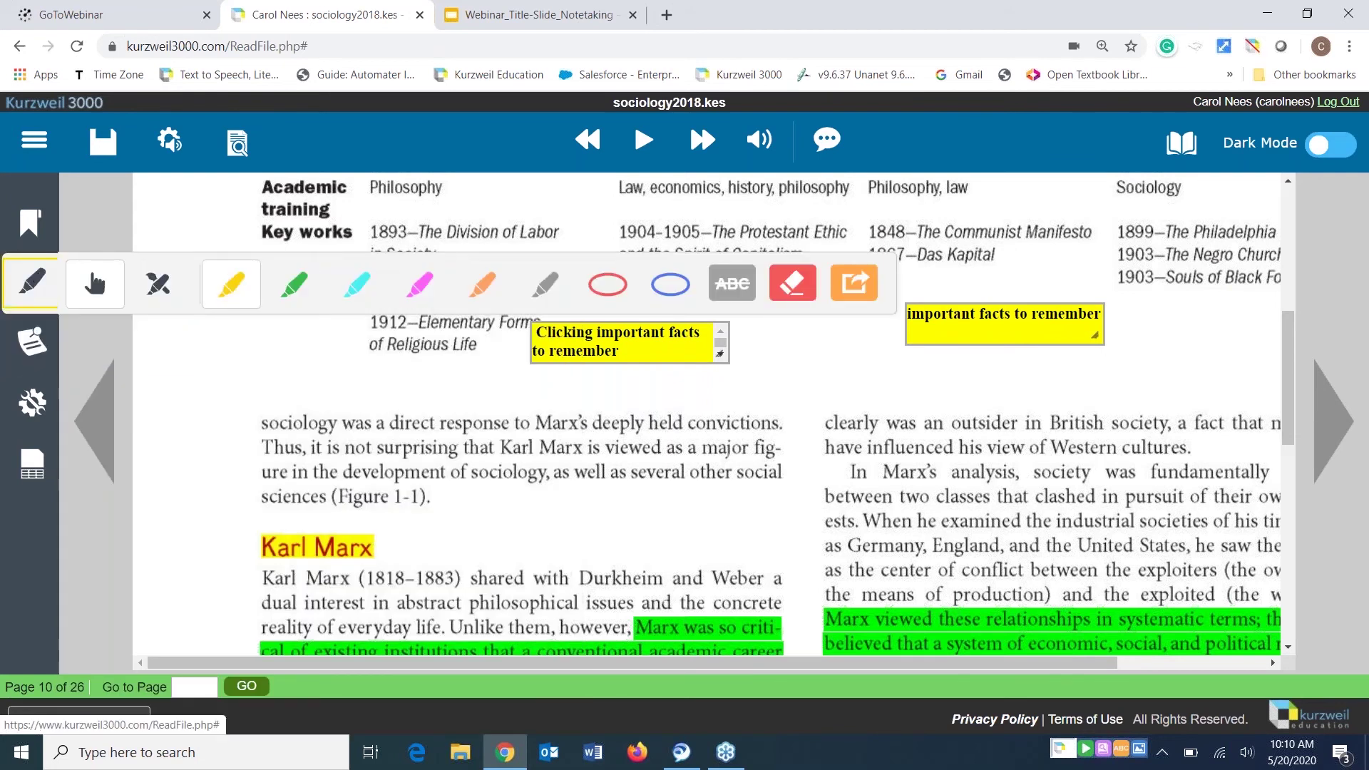
left_click(862, 286)
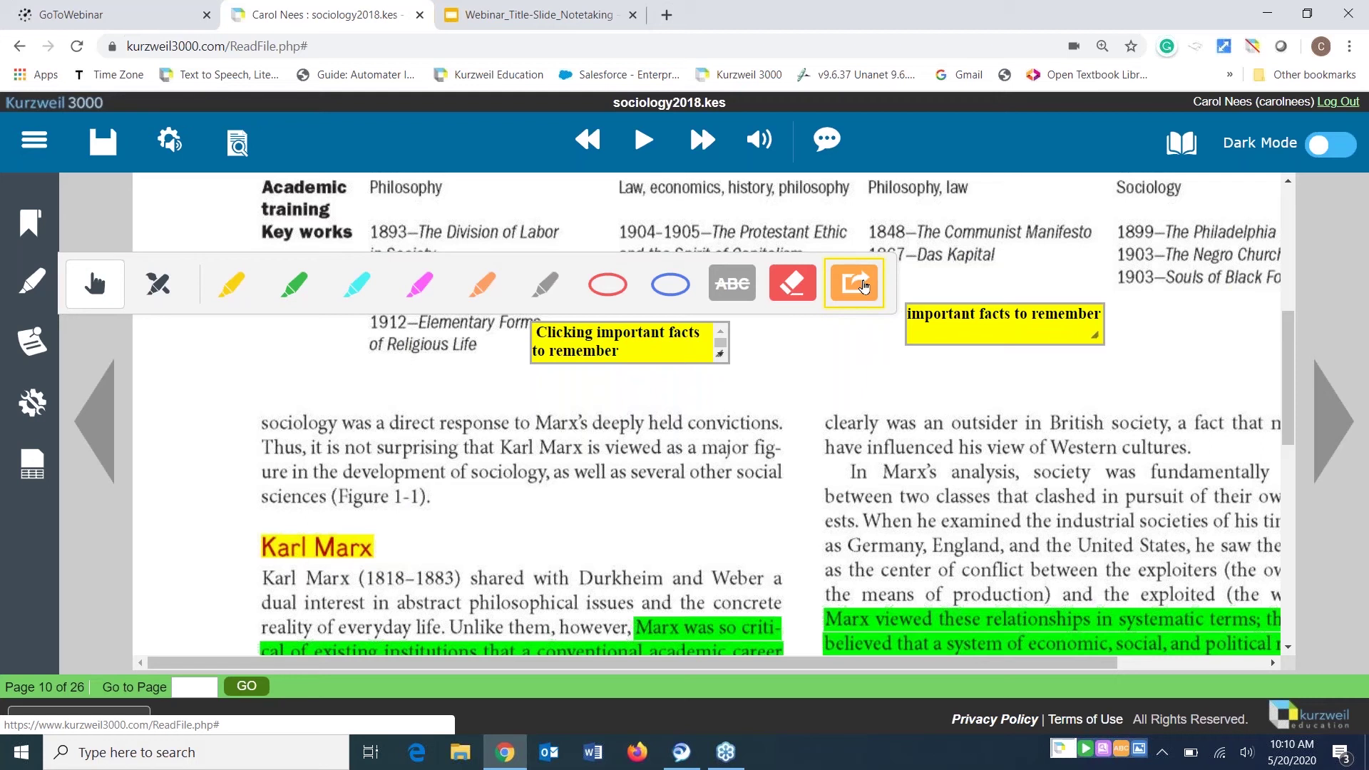
left_click(865, 286)
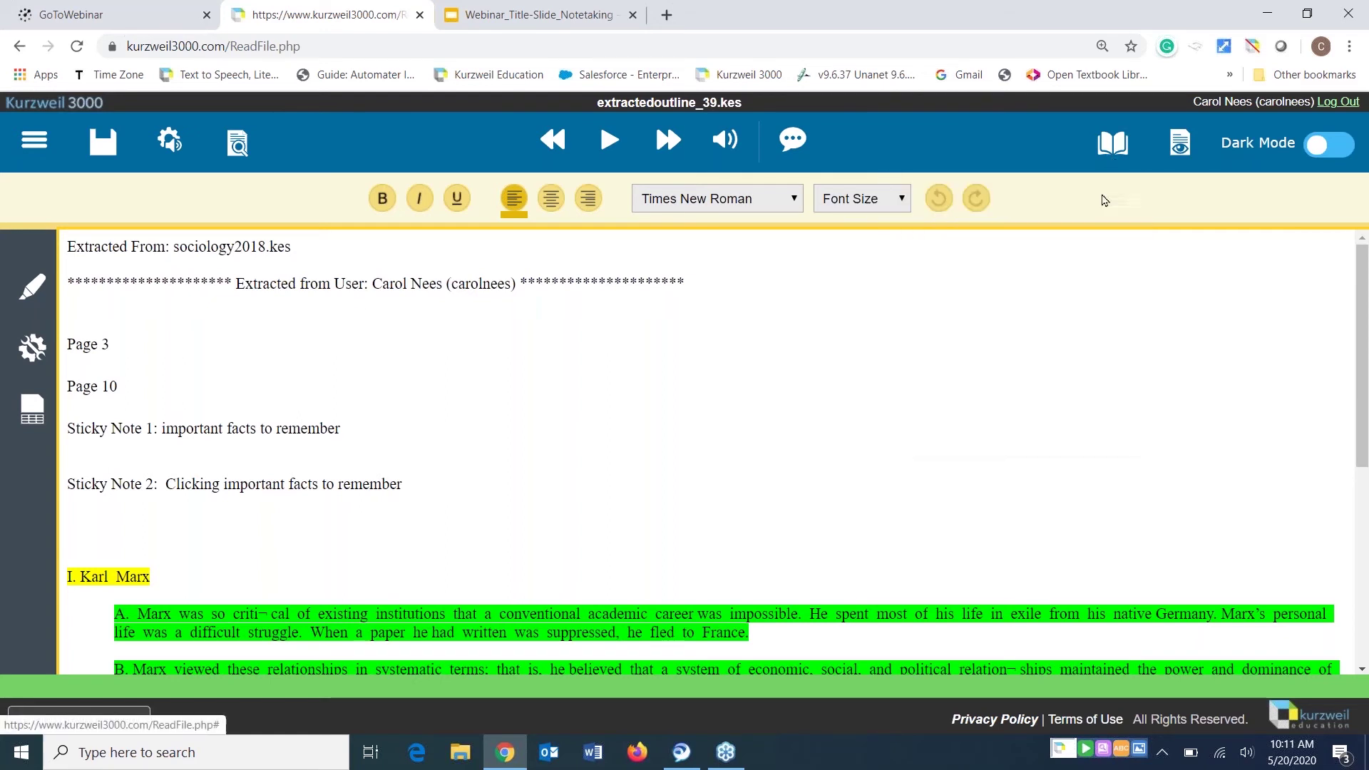
Reopen sociology2018.kes from the main menu's Recent Files list
mouse_move(1122, 158)
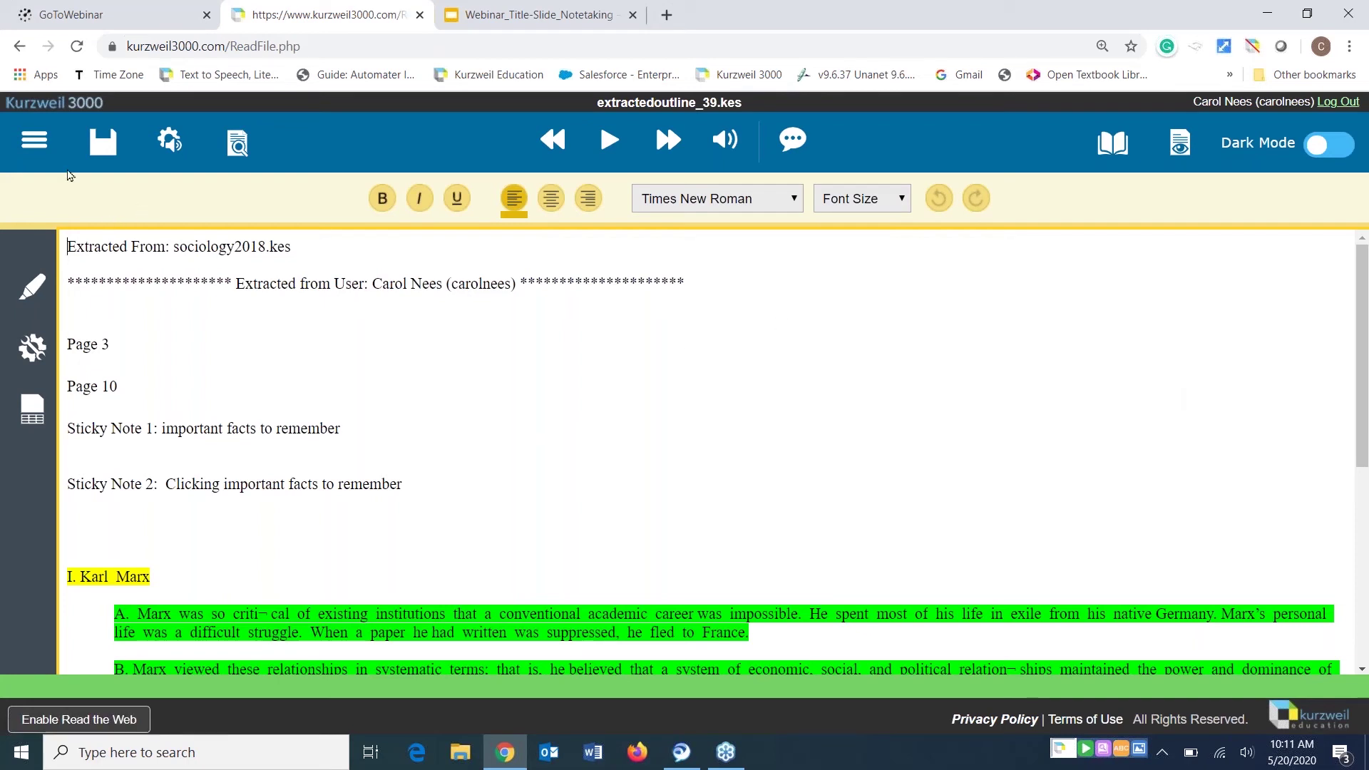
left_click(37, 141)
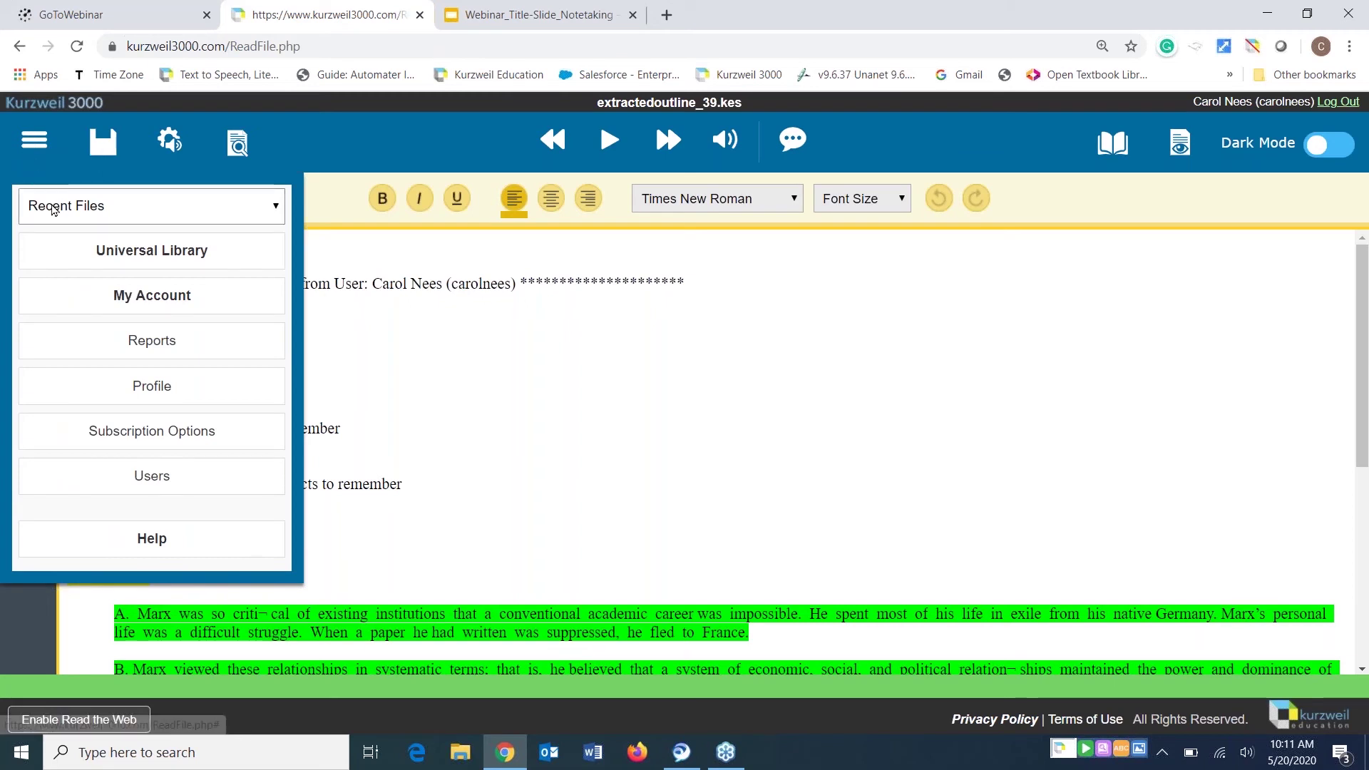
left_click(52, 208)
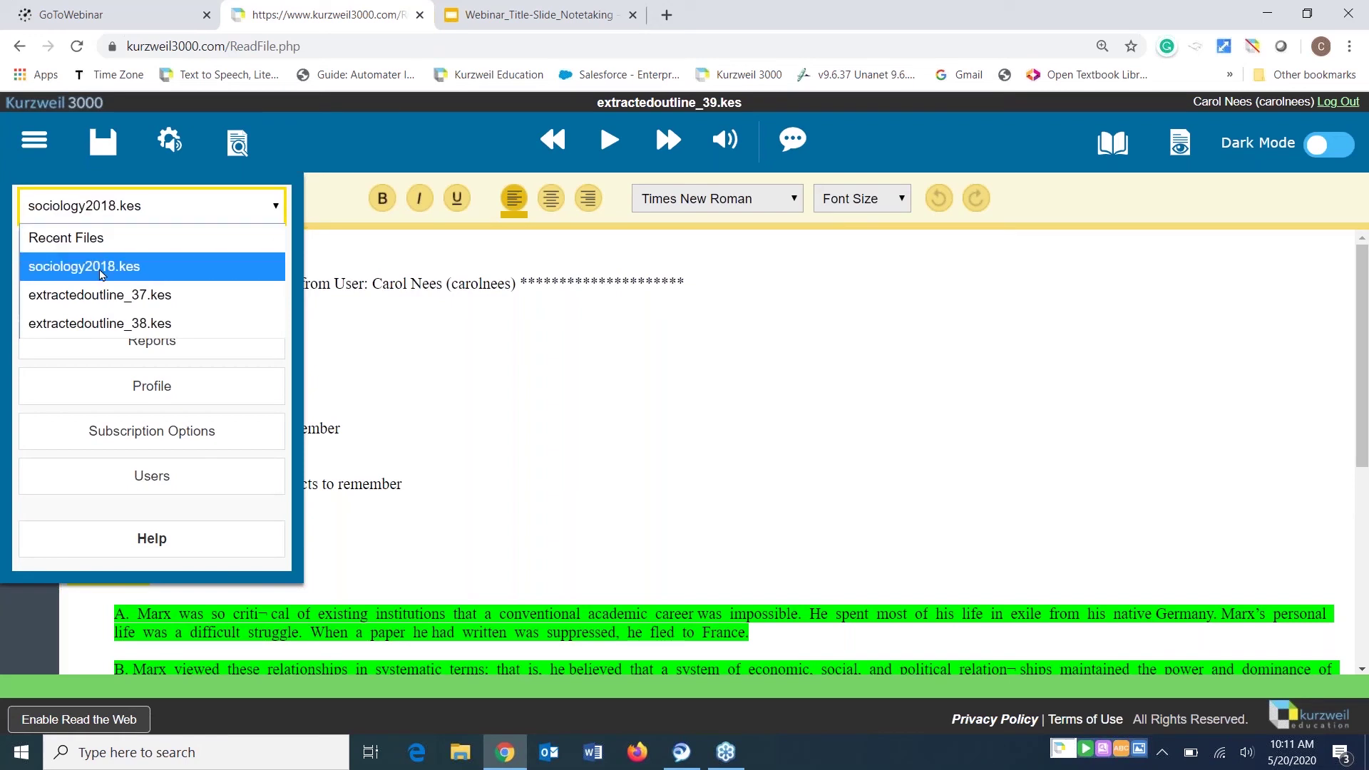
left_click(84, 266)
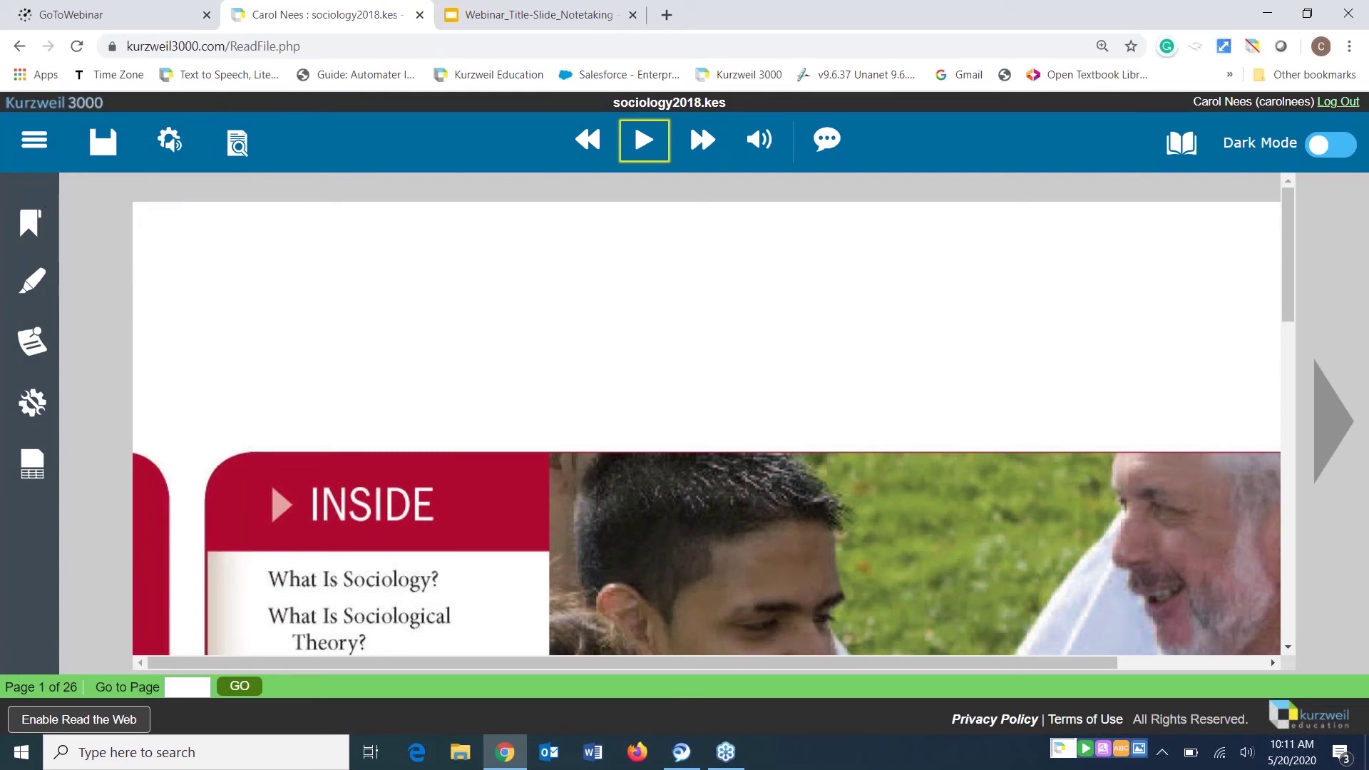
Go to the Universal Library and open biology_111.kes from the public folder
left_click(35, 140)
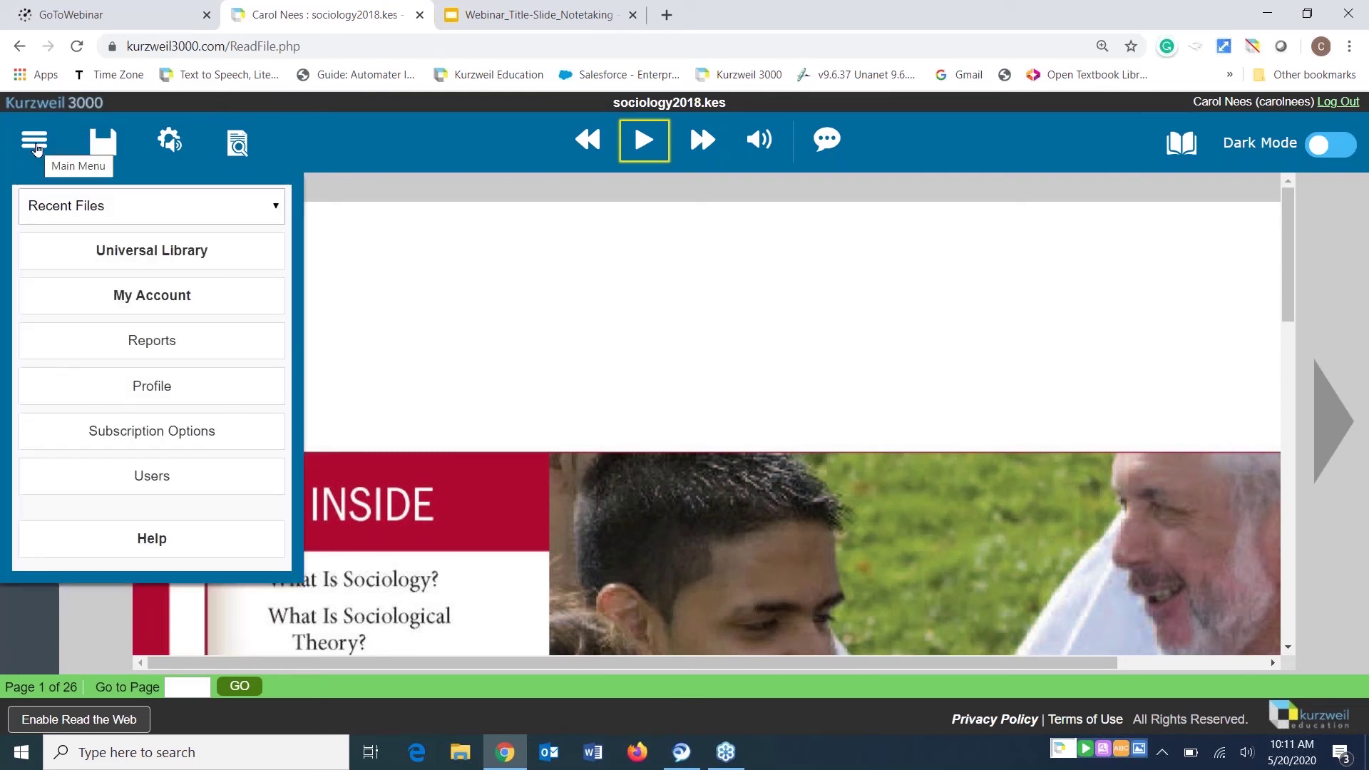
left_click(96, 262)
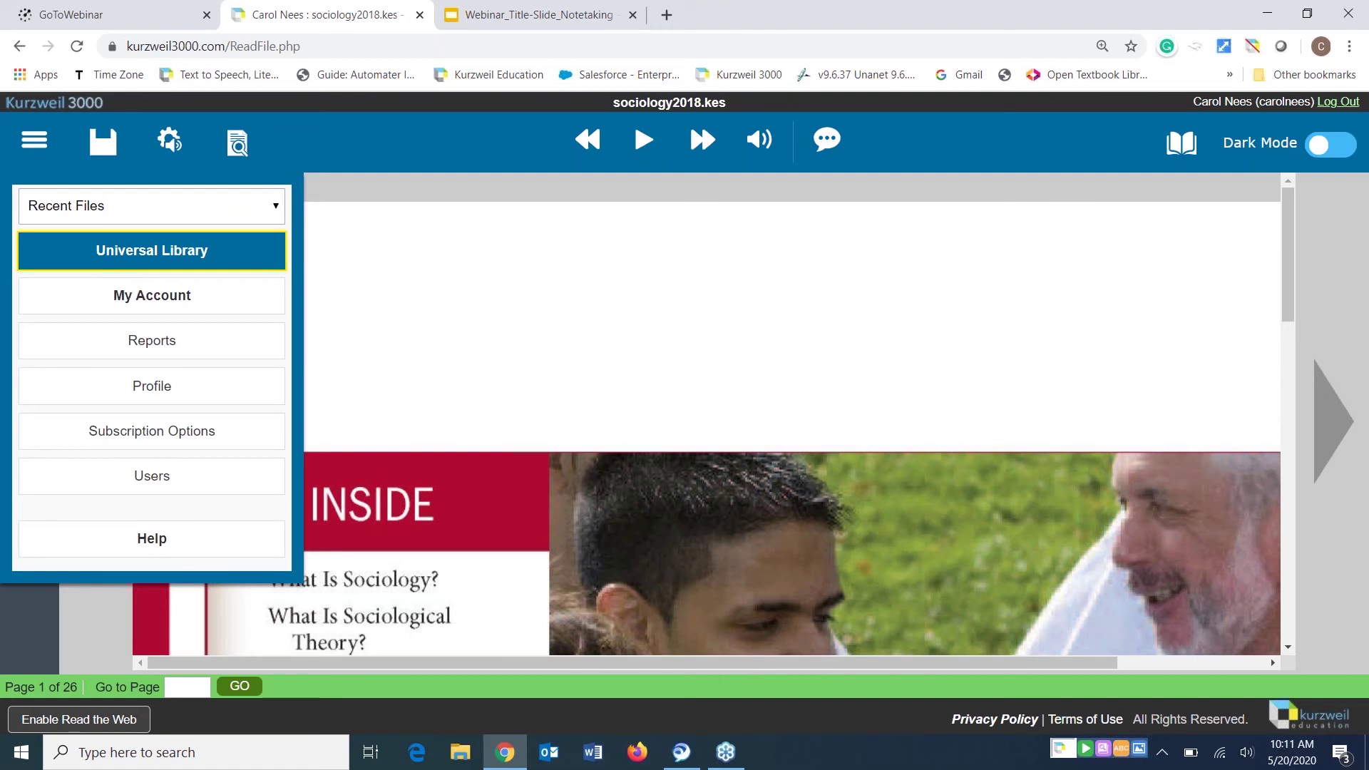
key("Return")
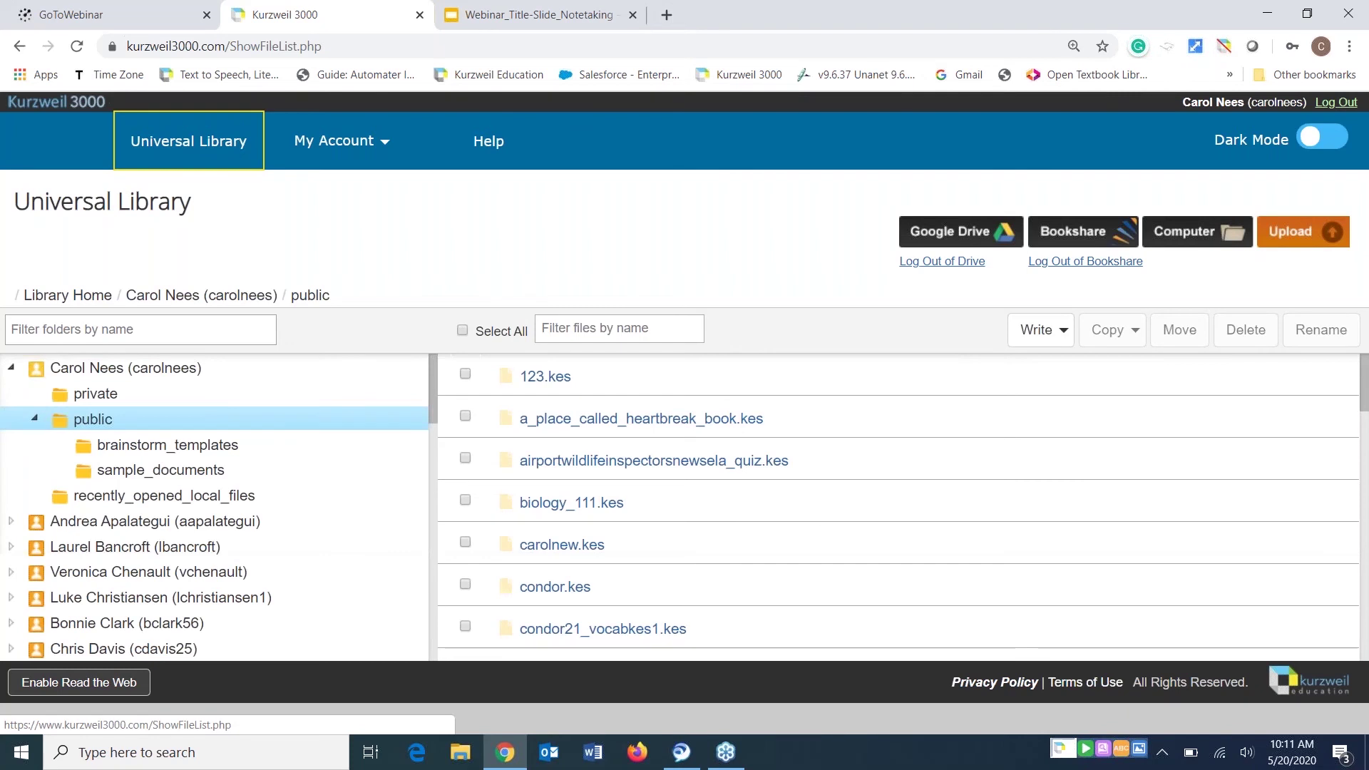
left_click(107, 420)
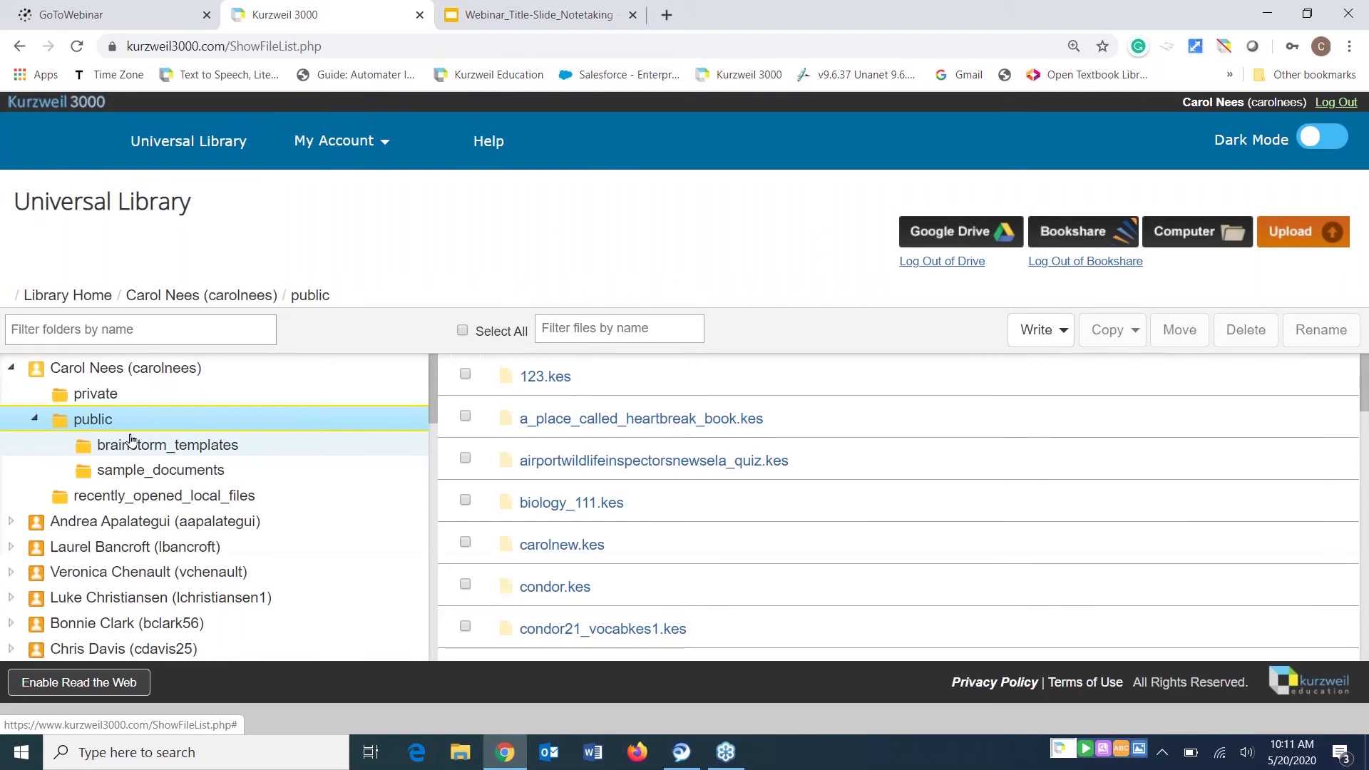
left_click(531, 504)
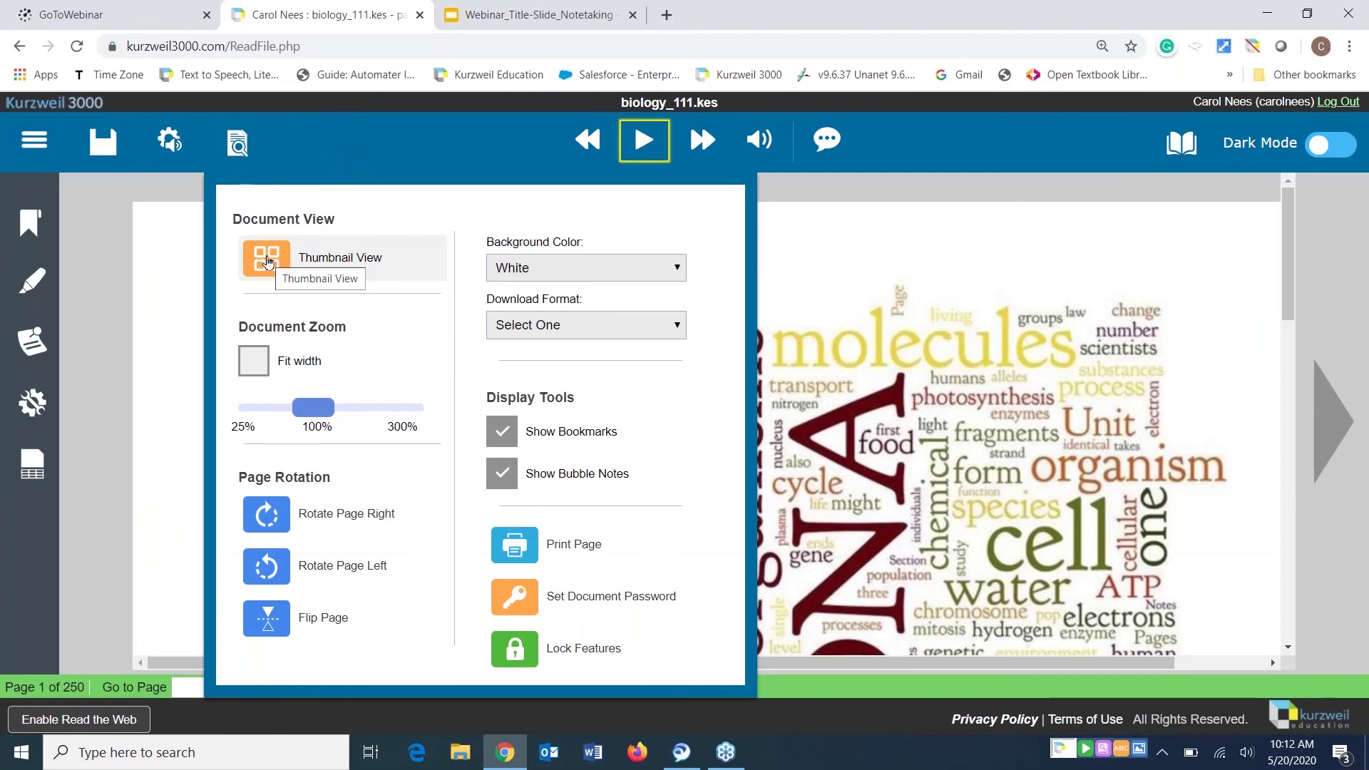
Use Thumbnail View to jump to page 9, the Properties of Life page
left_click(267, 262)
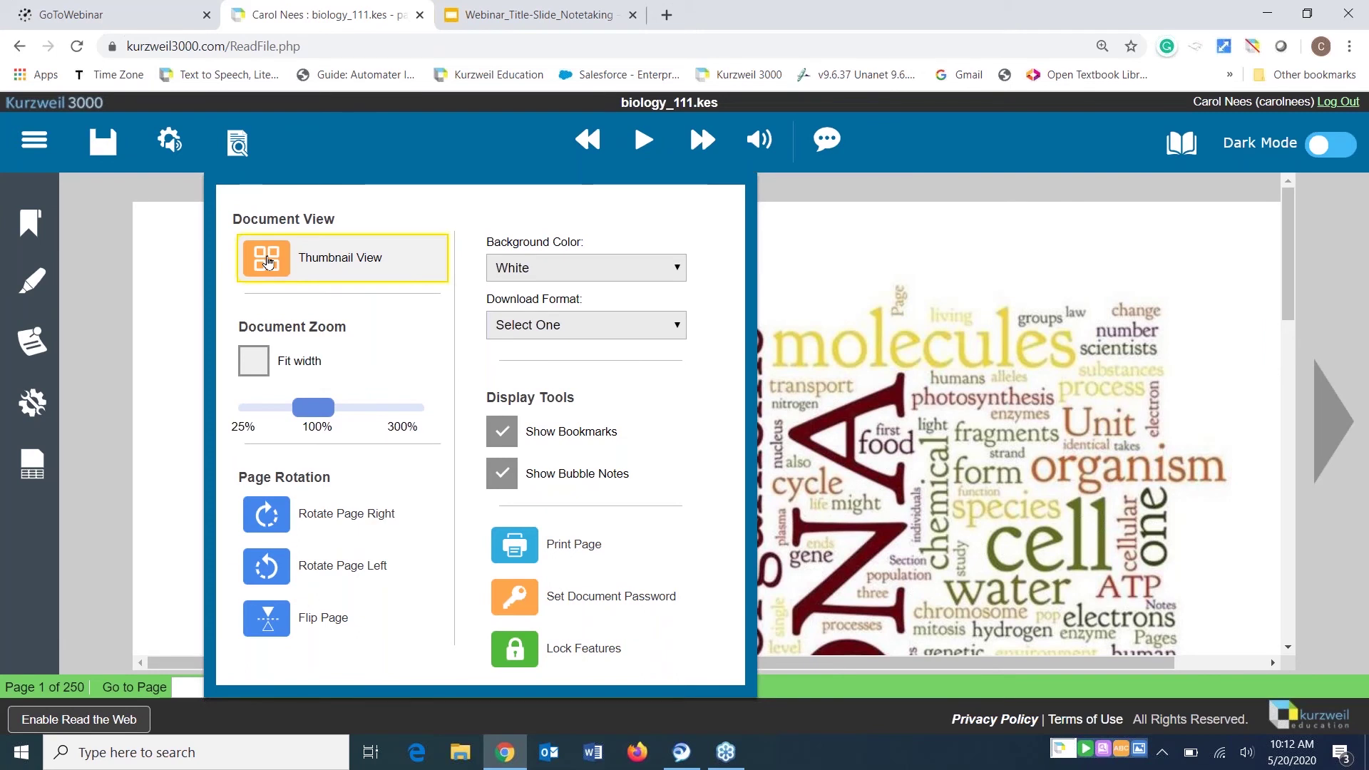
left_click(268, 262)
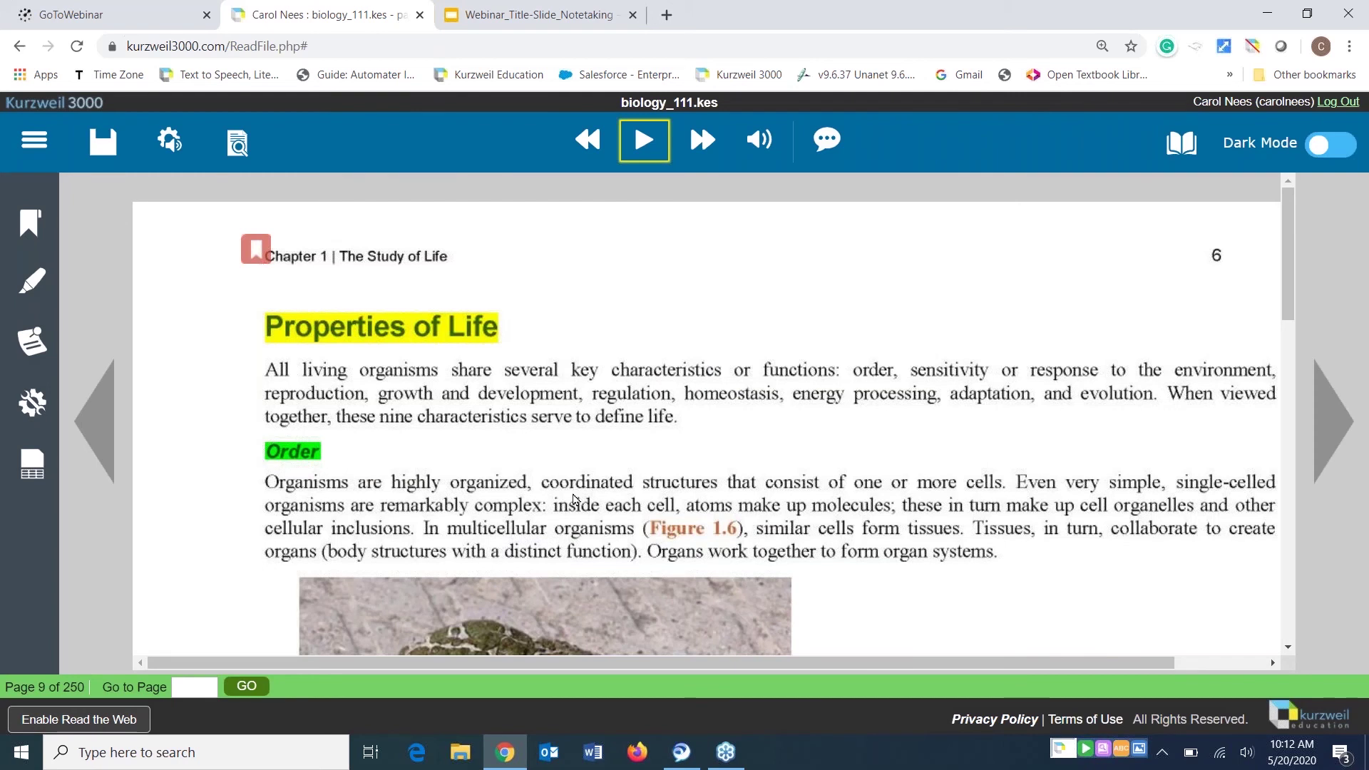
Set the reading start to the word 'Chapter' in the 'Chapter 1 | The Study of Life' header
left_click(546, 476)
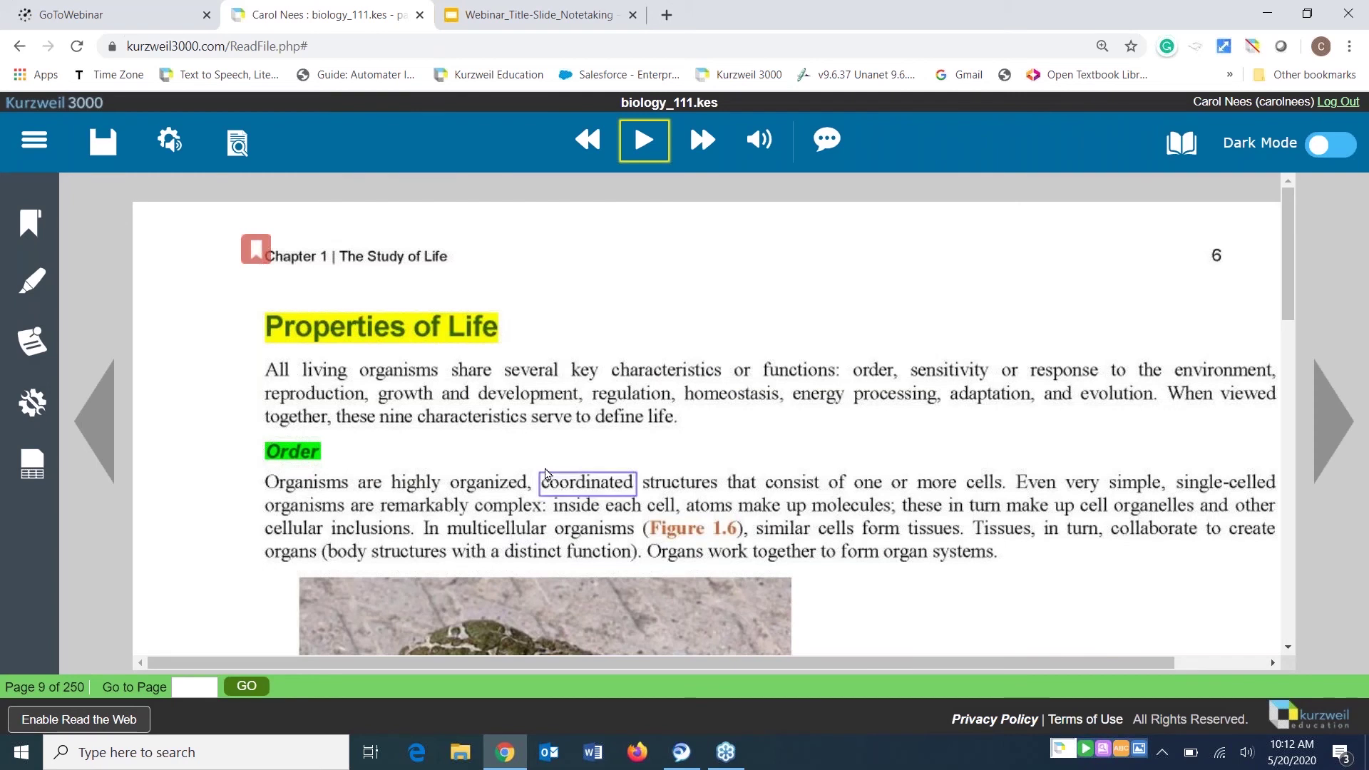
left_click(354, 391)
left_click(322, 367)
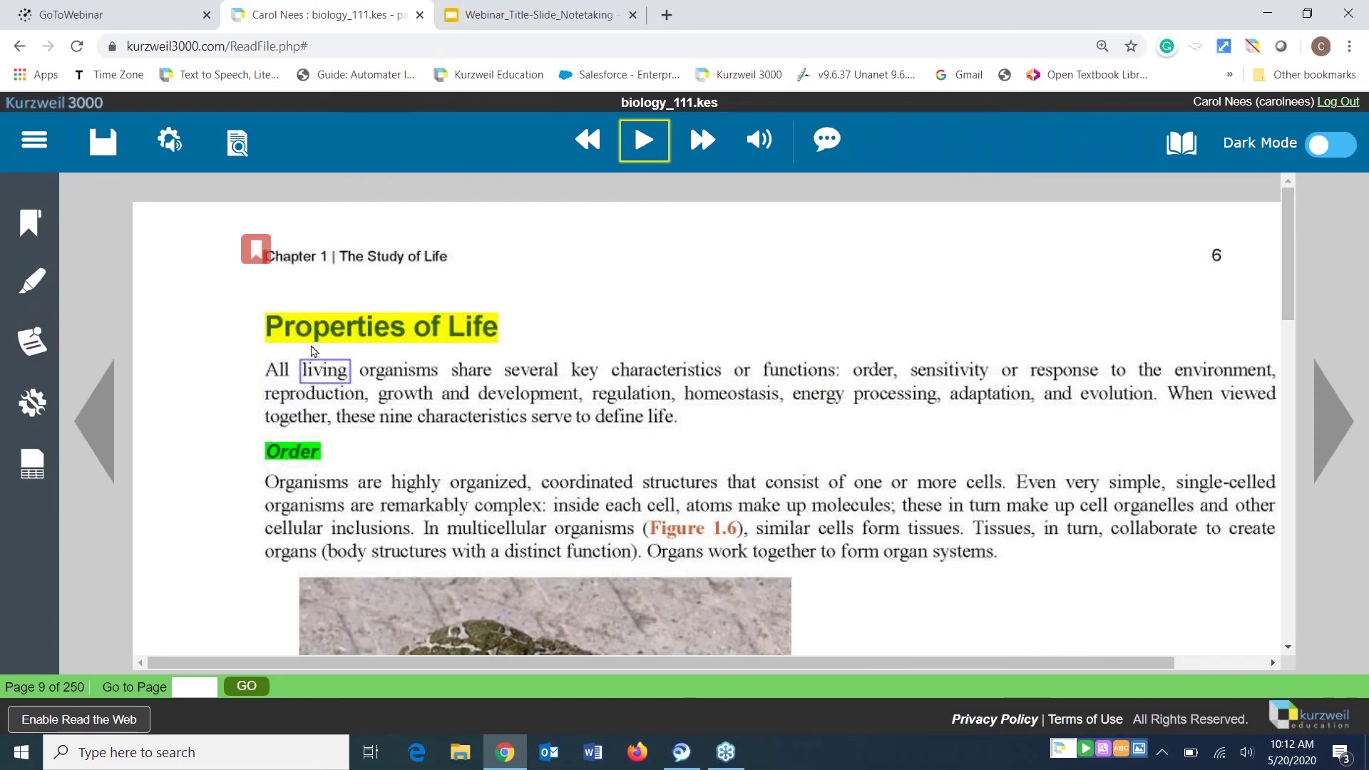
left_click(259, 261)
mouse_move(134, 269)
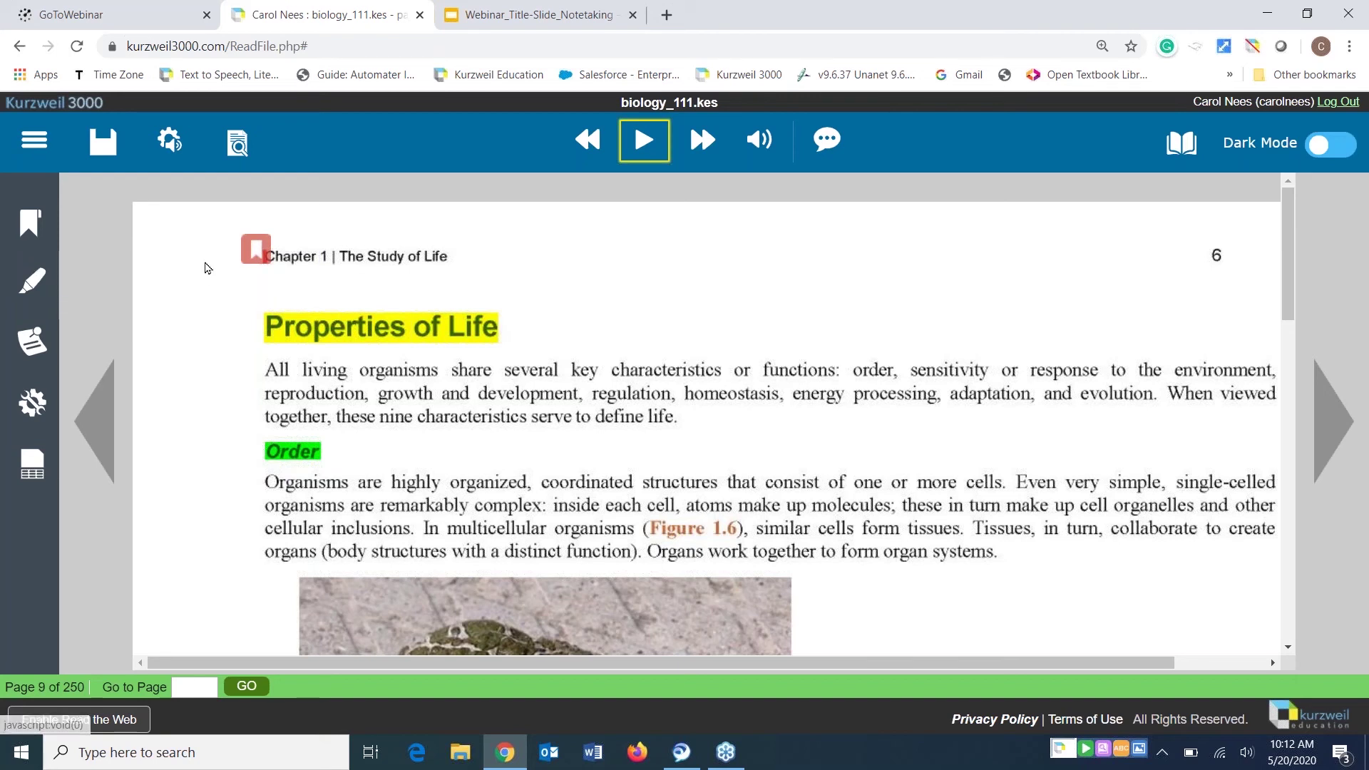
left_click(41, 223)
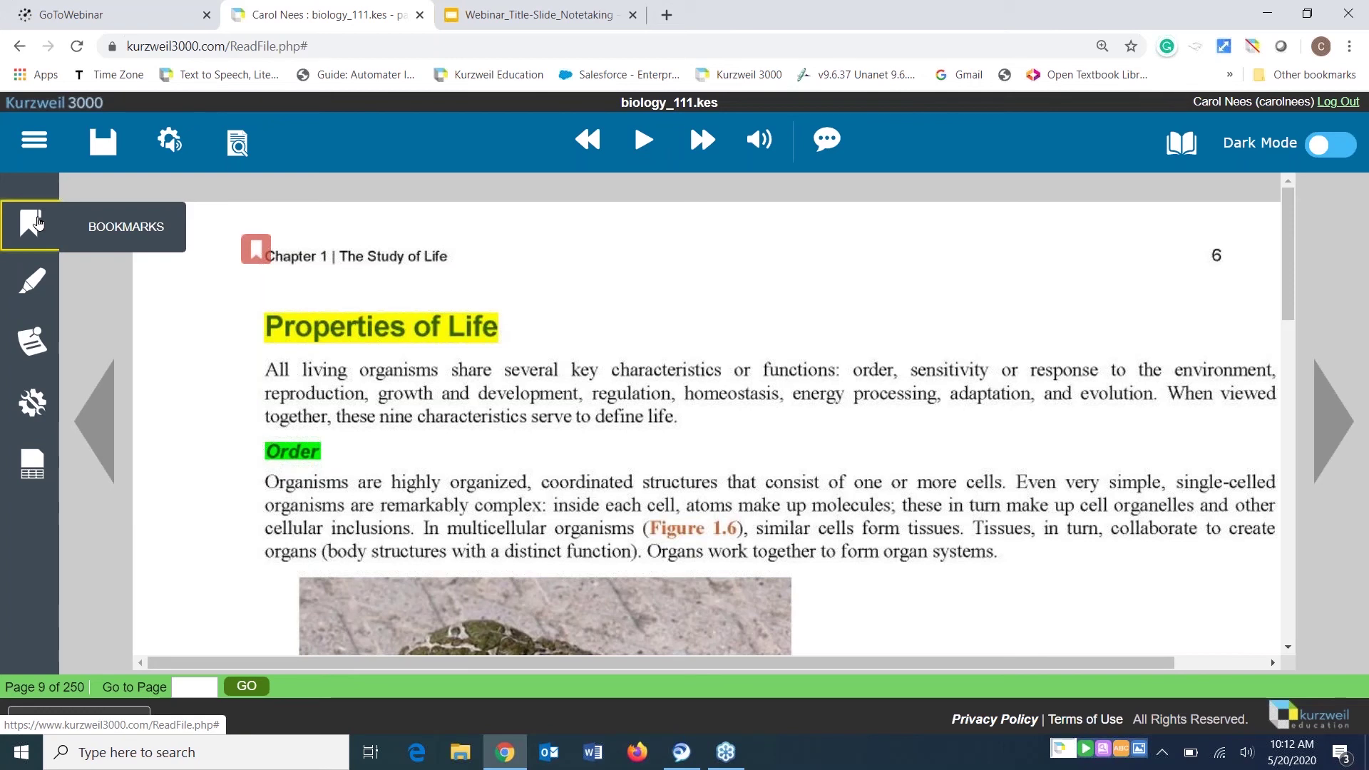
Go to page 19 using the Periodic Table of Elements bookmark
left_click(40, 222)
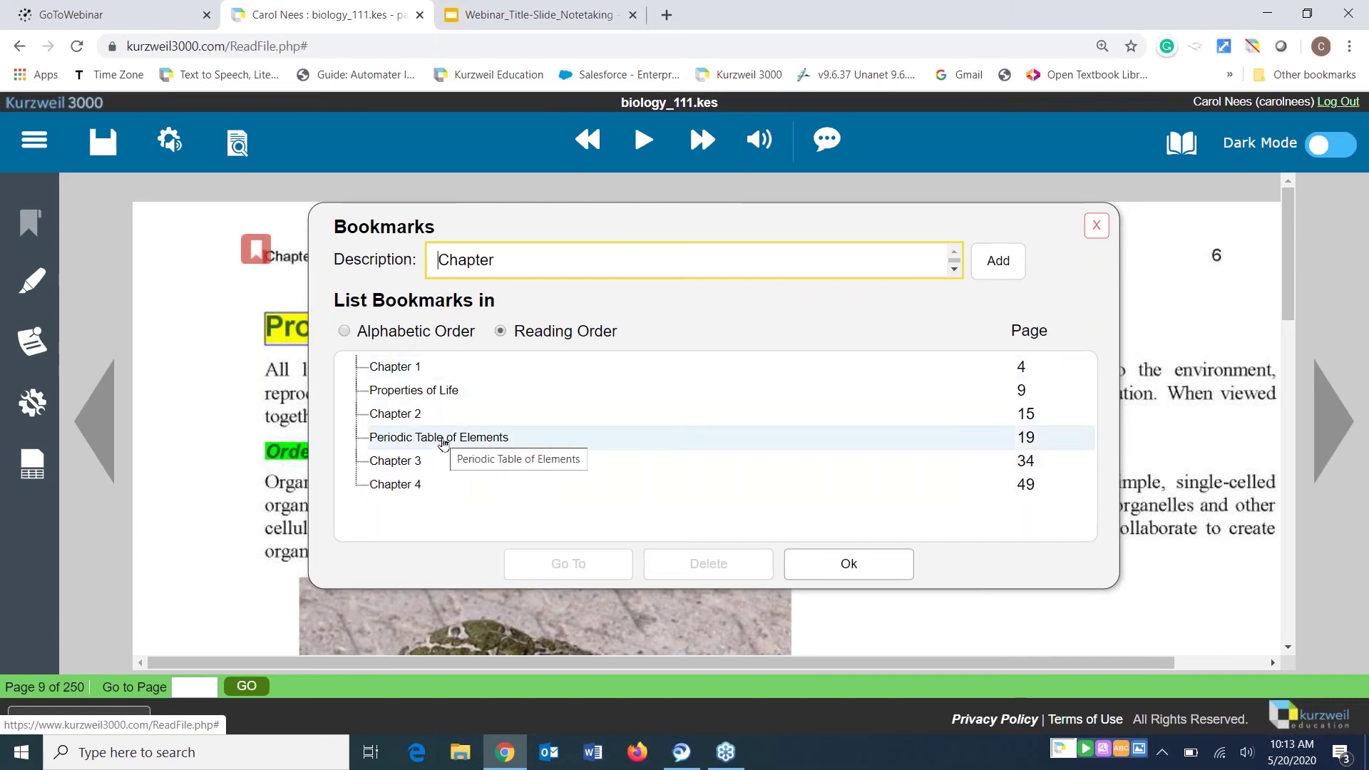
left_click(443, 442)
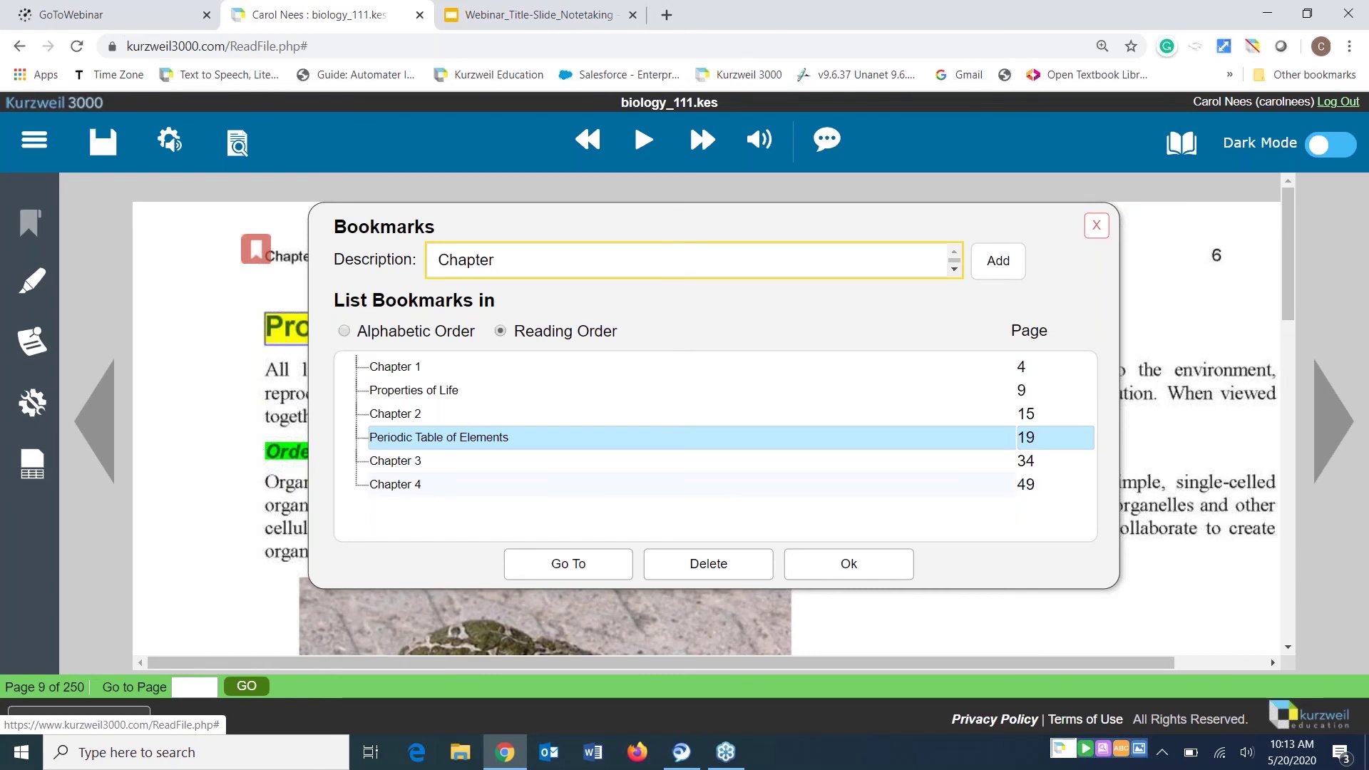
left_click(568, 566)
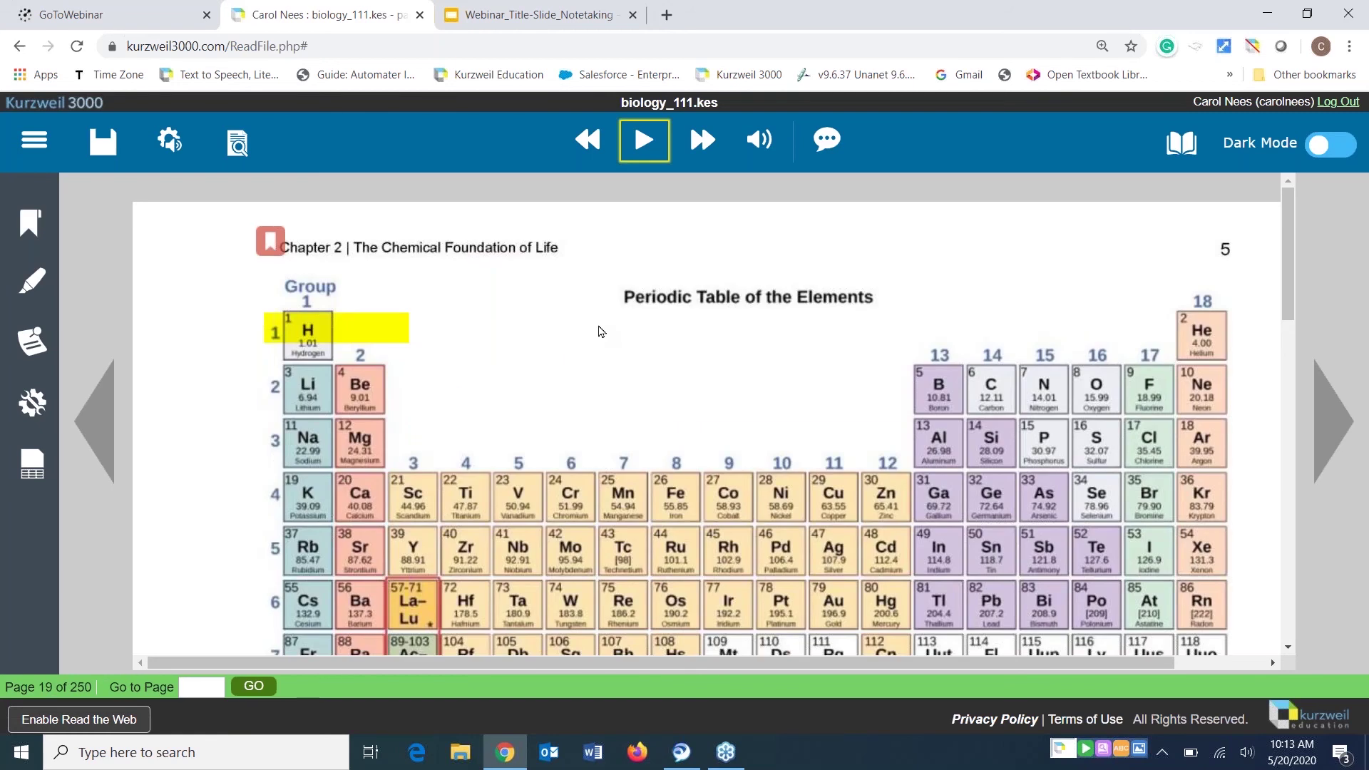
left_click(30, 222)
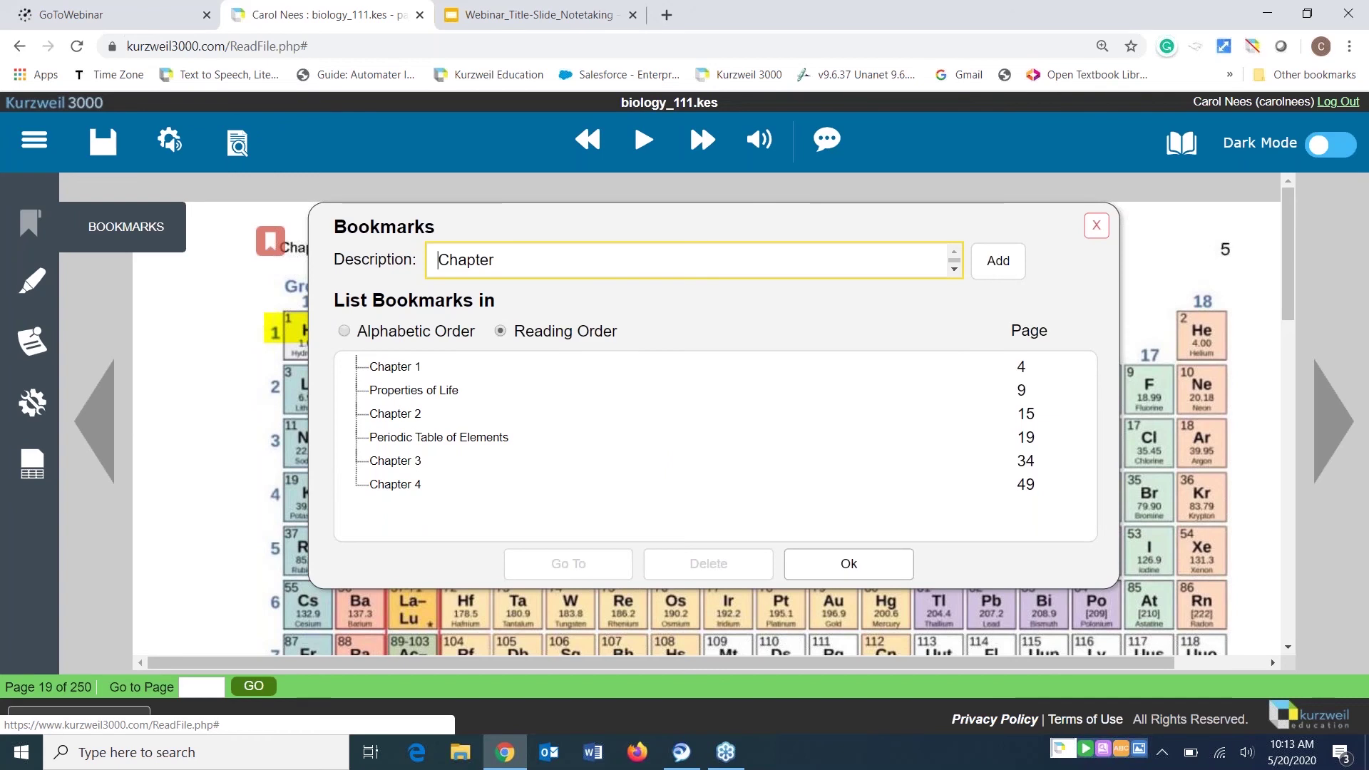
left_click(991, 264)
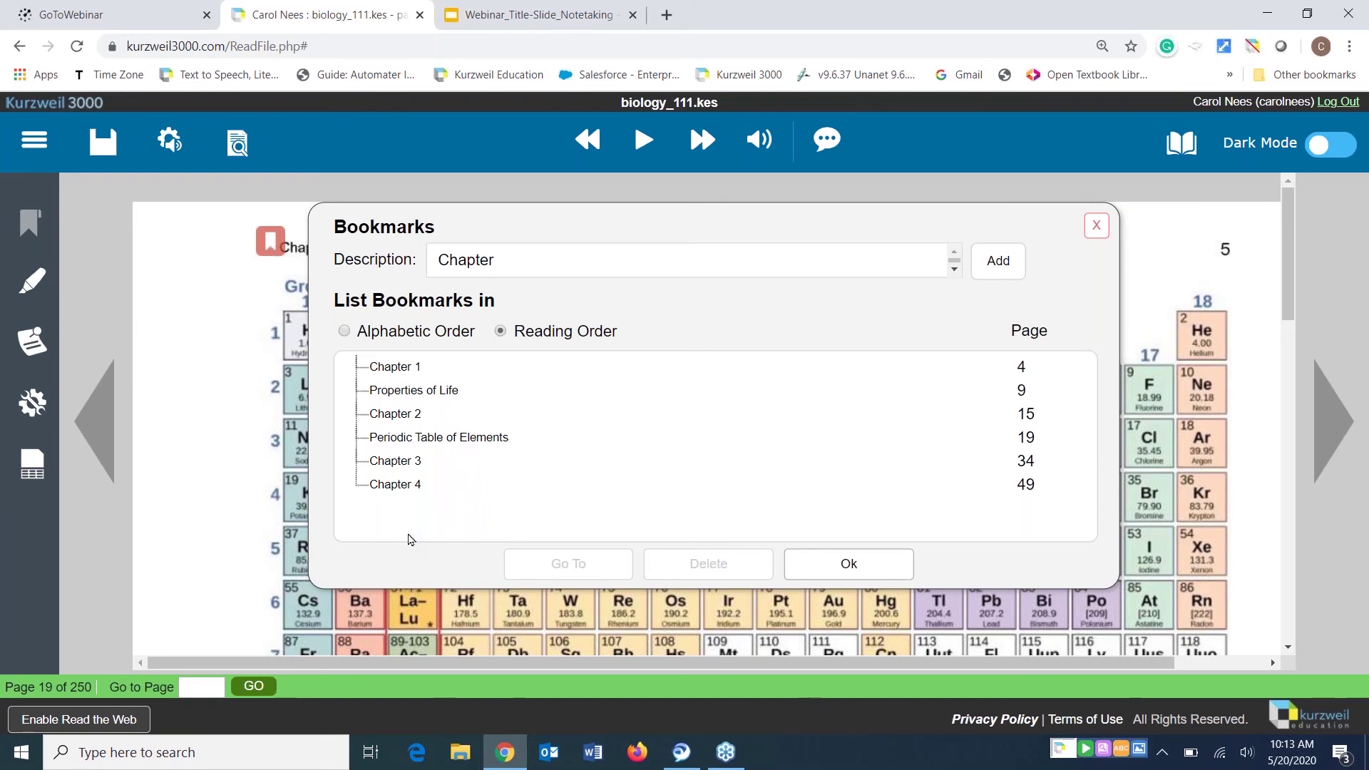
left_click(148, 332)
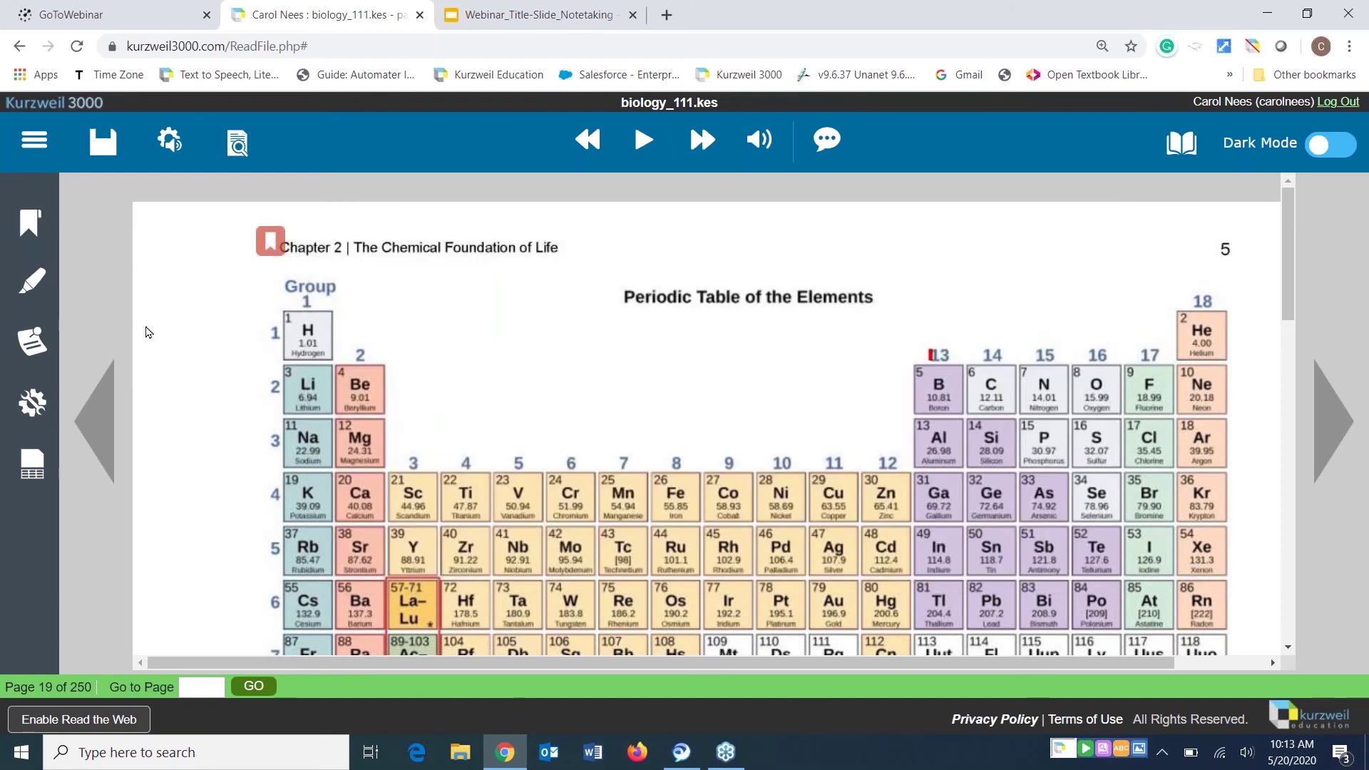
Advance to page 21 and add a bookmark described 'Chemical Reactions'
left_click(1334, 421)
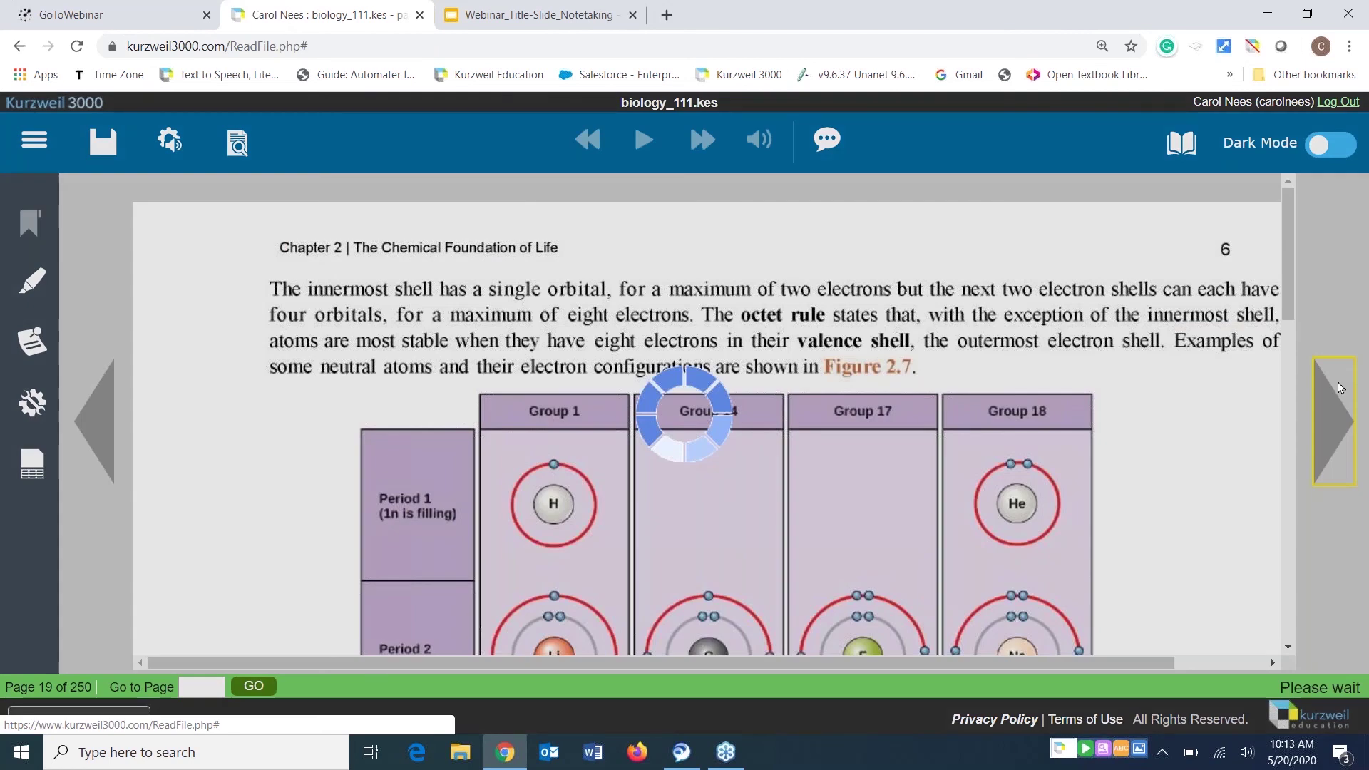
left_click(1339, 388)
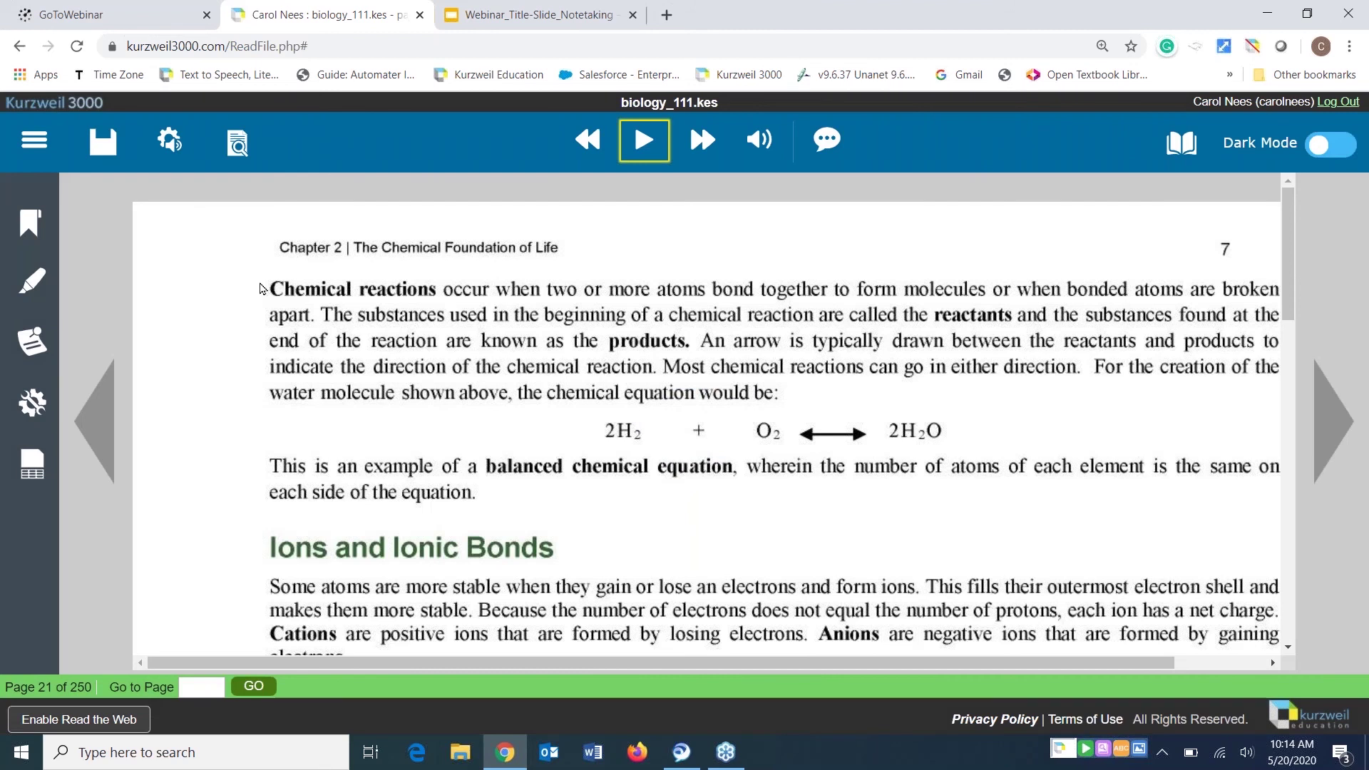
key("ctrl+b")
type("Chem")
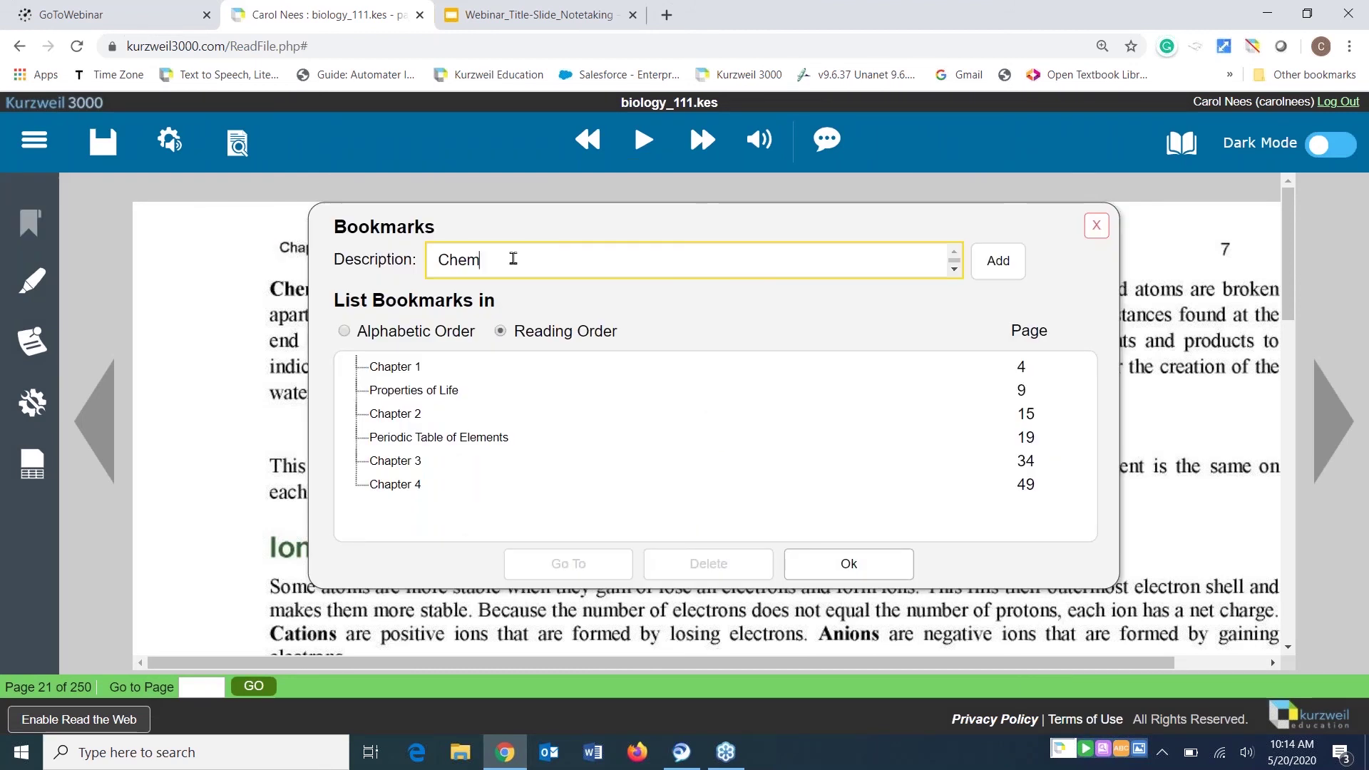
type("ical Reactions")
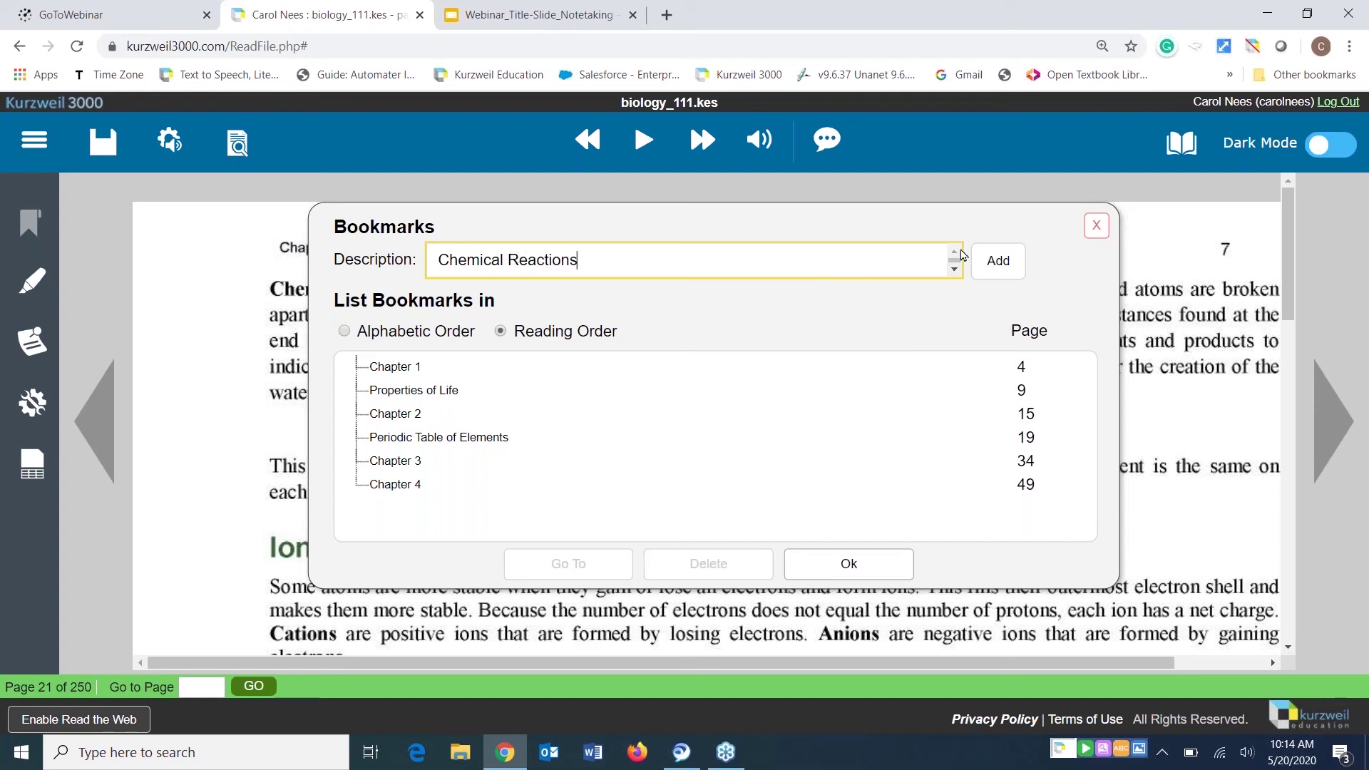
left_click(1001, 267)
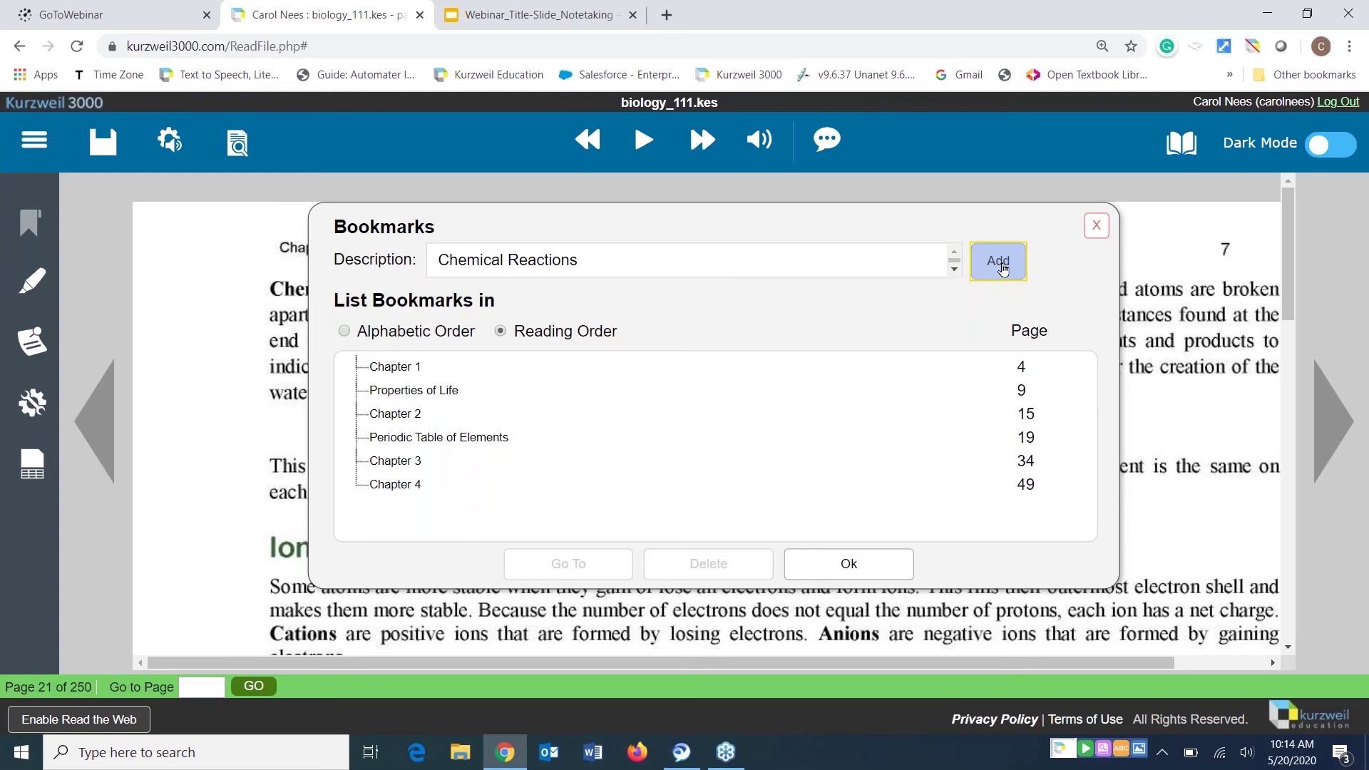
left_click(1002, 268)
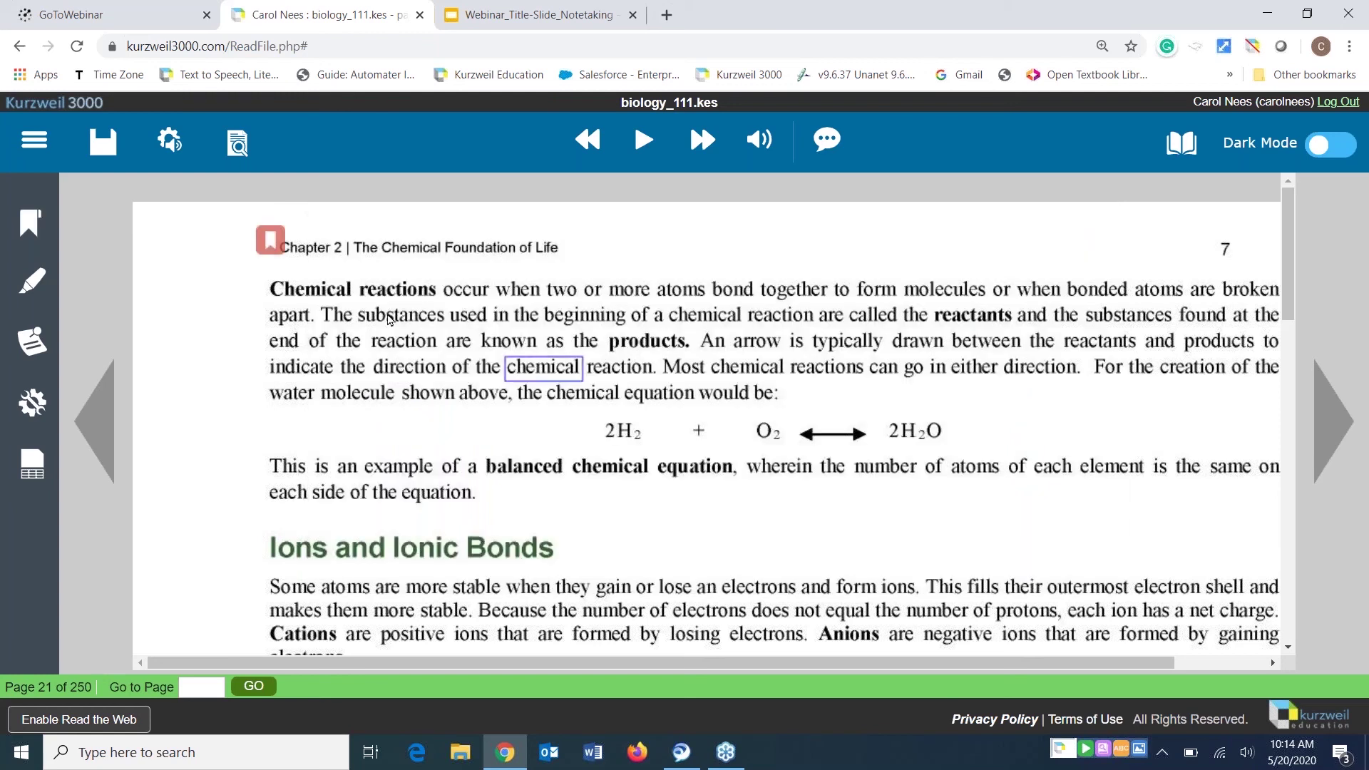
left_click(29, 228)
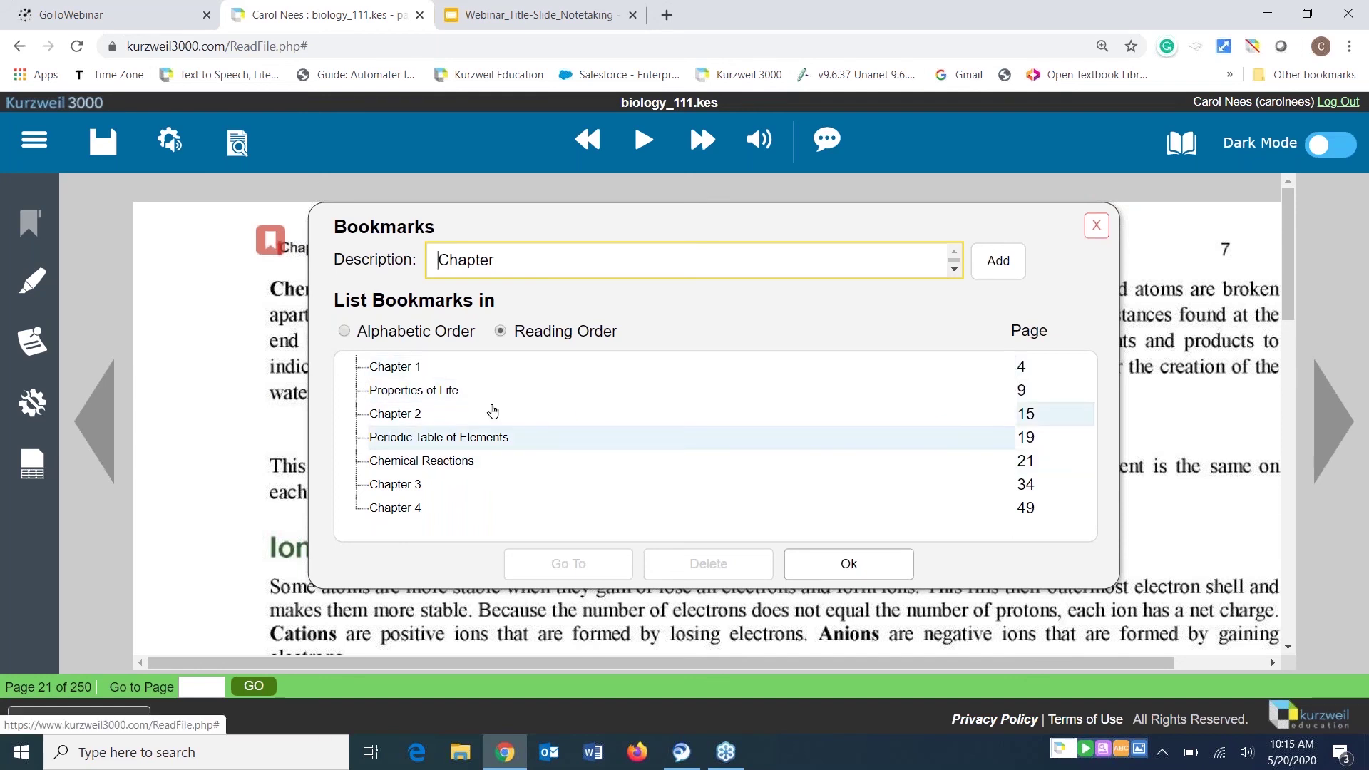
left_click(344, 332)
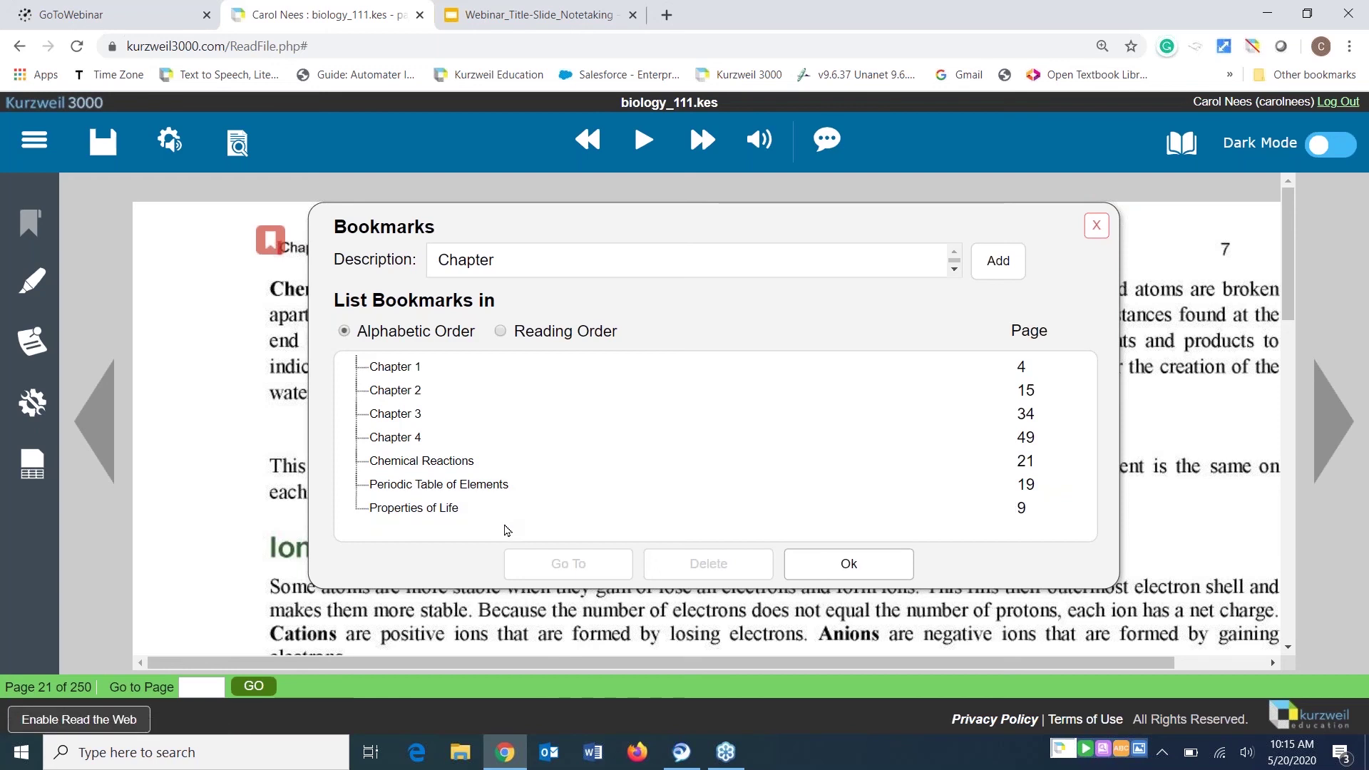
left_click(429, 509)
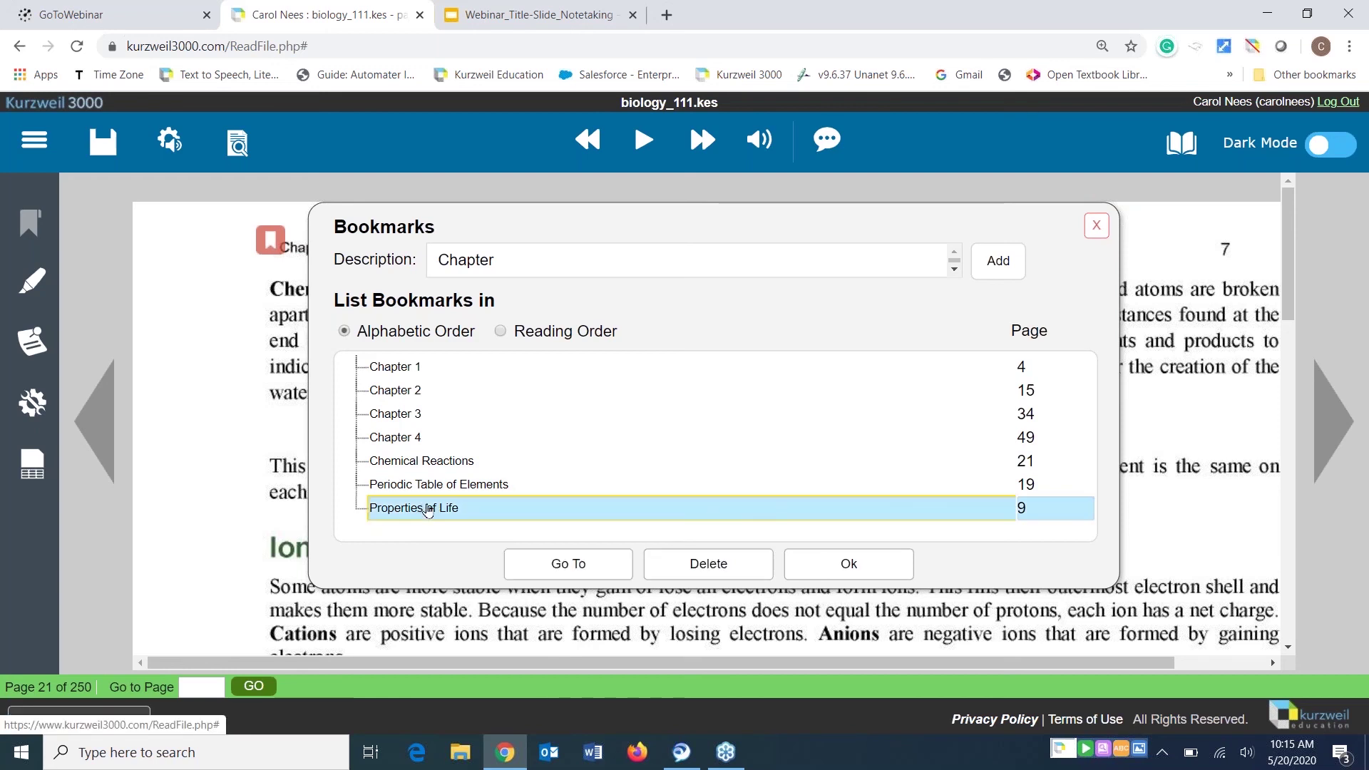
left_click(588, 571)
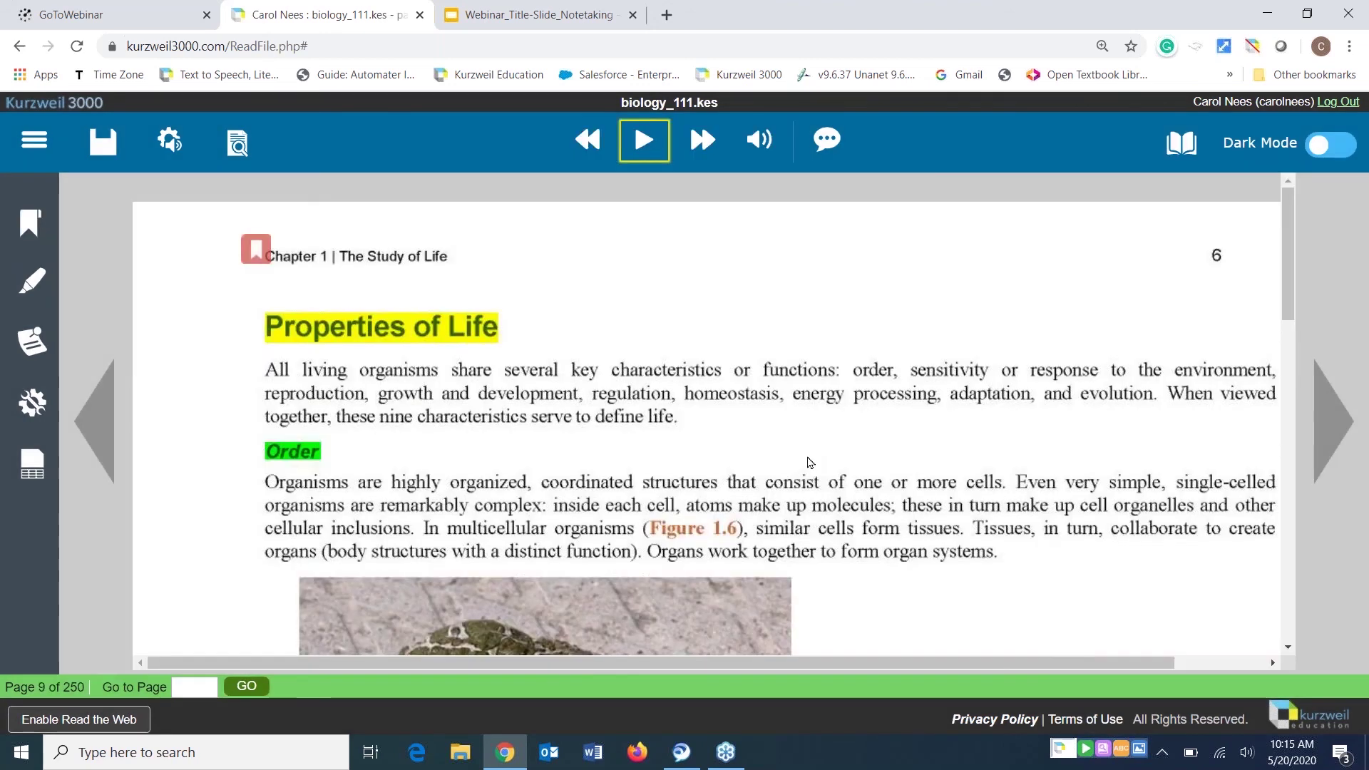
Place a new text note near the top of the page
left_click(43, 330)
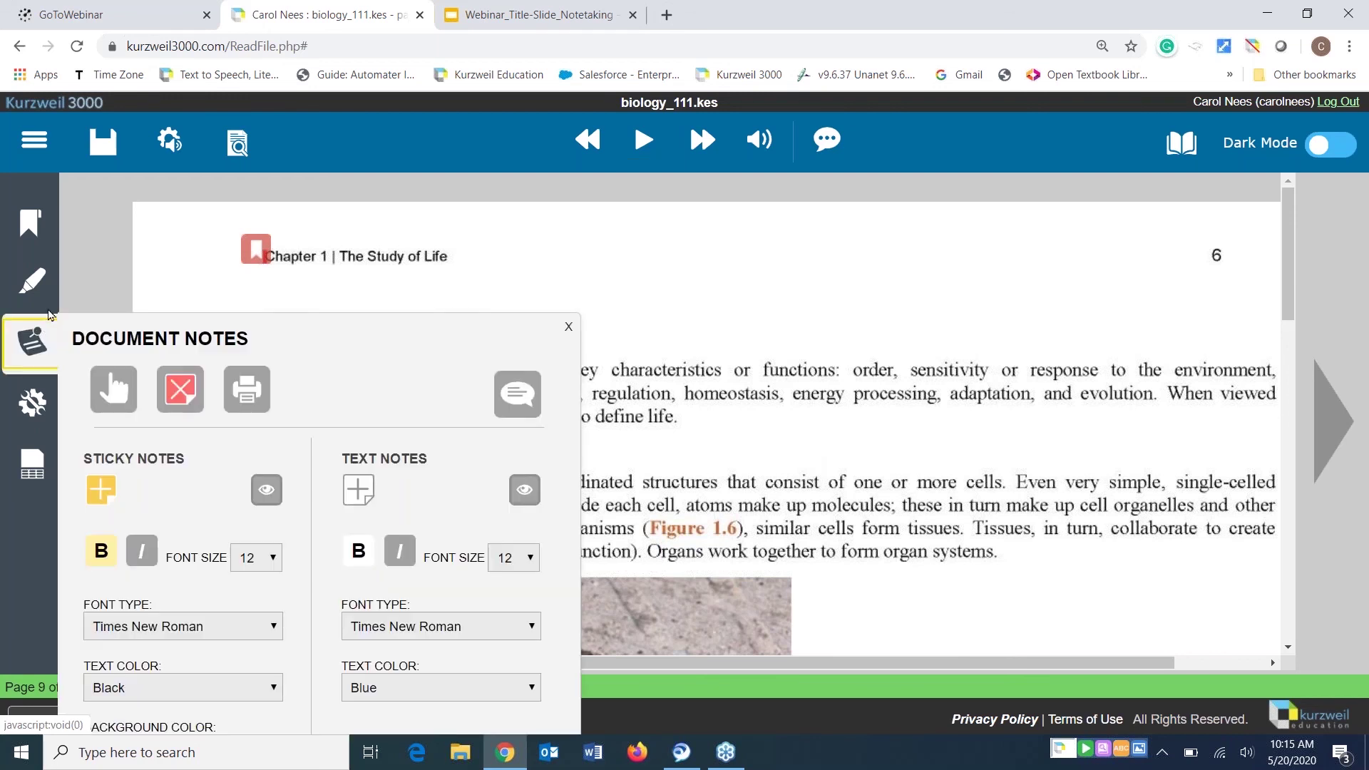
left_click(49, 315)
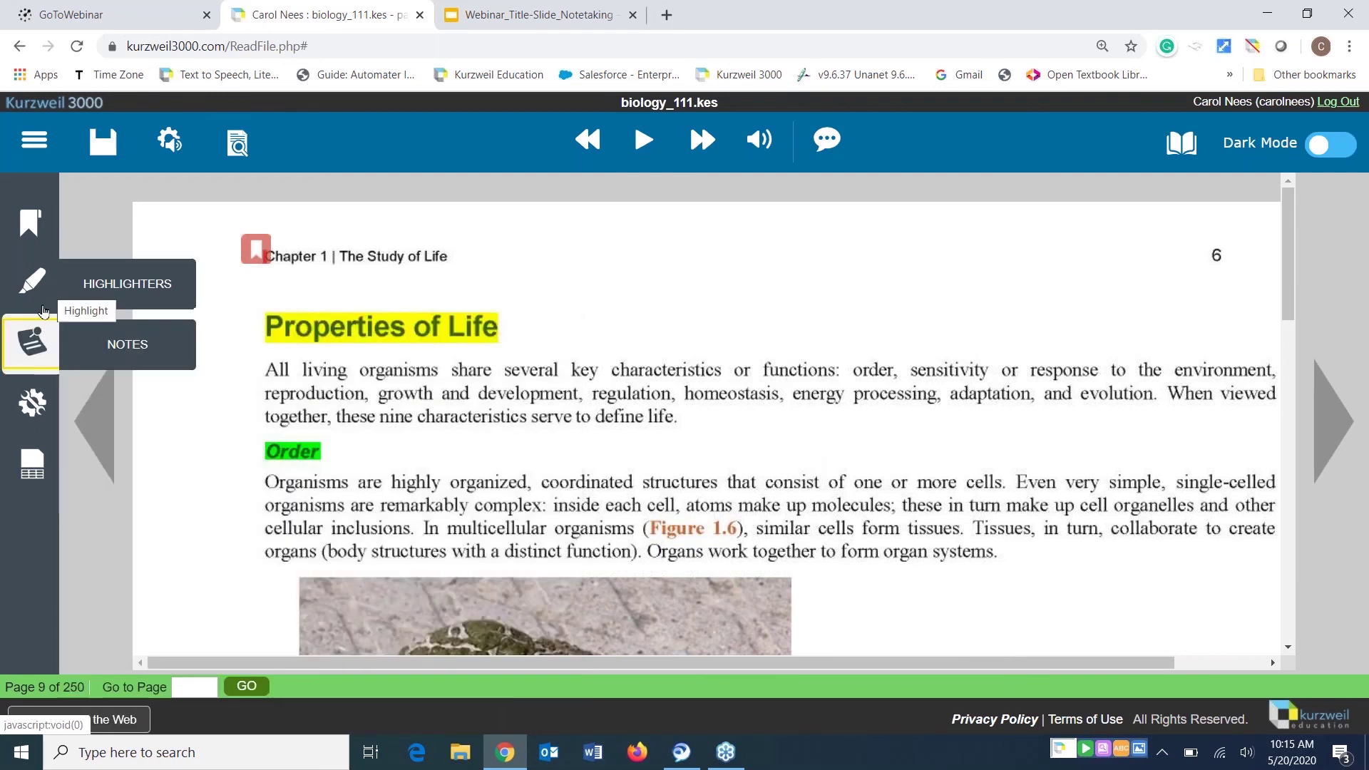
left_click(41, 342)
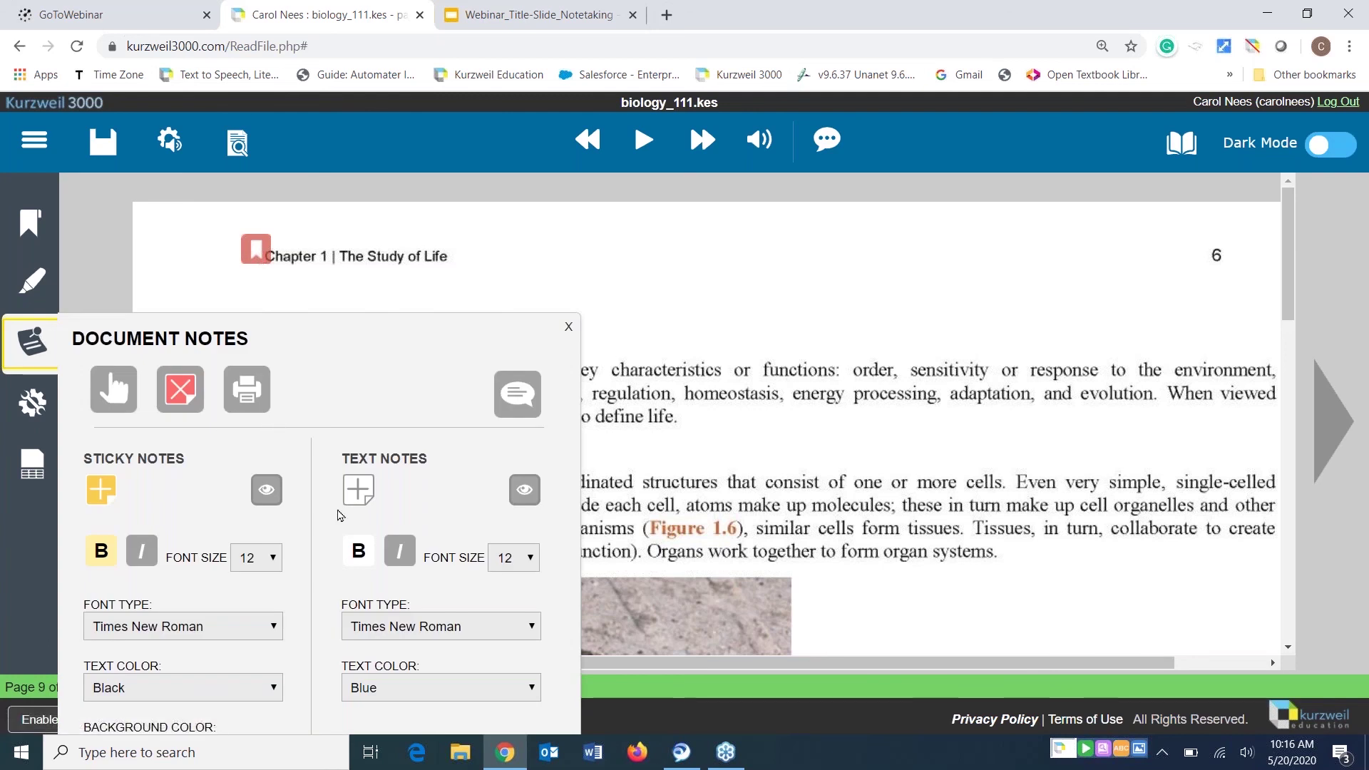
left_click(357, 492)
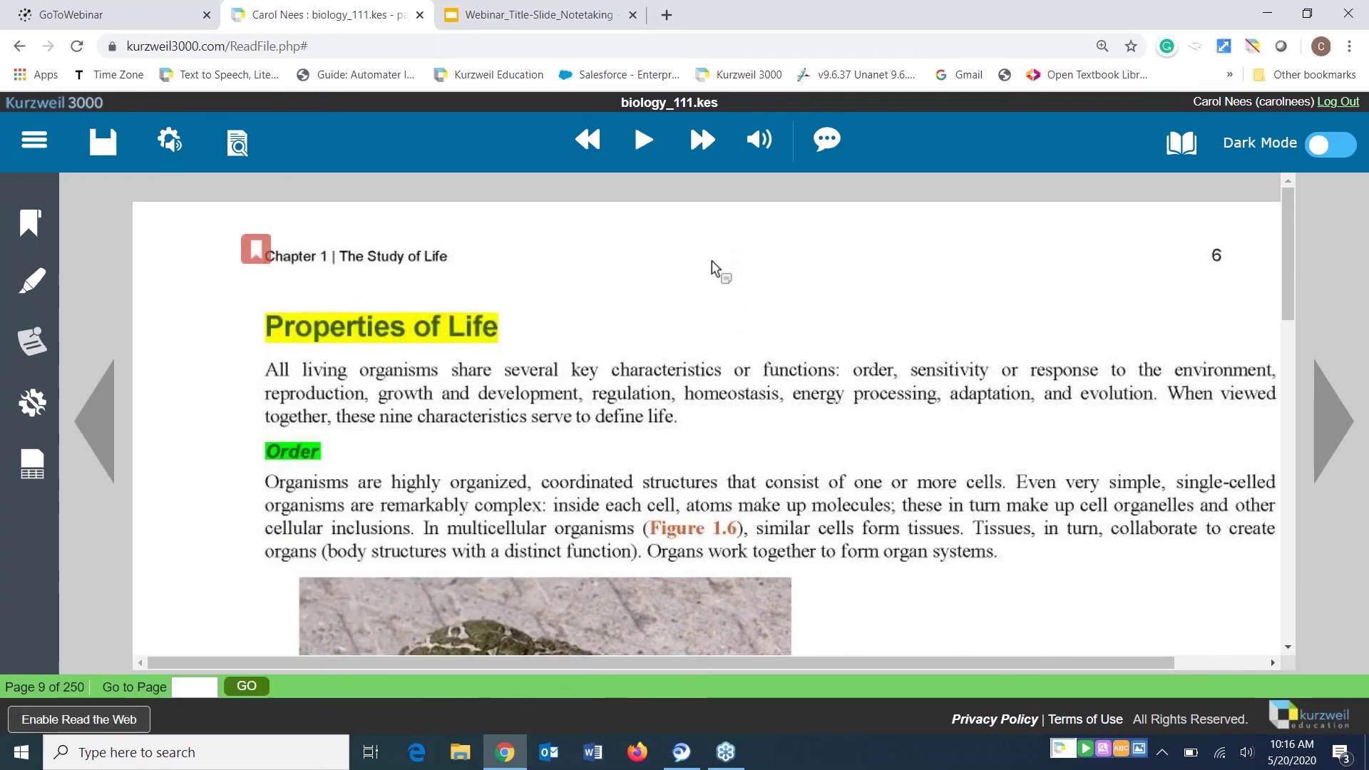
left_click(712, 269)
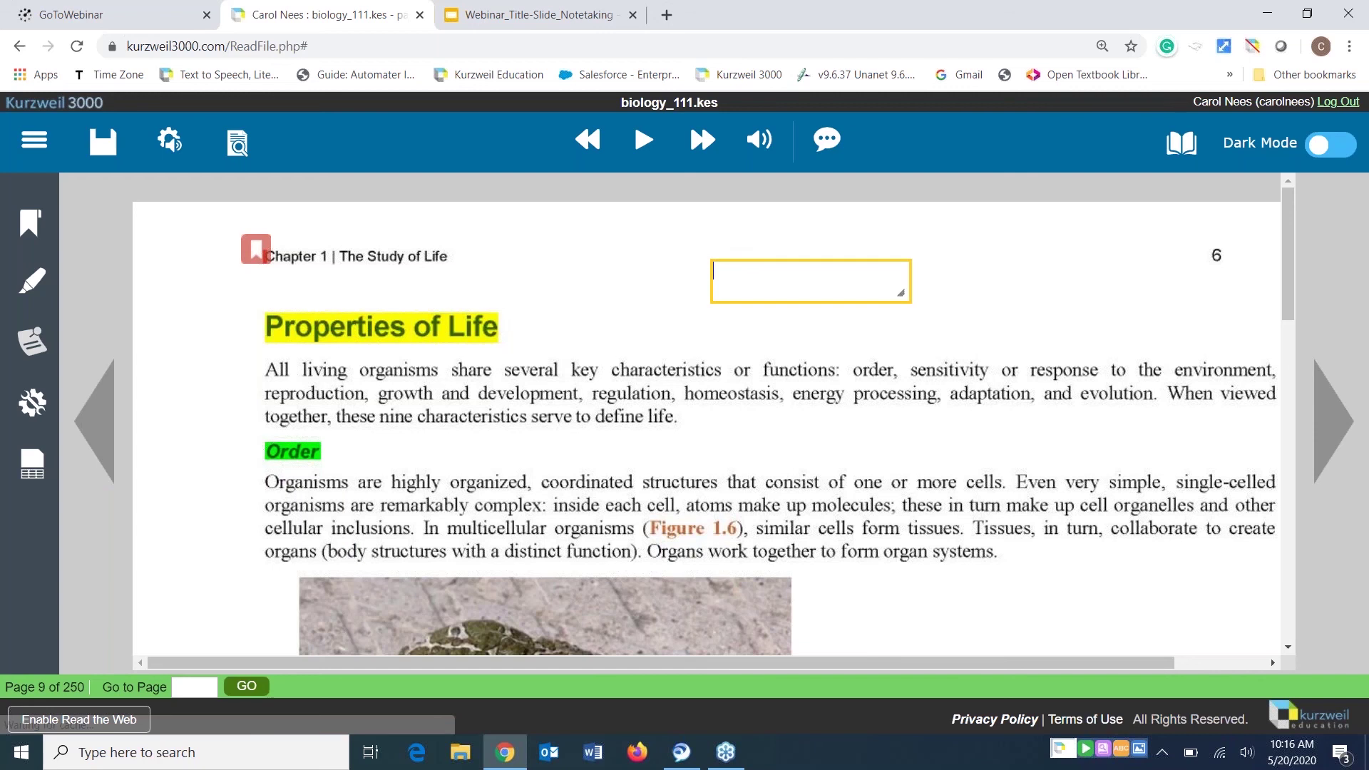
Dictate 'I'm going to put my thoughts in this into this text note' and resize the note box
left_click(842, 137)
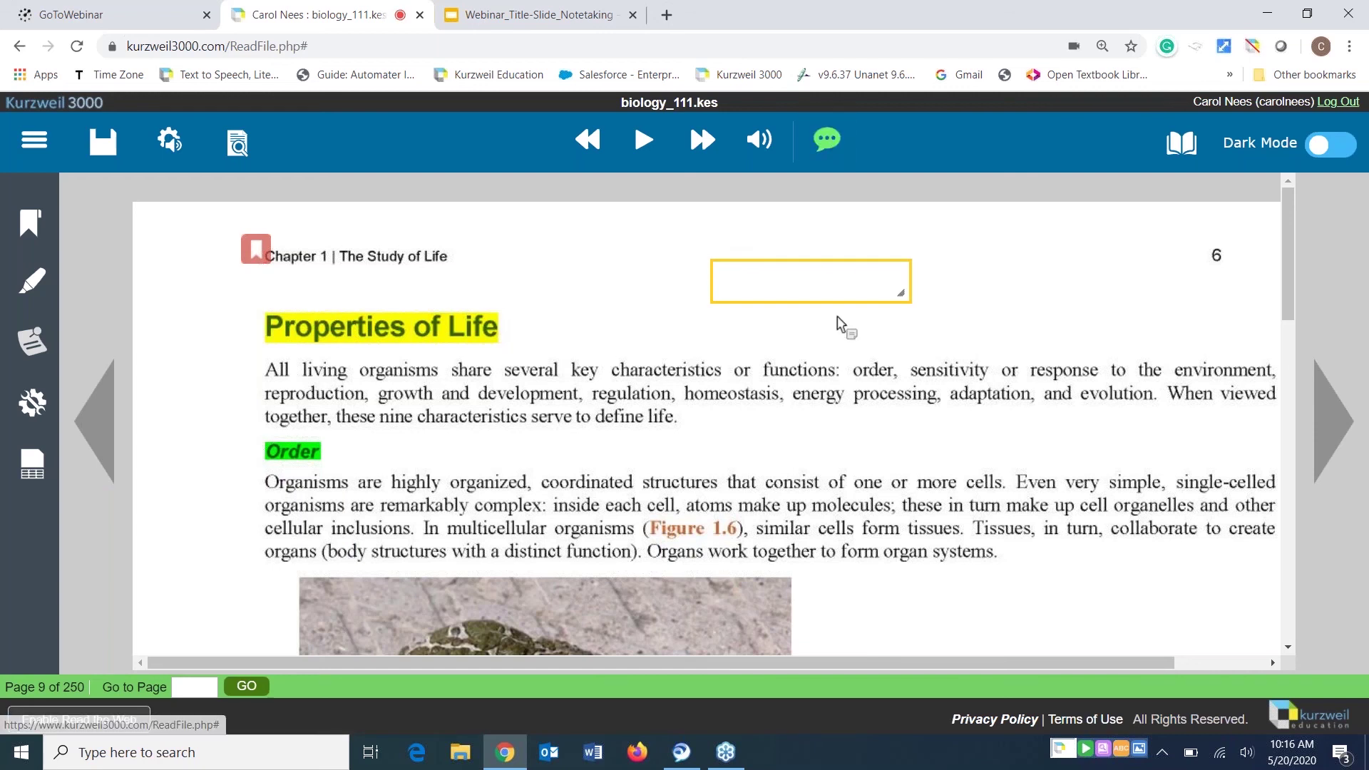
left_click(833, 296)
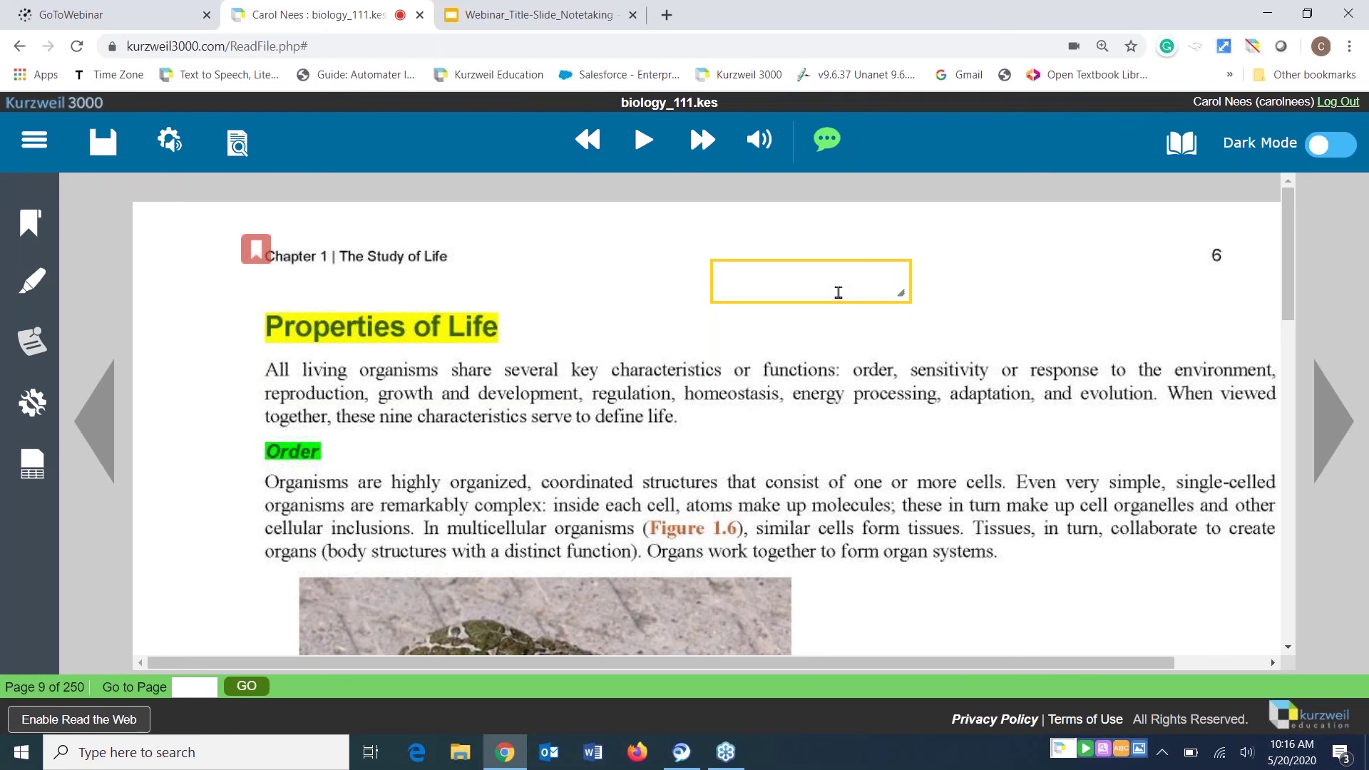
key("ctrl+v")
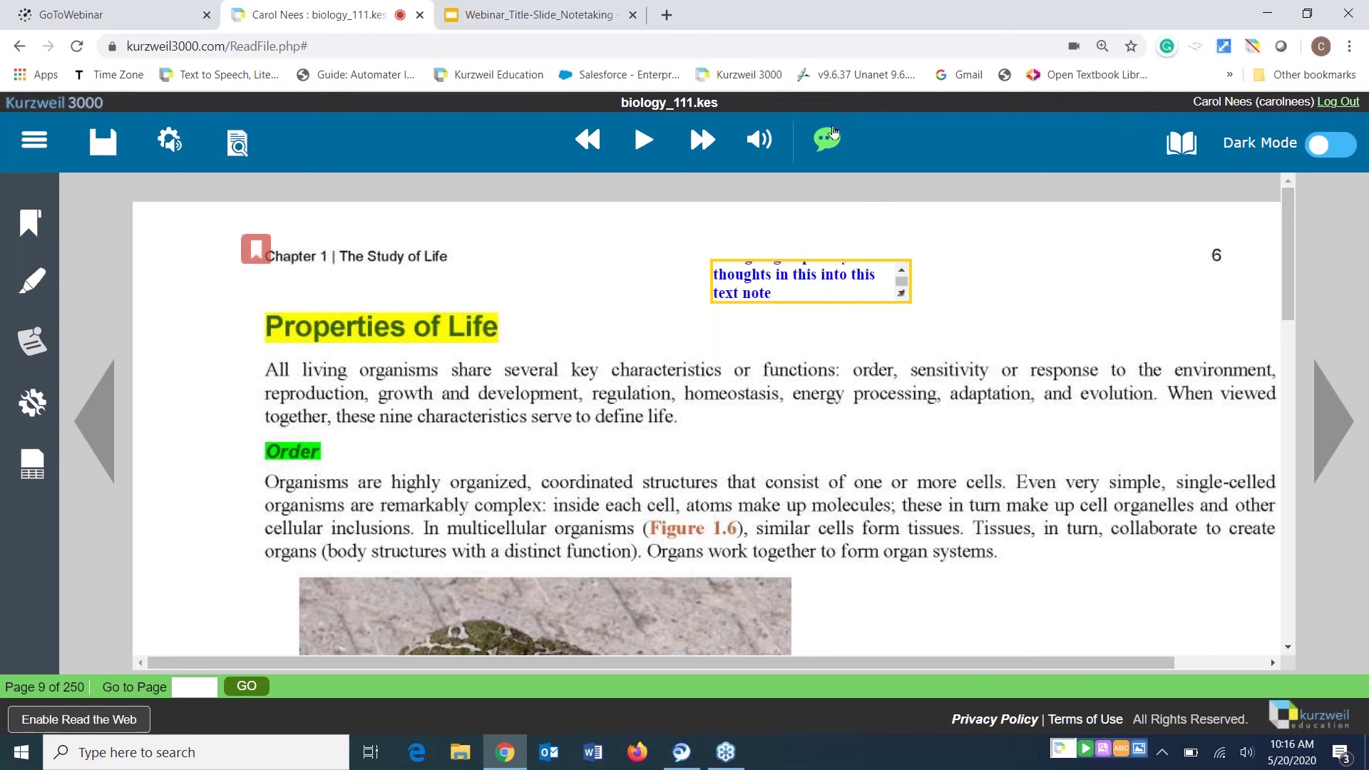
left_click(828, 150)
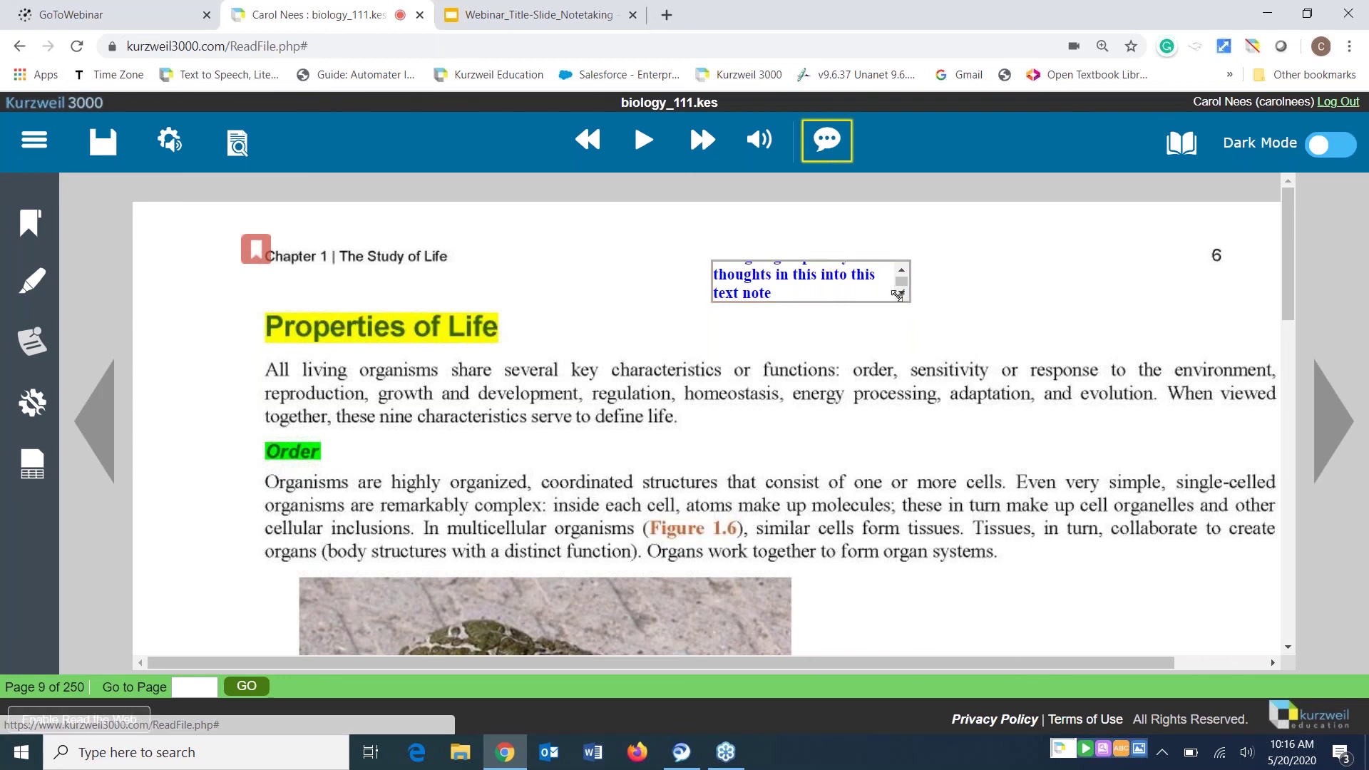
left_click_drag(897, 295, 931, 344)
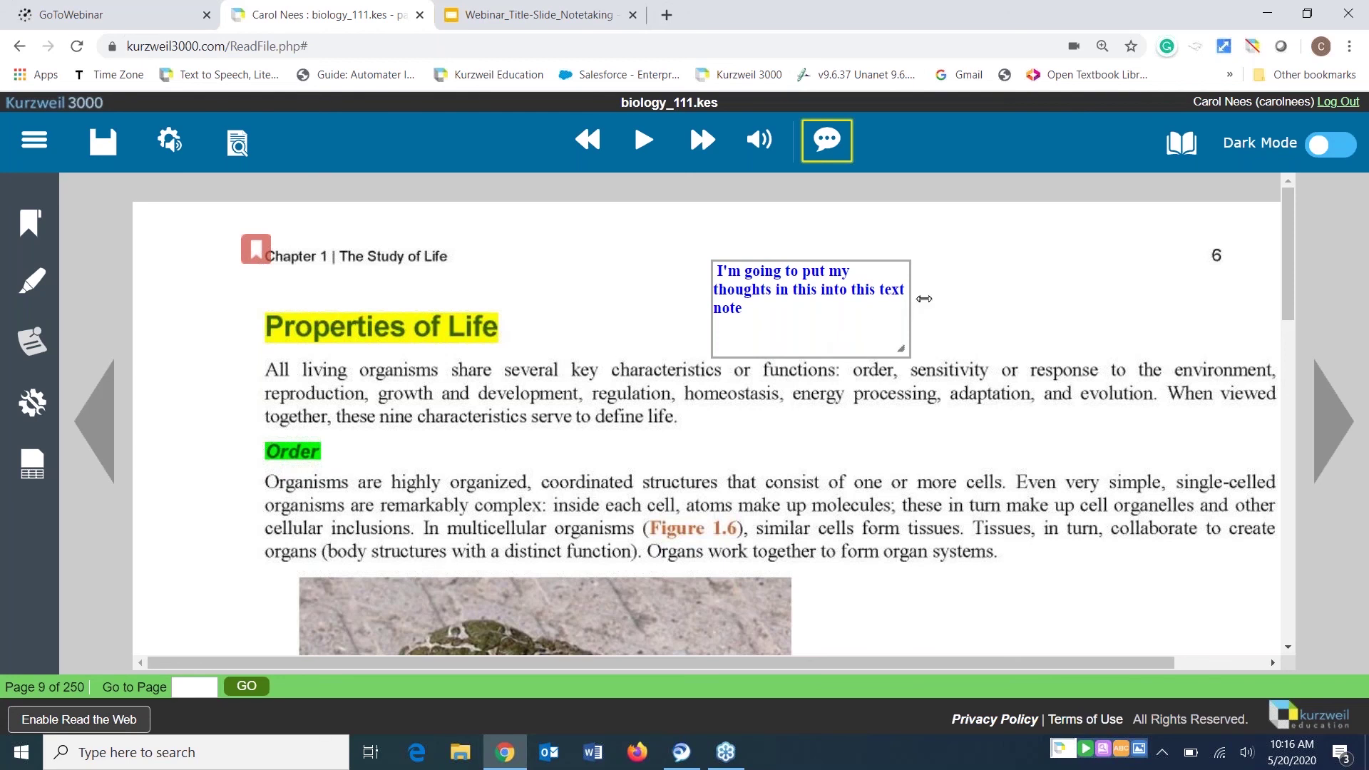
mouse_move(925, 298)
left_mouse_down()
mouse_move(1008, 298)
mouse_move(899, 298)
left_mouse_up()
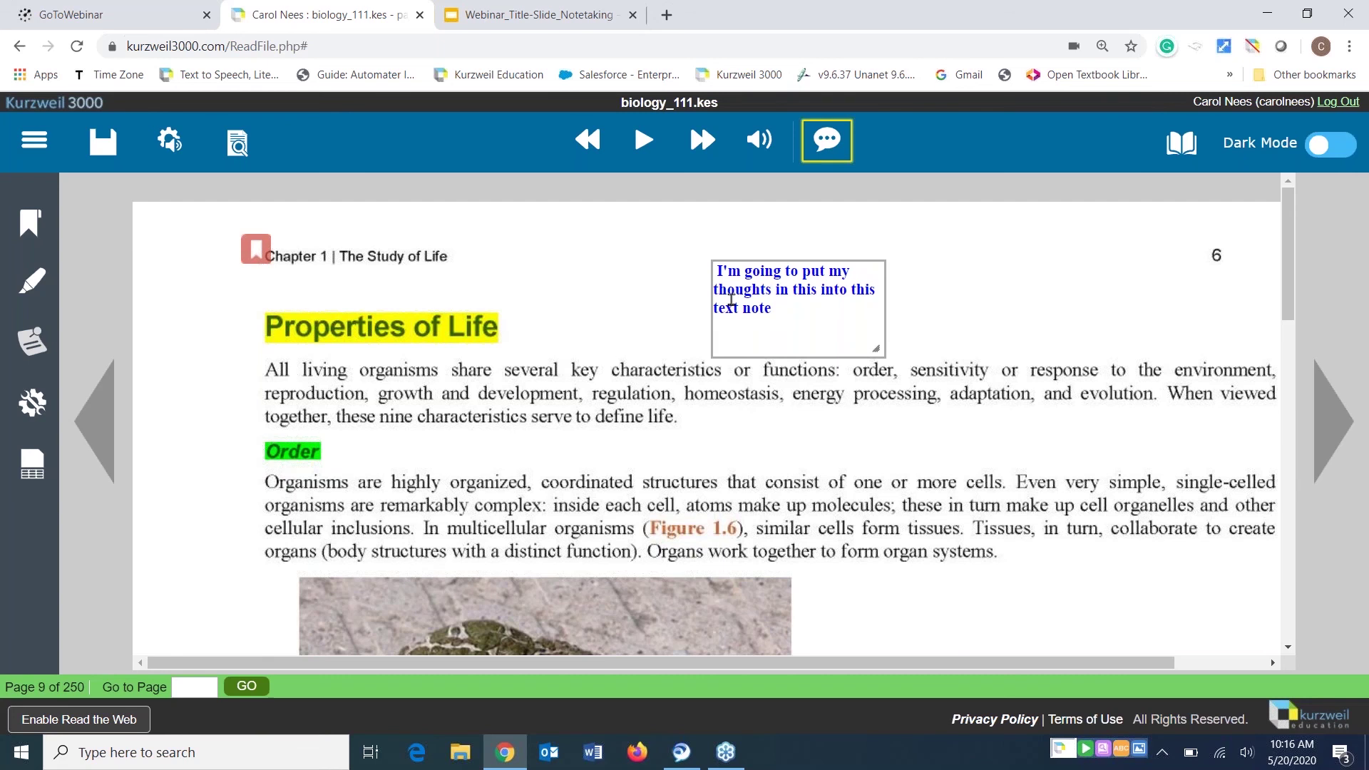
Delete the blue text note above Properties of Life and close Document Notes
left_click(33, 337)
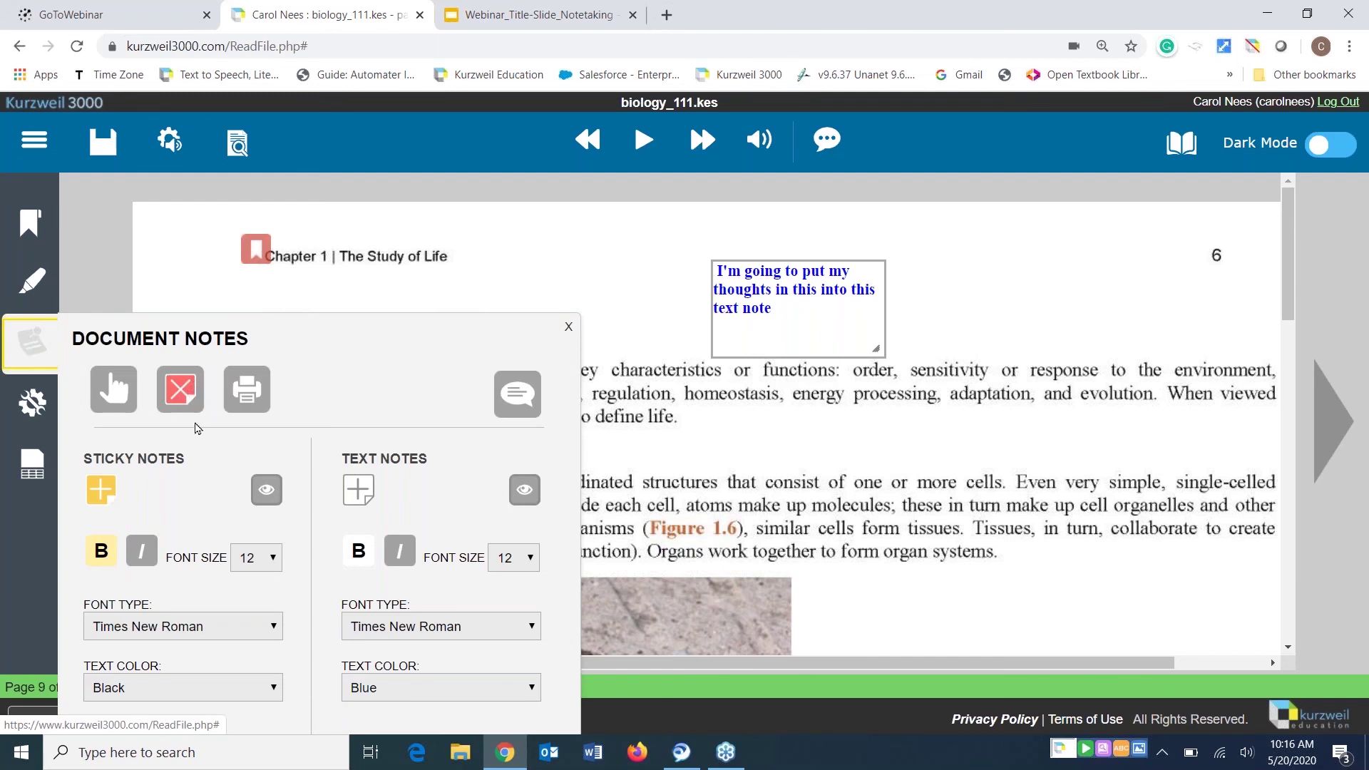
left_click(187, 397)
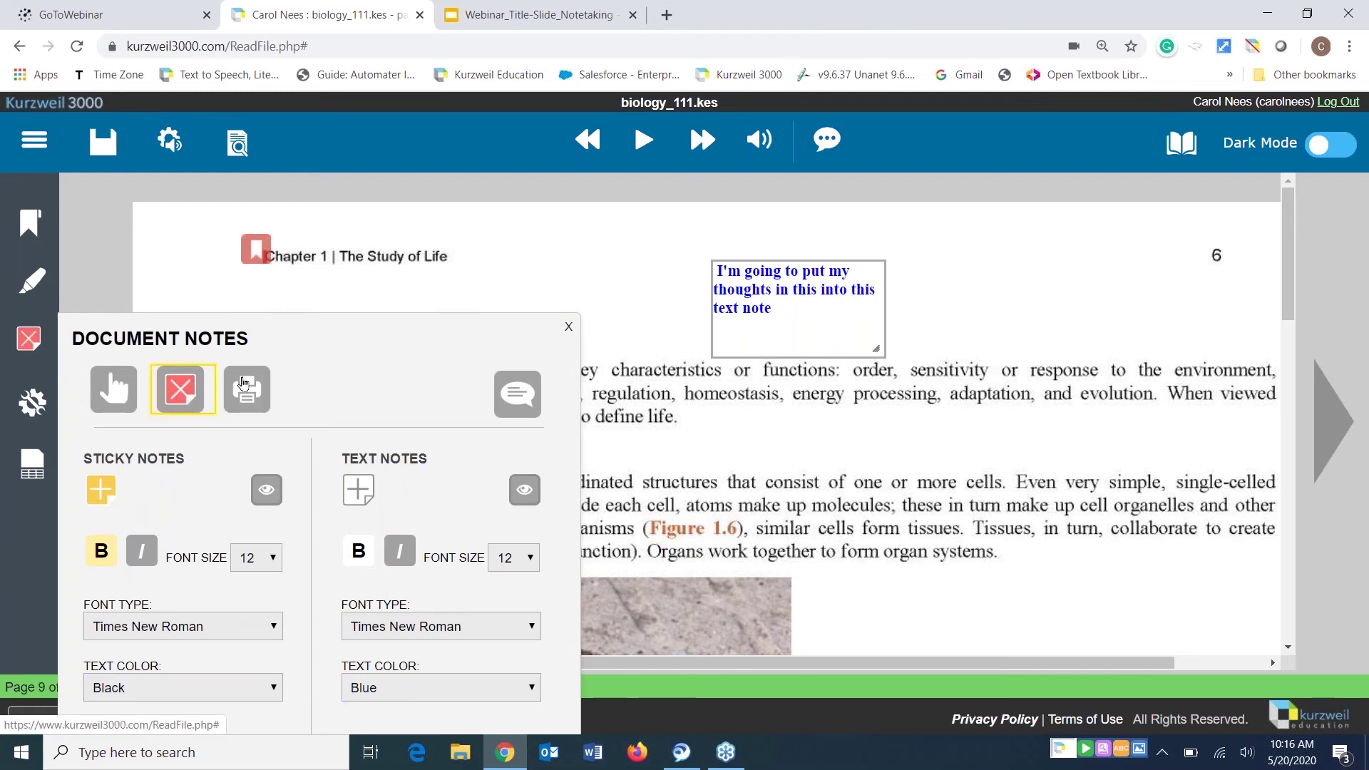
left_click(568, 326)
left_click(779, 293)
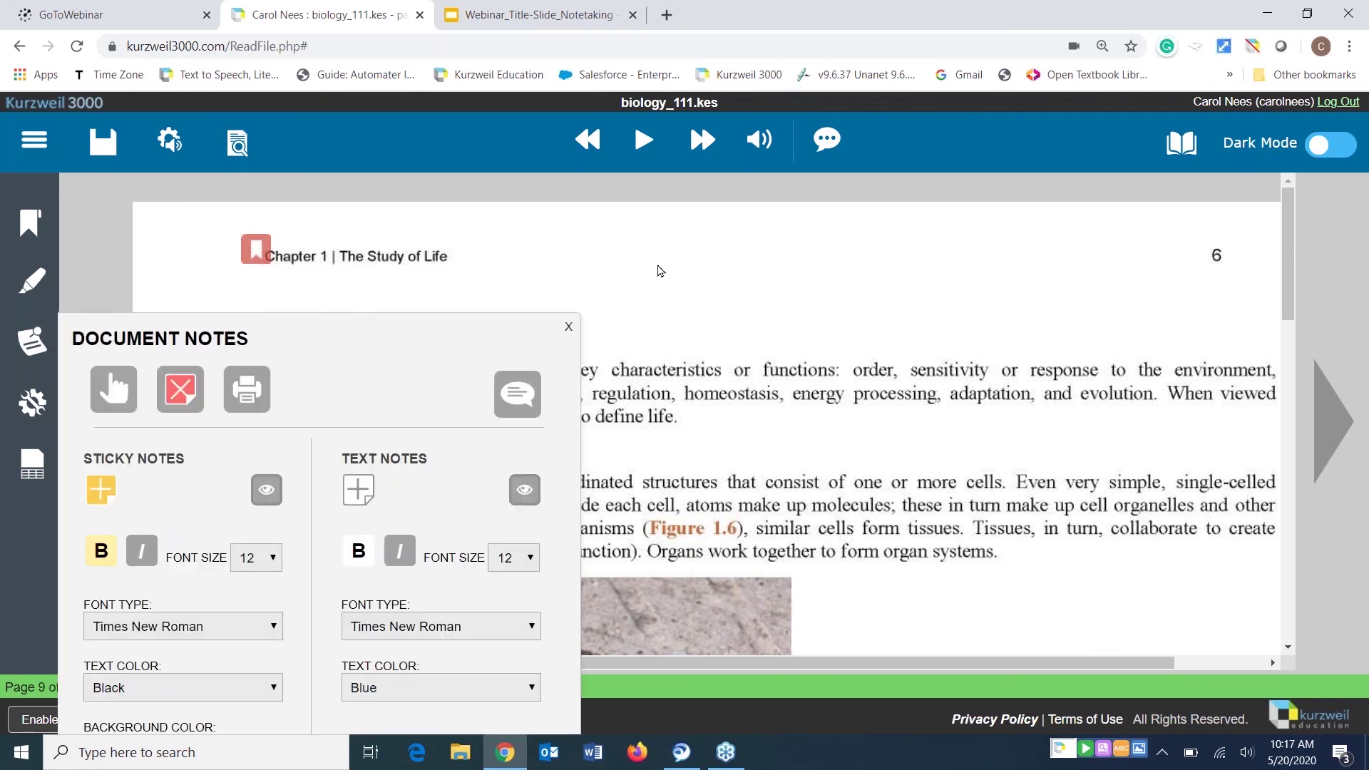
left_click(568, 329)
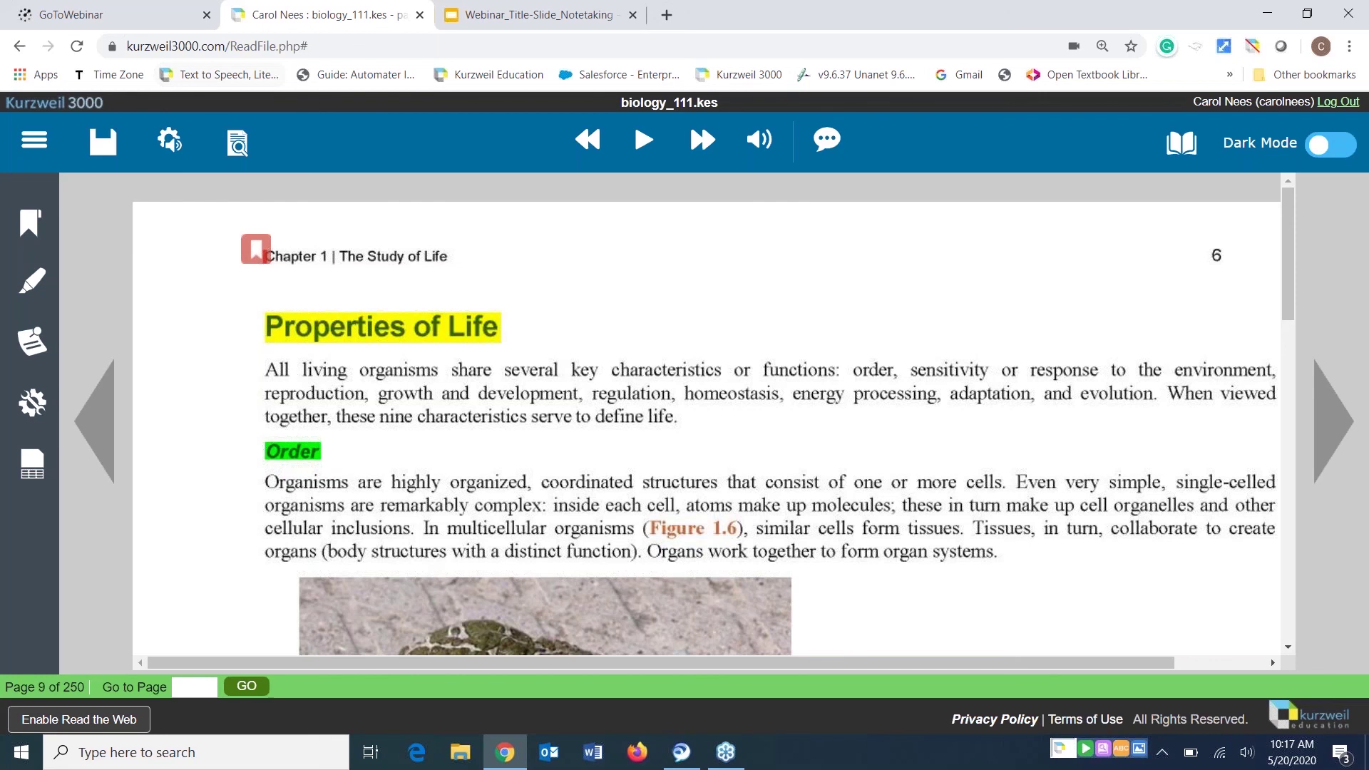
left_click(169, 140)
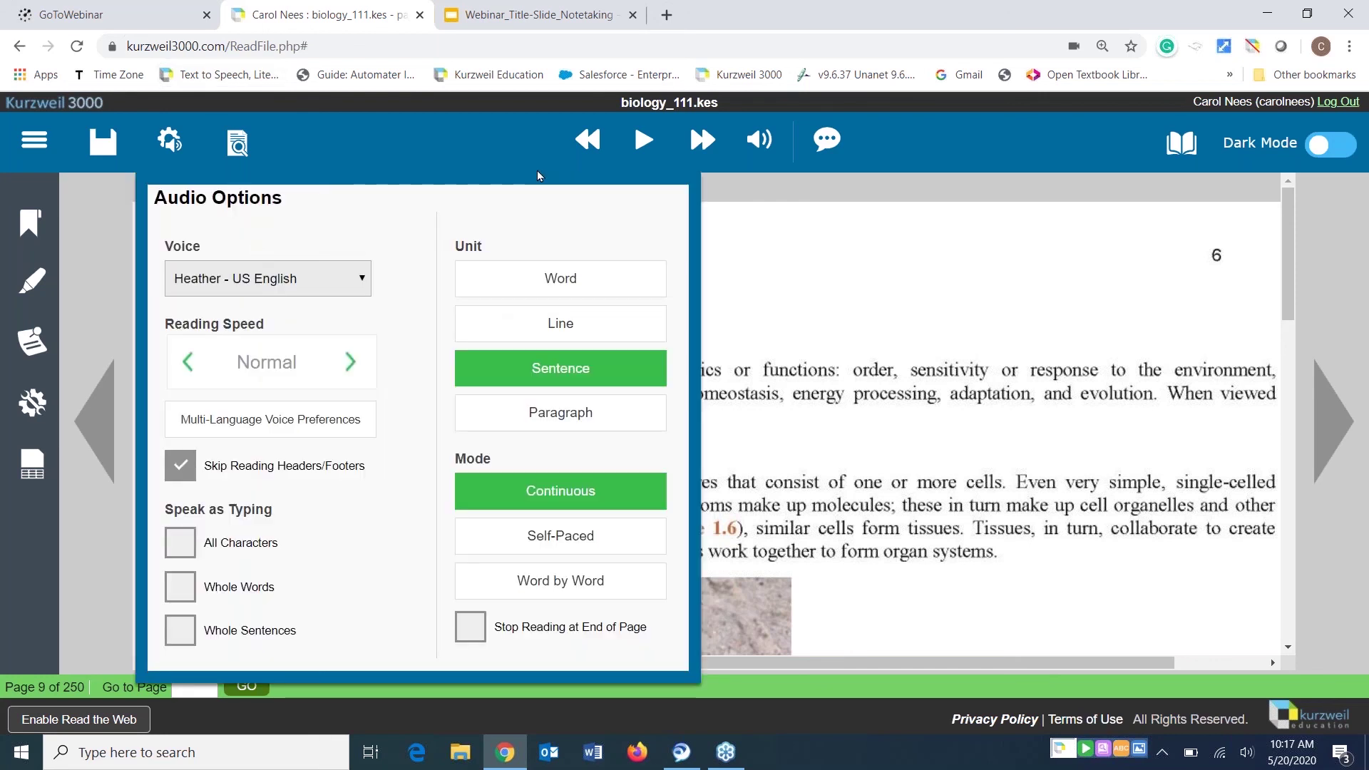
left_click(764, 268)
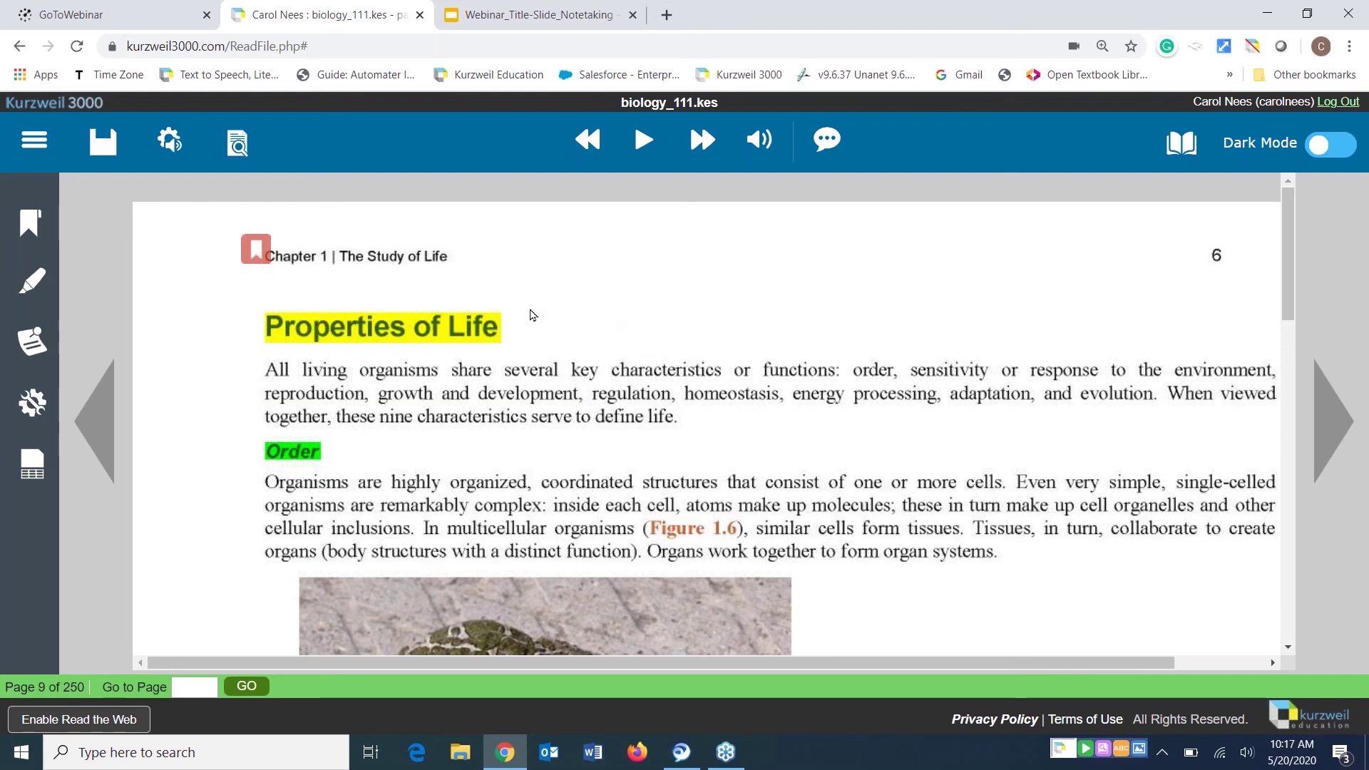
Save biology_111.kes, dismiss the 'Document saved!' alert, and bring up the main menu
left_click(86, 134)
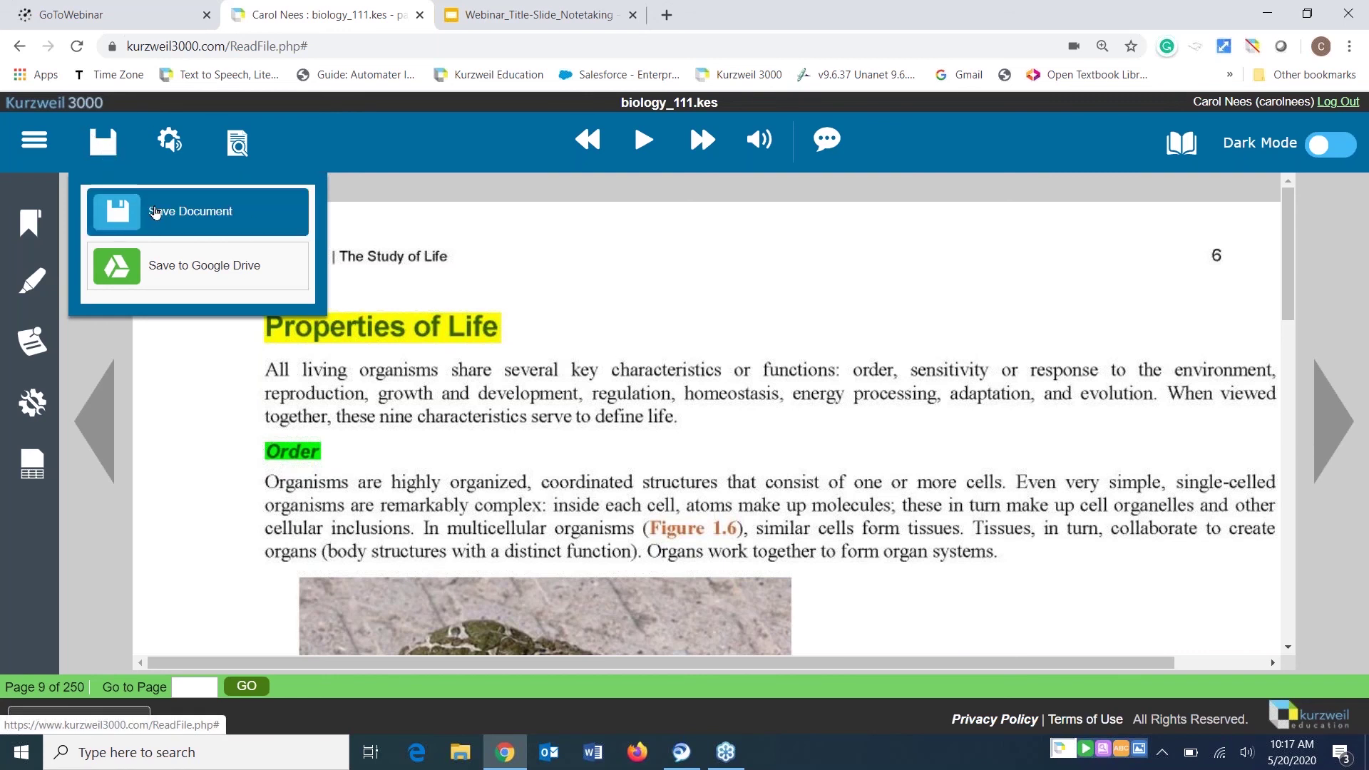
left_click(226, 217)
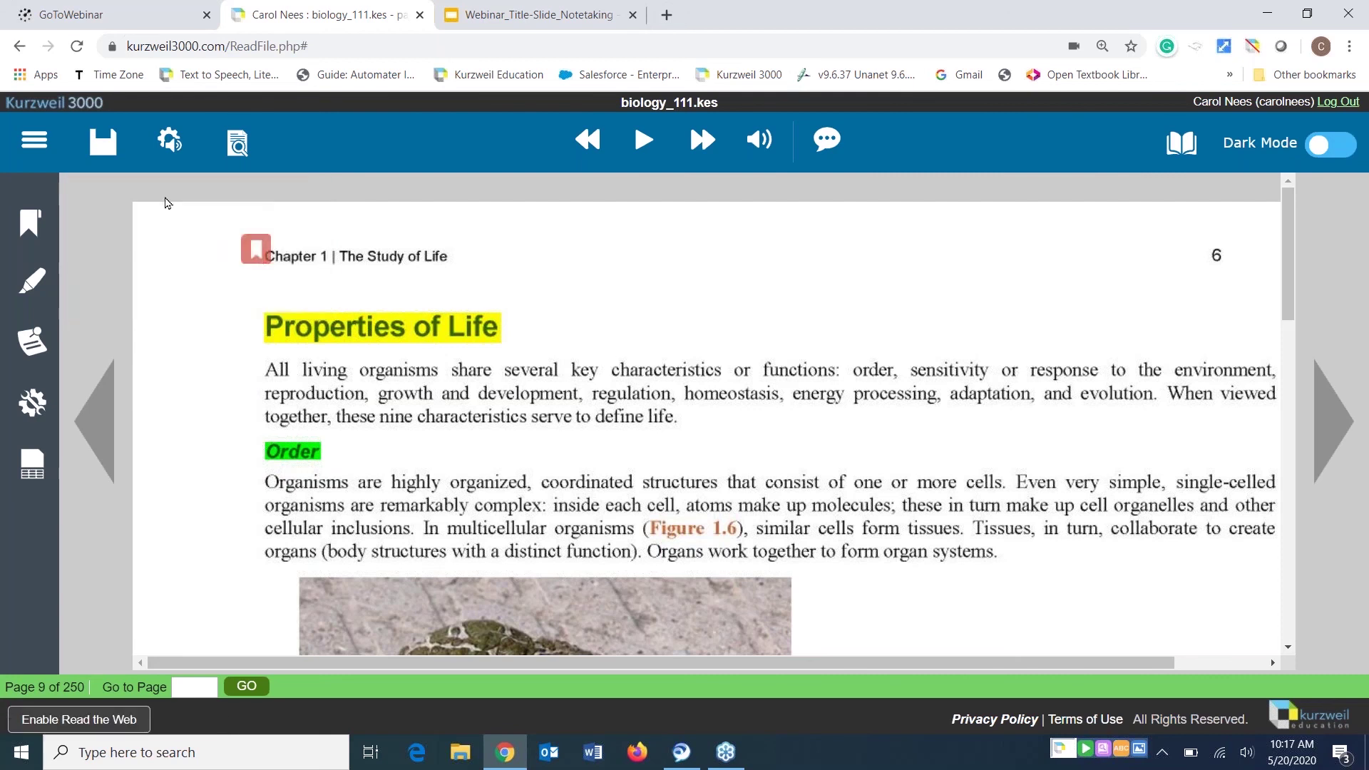
left_click(109, 168)
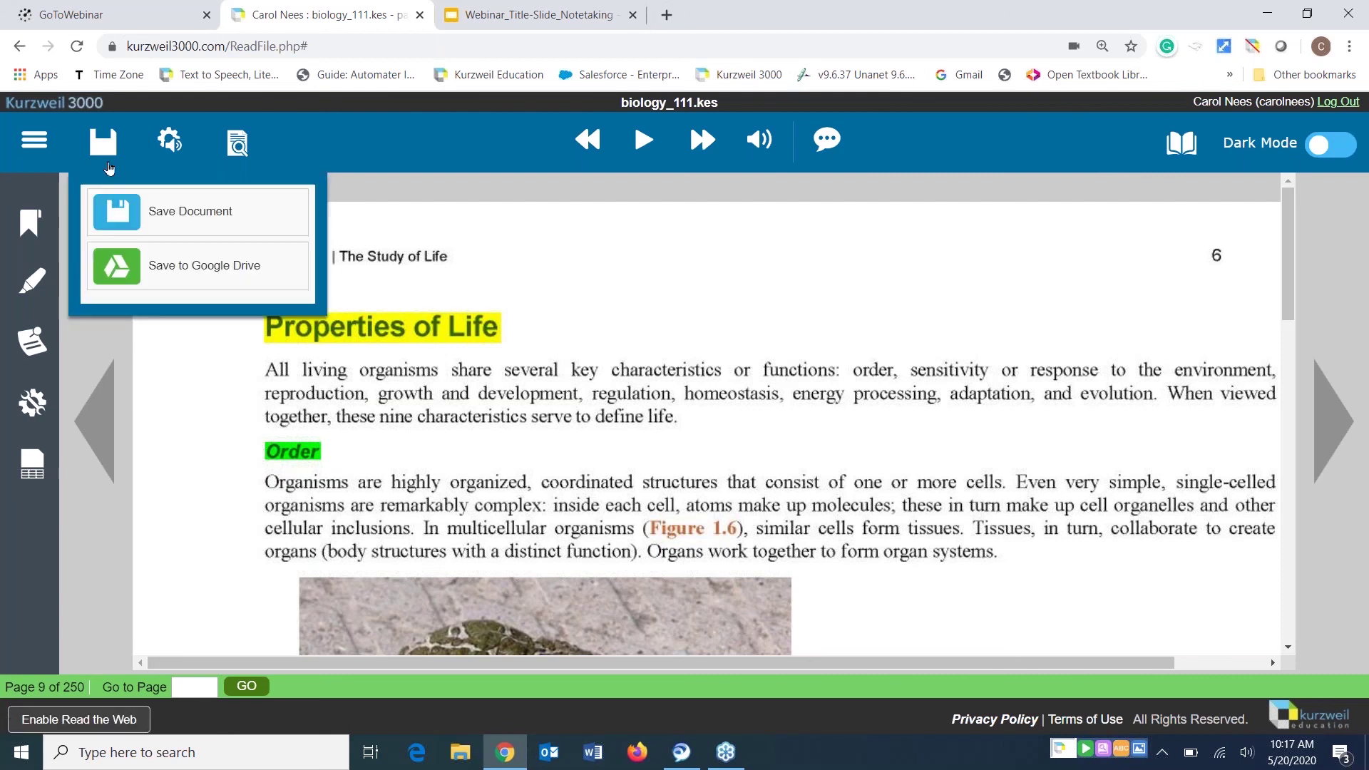
left_click(122, 286)
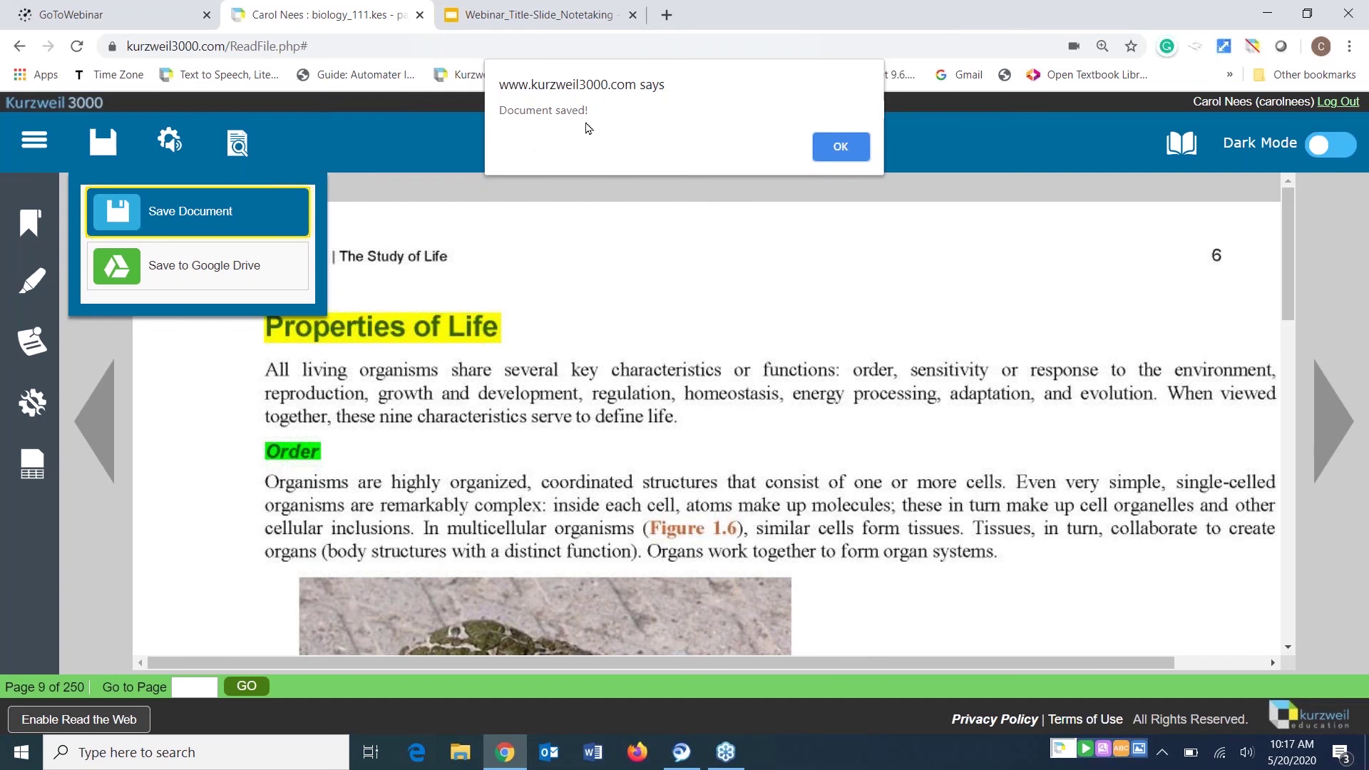
left_click(867, 157)
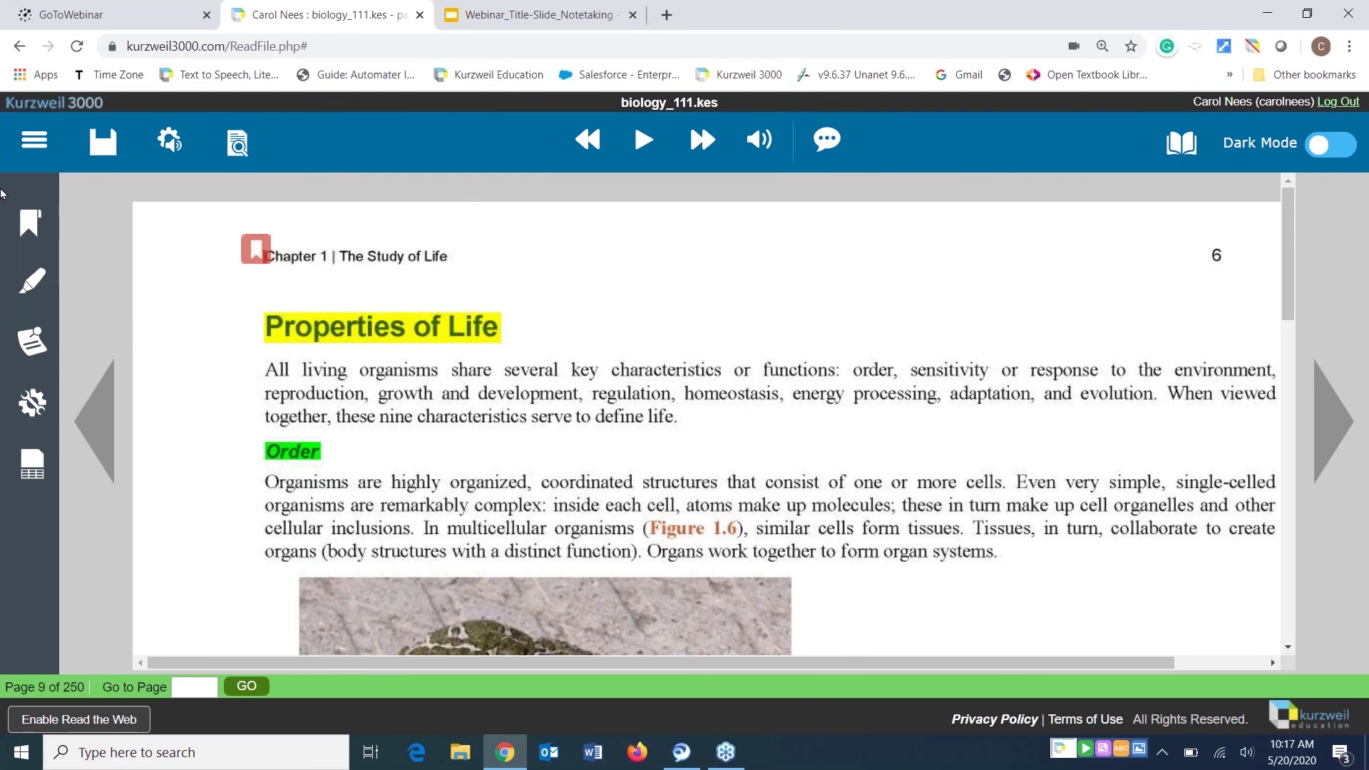
left_click(27, 147)
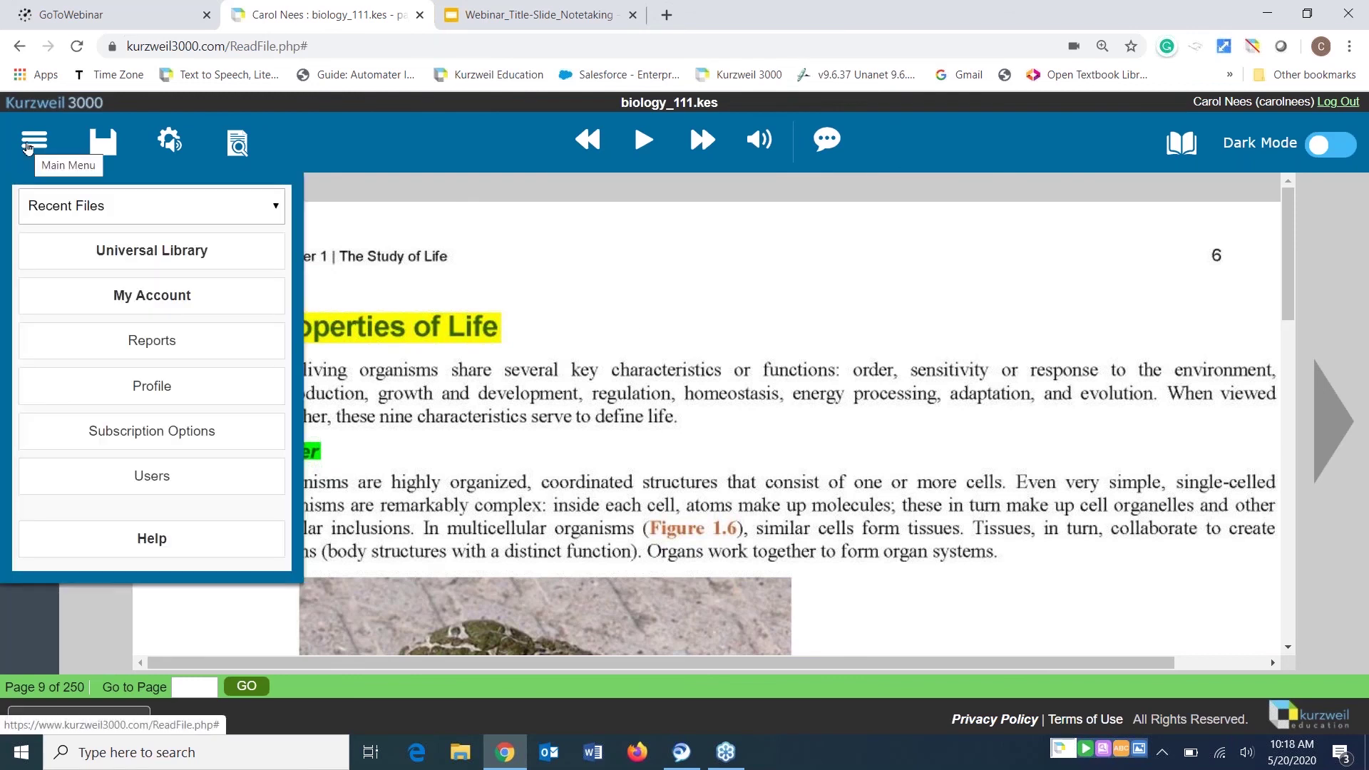
Go back to the Universal Library and let the public folder's file list, including biology_111.kes, load
left_click(63, 257)
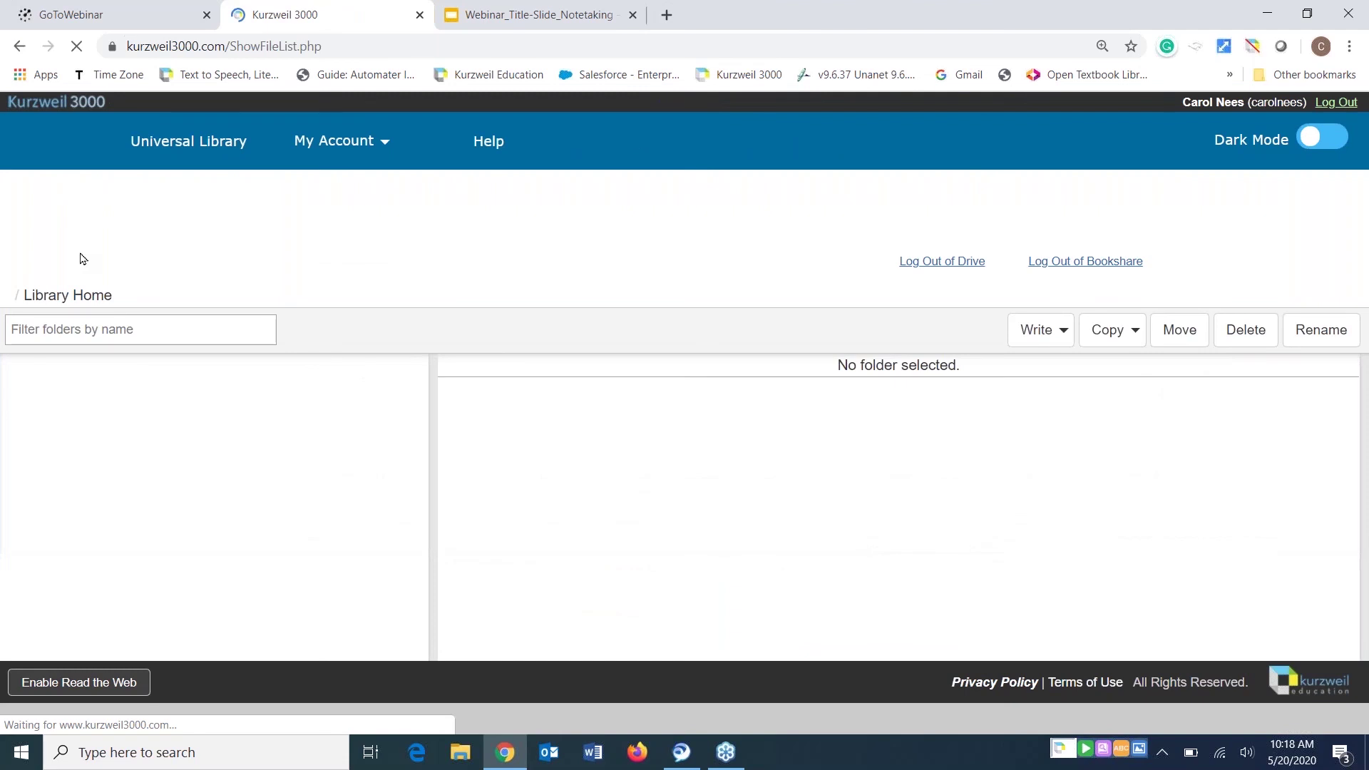
mouse_move(339, 141)
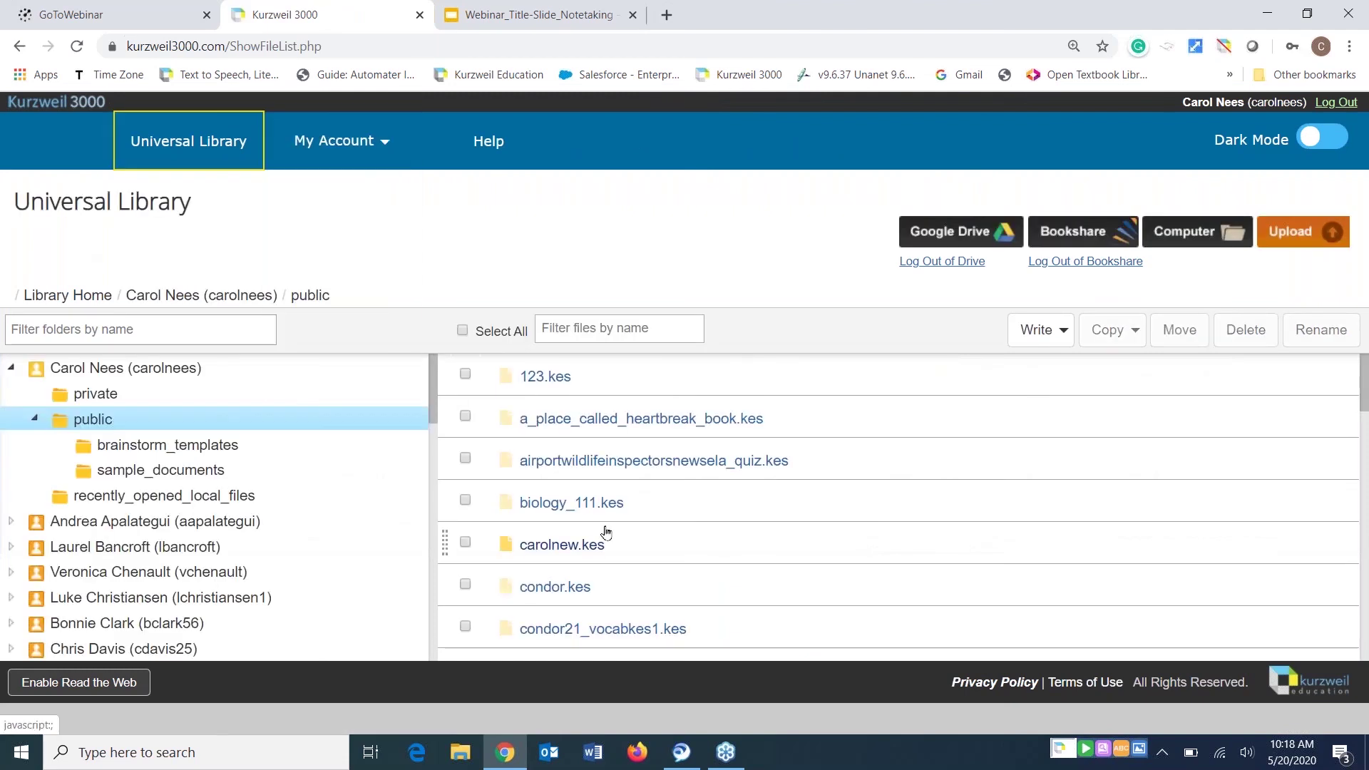